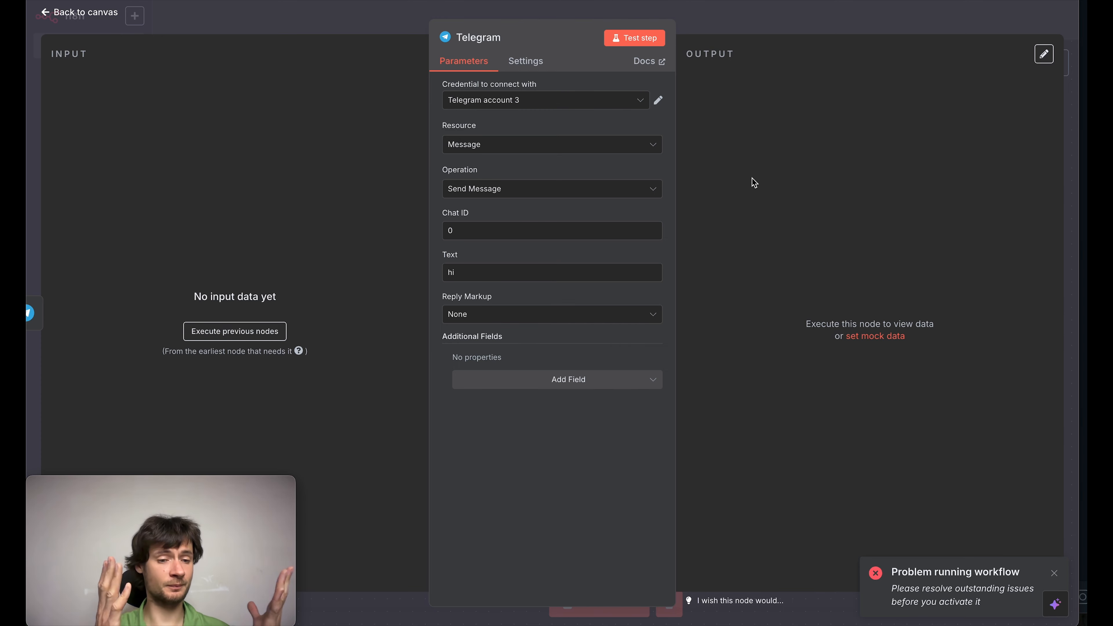
Step: Leave the Telegram node's settings, save the workflow and start a test run
left_click(768, 26)
left_click(874, 26)
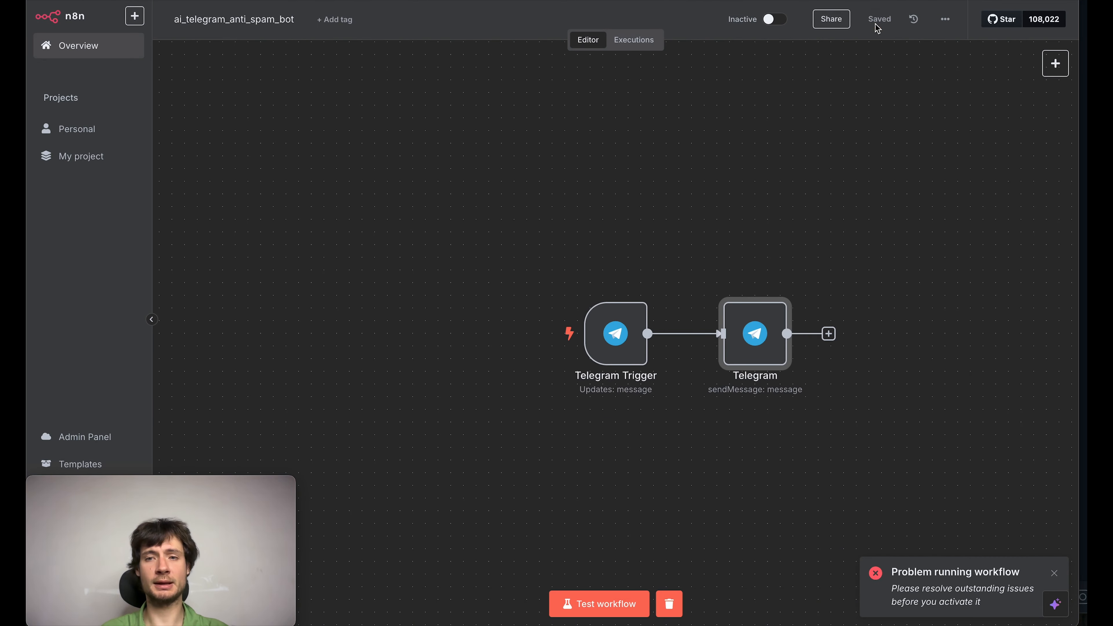
left_click(582, 596)
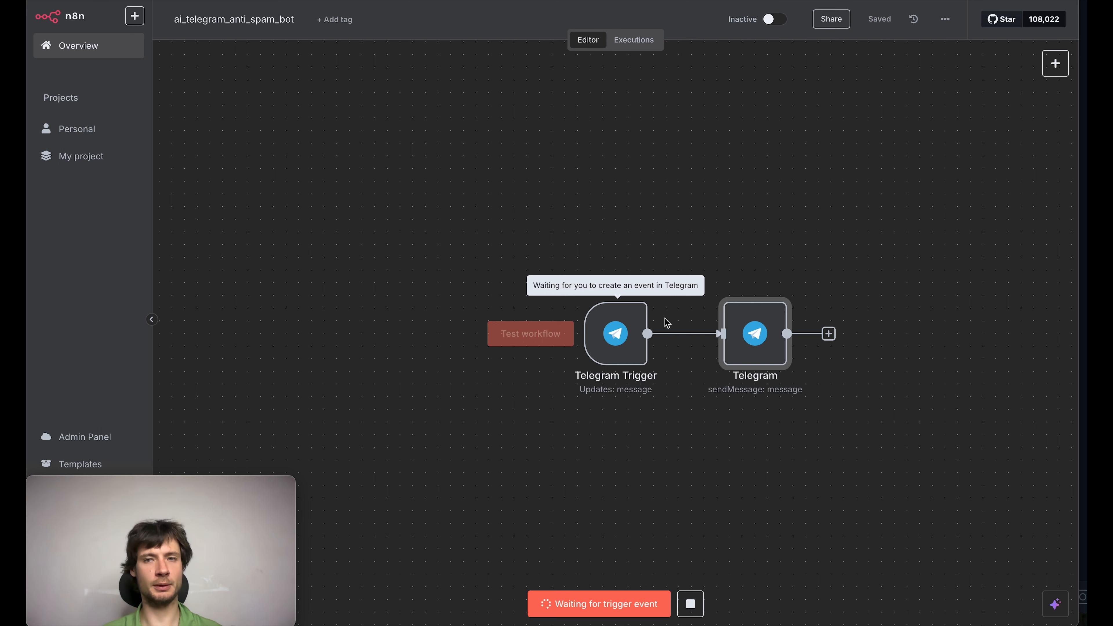
Step: Switch to Telegram, start the AI Anti Spam Bot chat to trigger the workflow, and return to n8n
key("super+Tab")
left_click(548, 419)
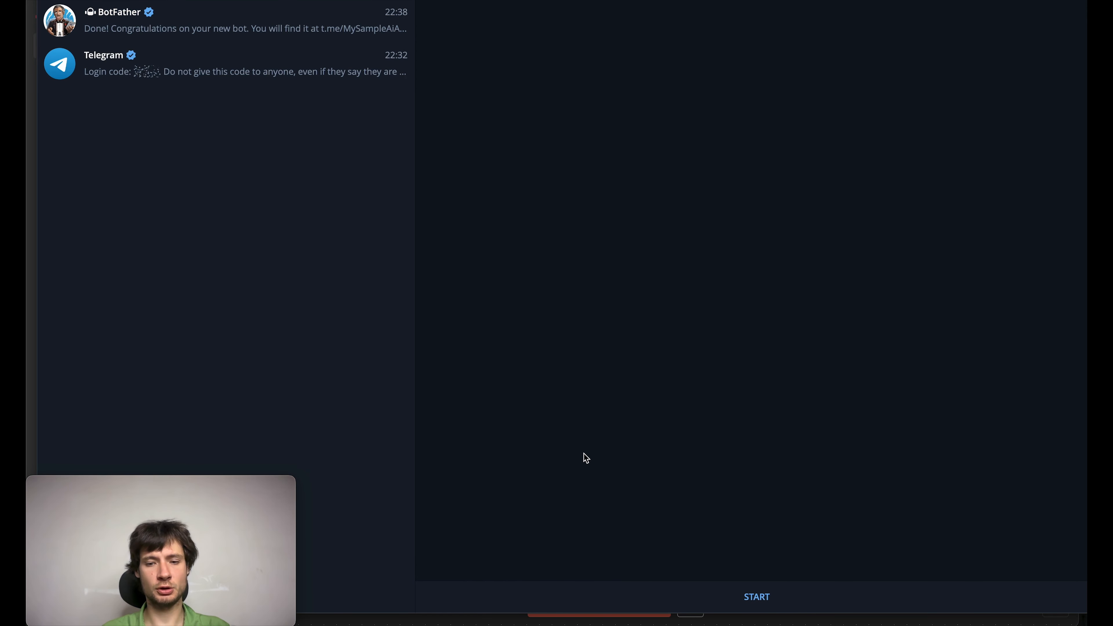
left_click(715, 597)
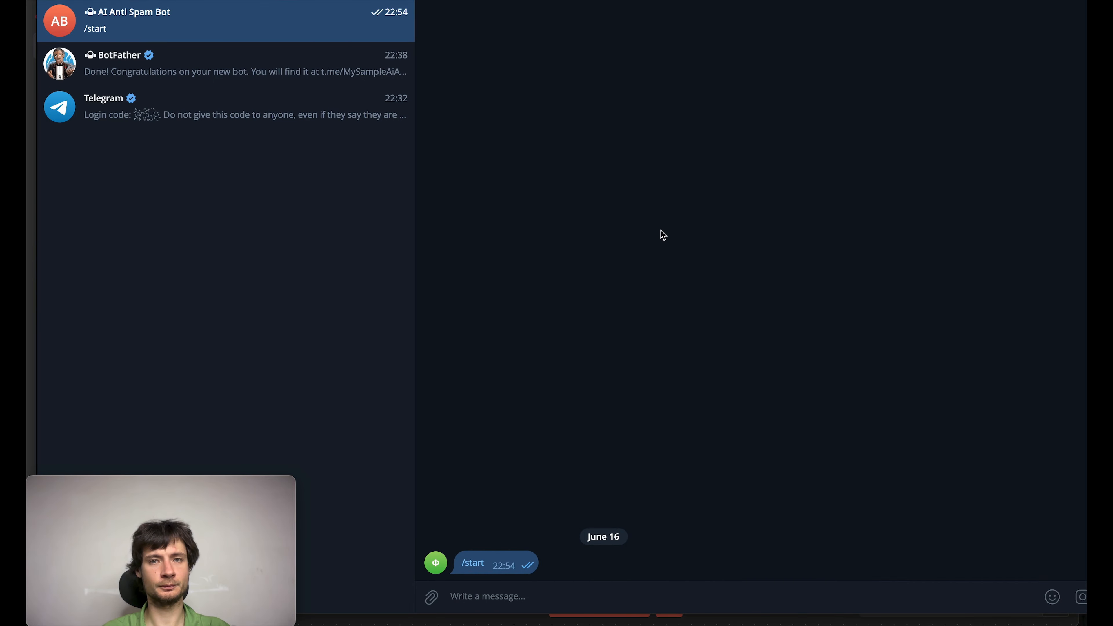
key("super+Tab")
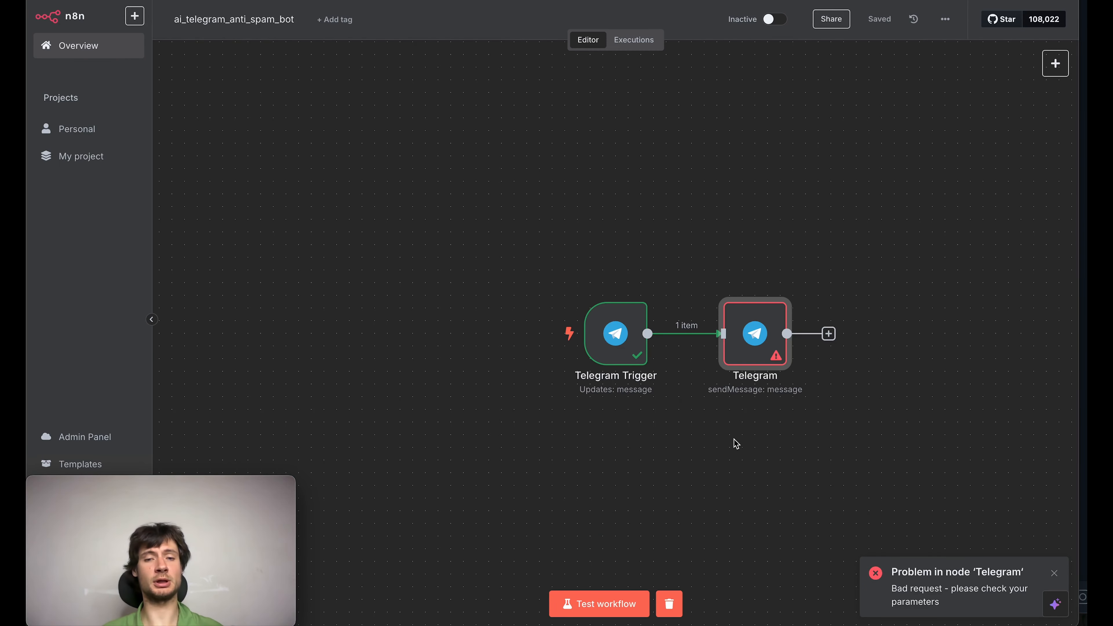
Step: Examine the Telegram Trigger's output, especially the text field of the received message
double_click(621, 334)
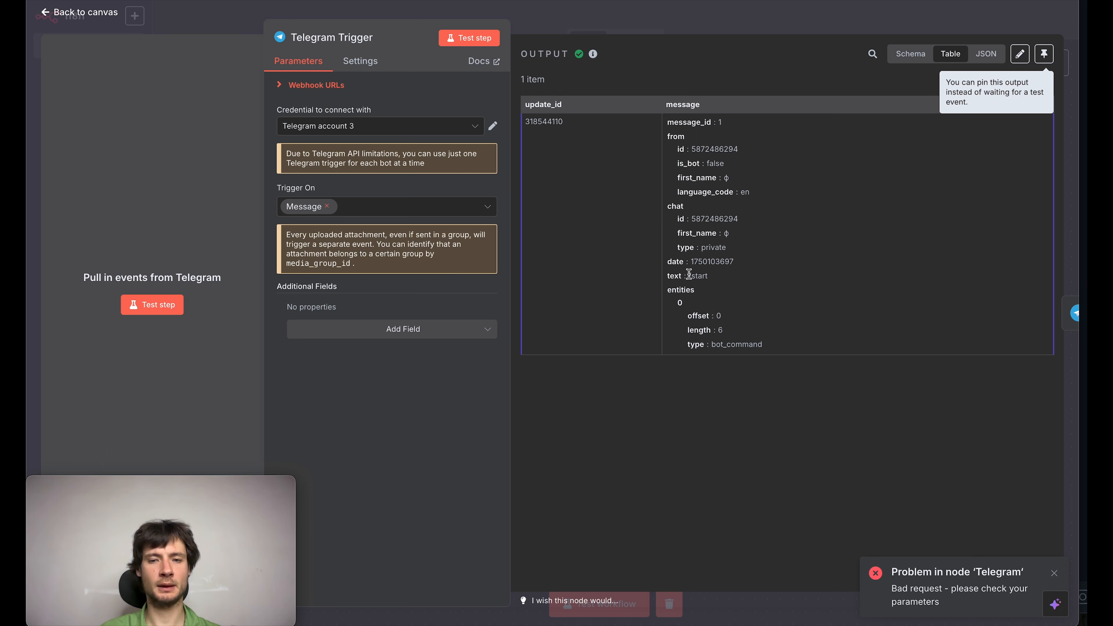
left_click_drag(689, 274, 720, 279)
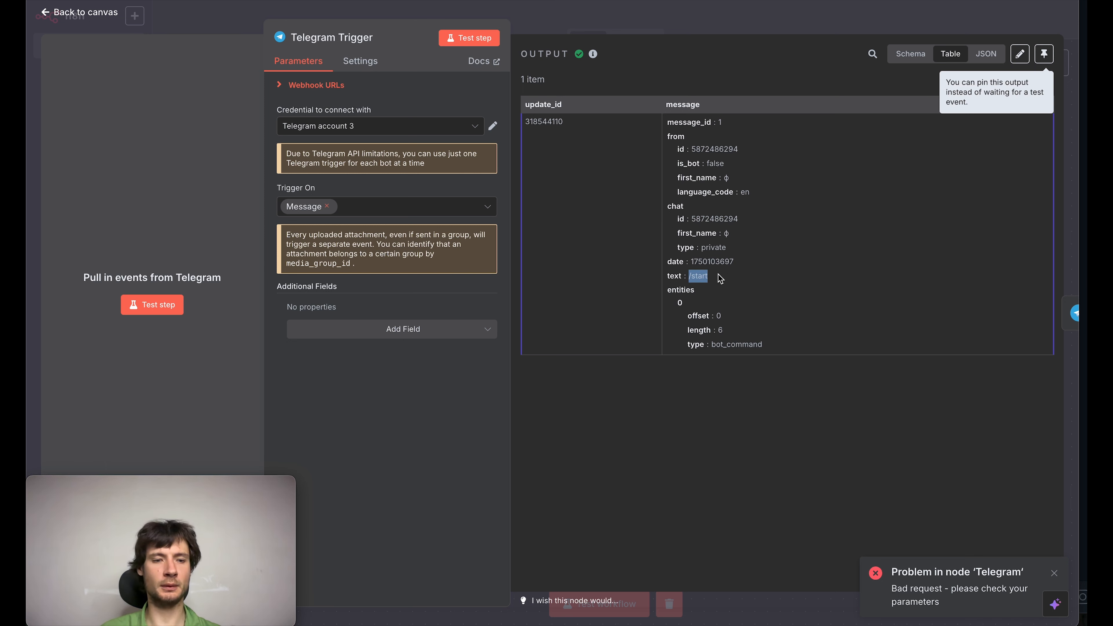
left_click(710, 22)
Step: Map the id under chat in the trigger's input data to the Telegram node's Chat ID
mouse_move(757, 333)
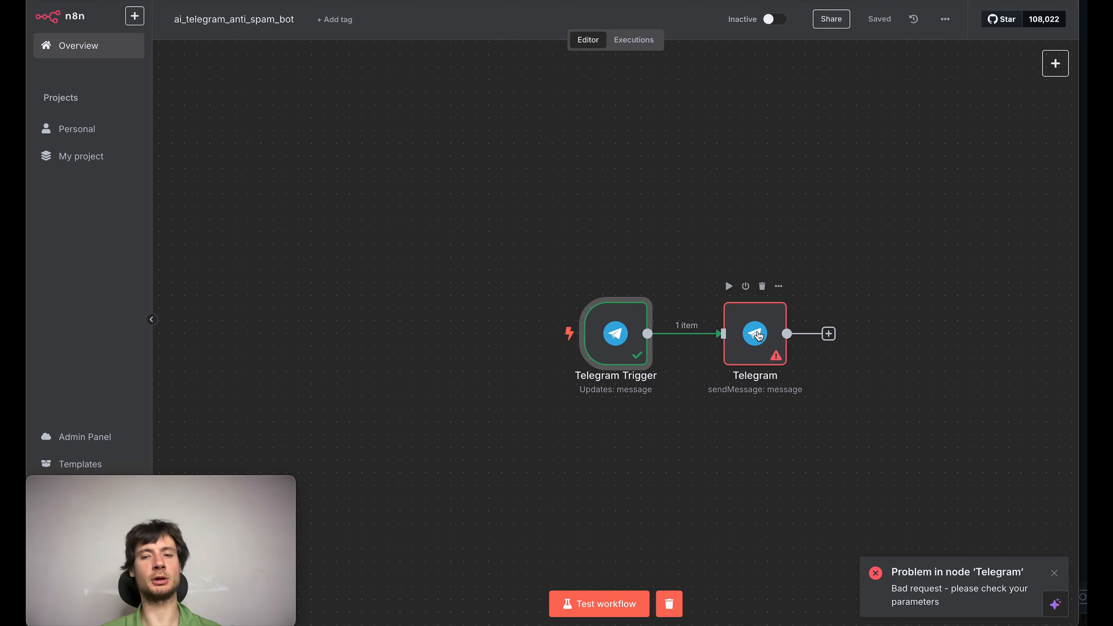
double_click(760, 335)
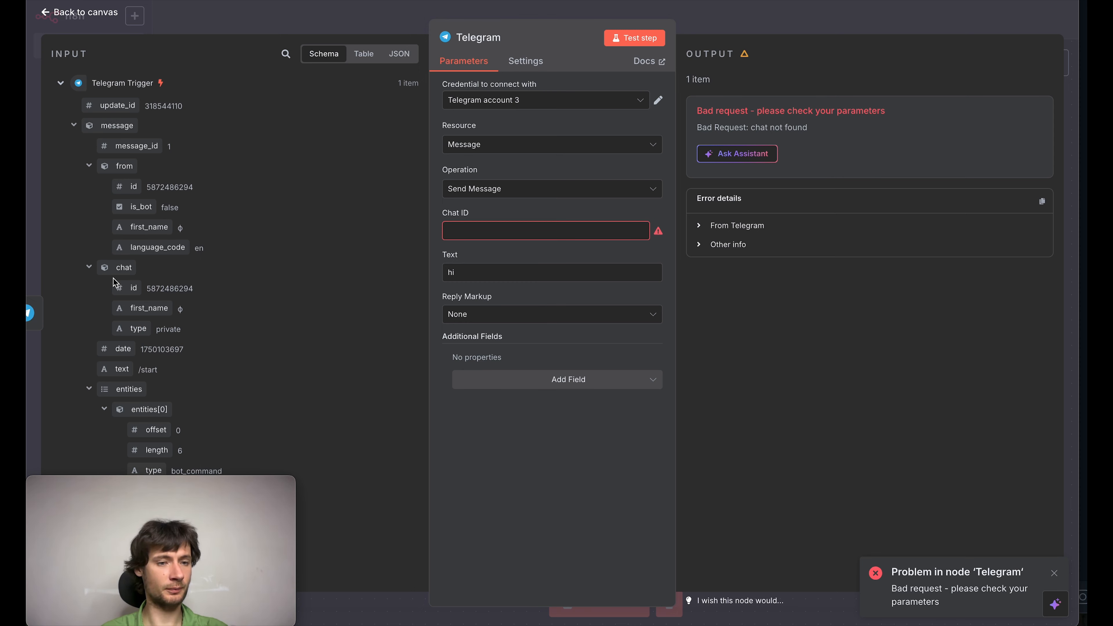
left_click_drag(116, 290, 526, 233)
left_click(597, 455)
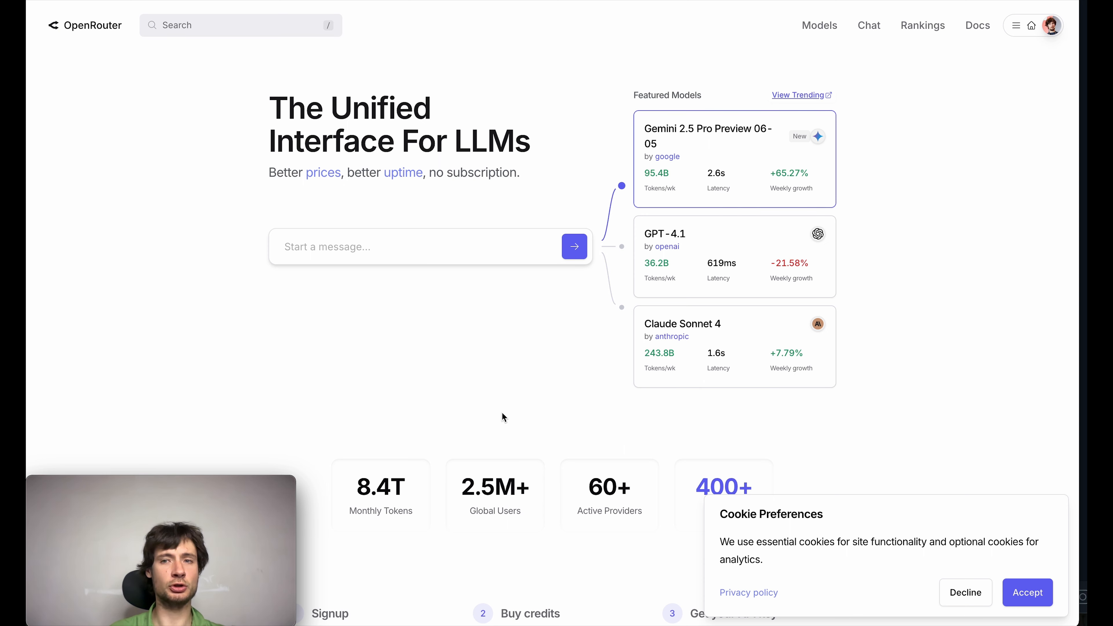
Step: Create an OpenRouter API key named ai_antispam_chat_bot with a credit limit of 10 and copy the key
left_click(1016, 25)
left_click(1004, 80)
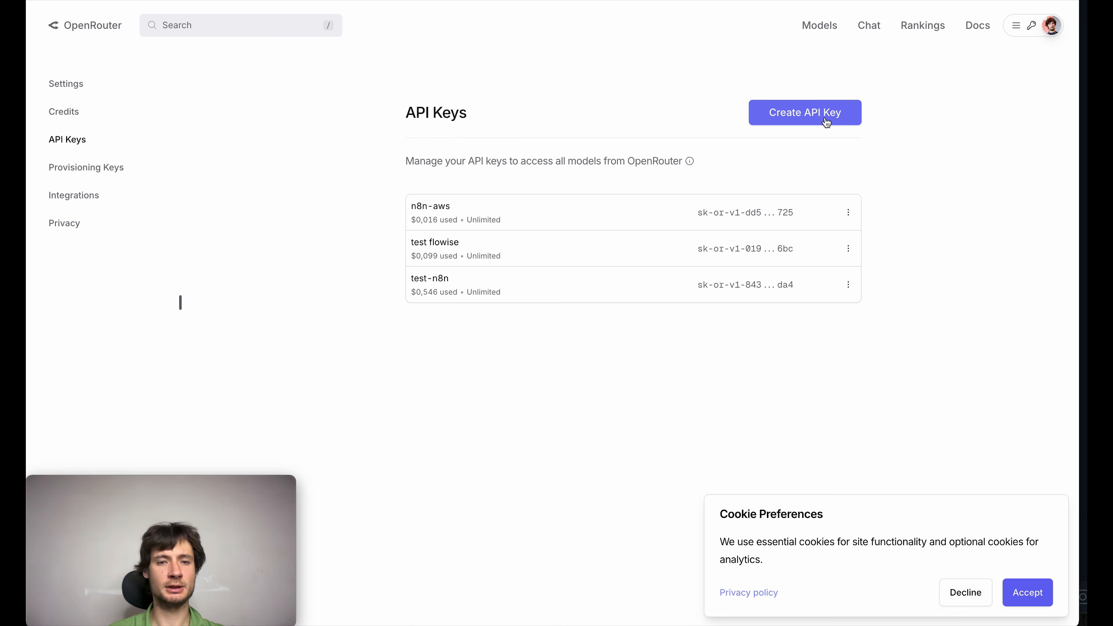
left_click(827, 120)
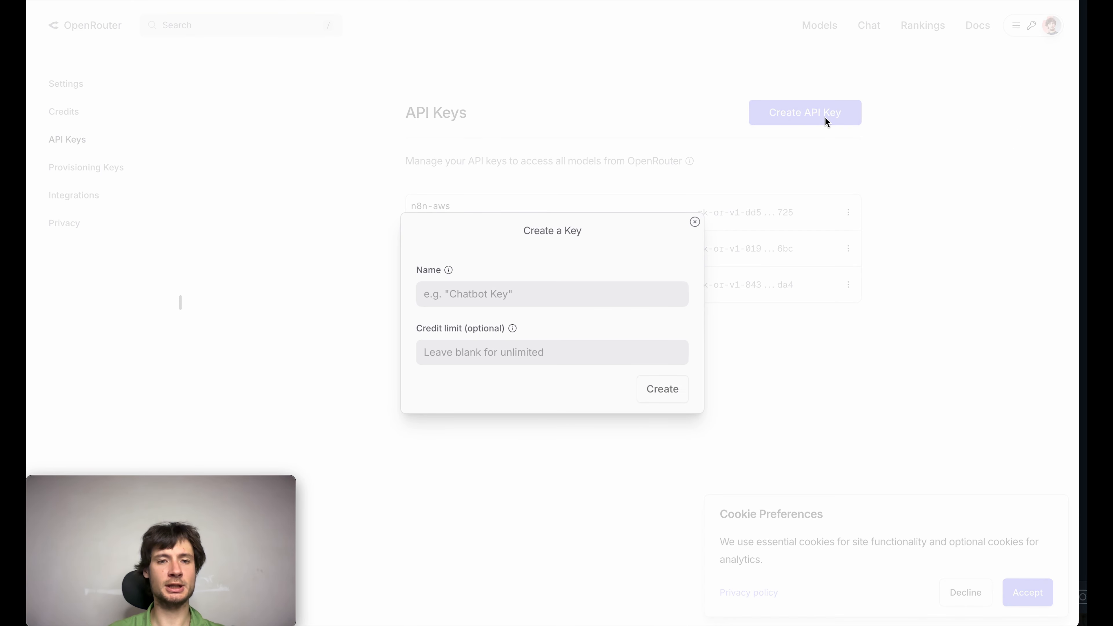
left_click(488, 292)
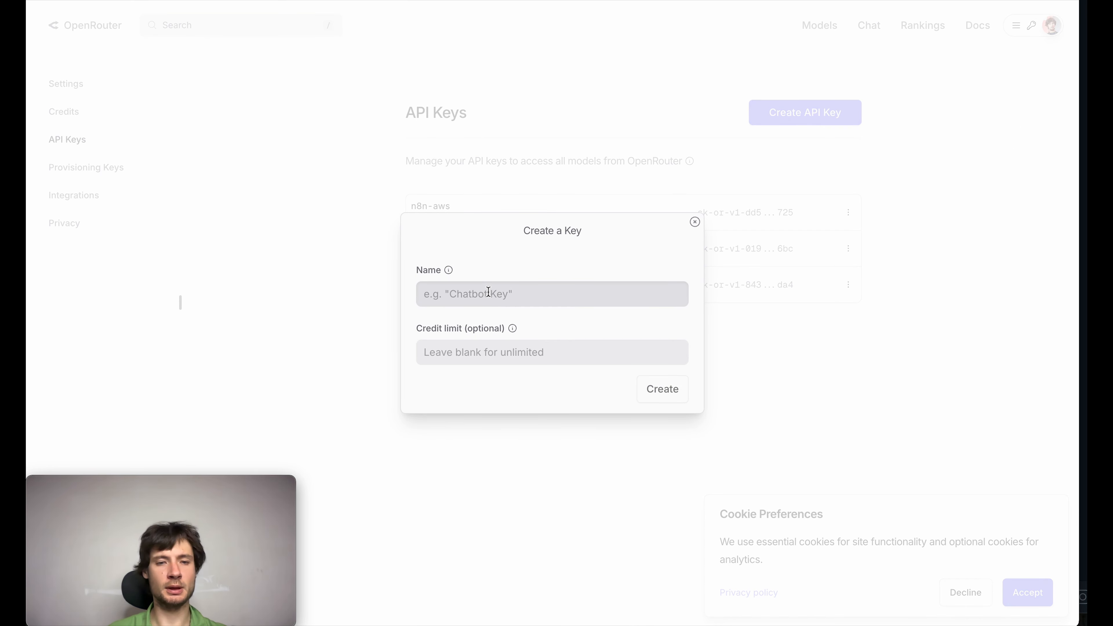
type("ai_antispam_chat_bot")
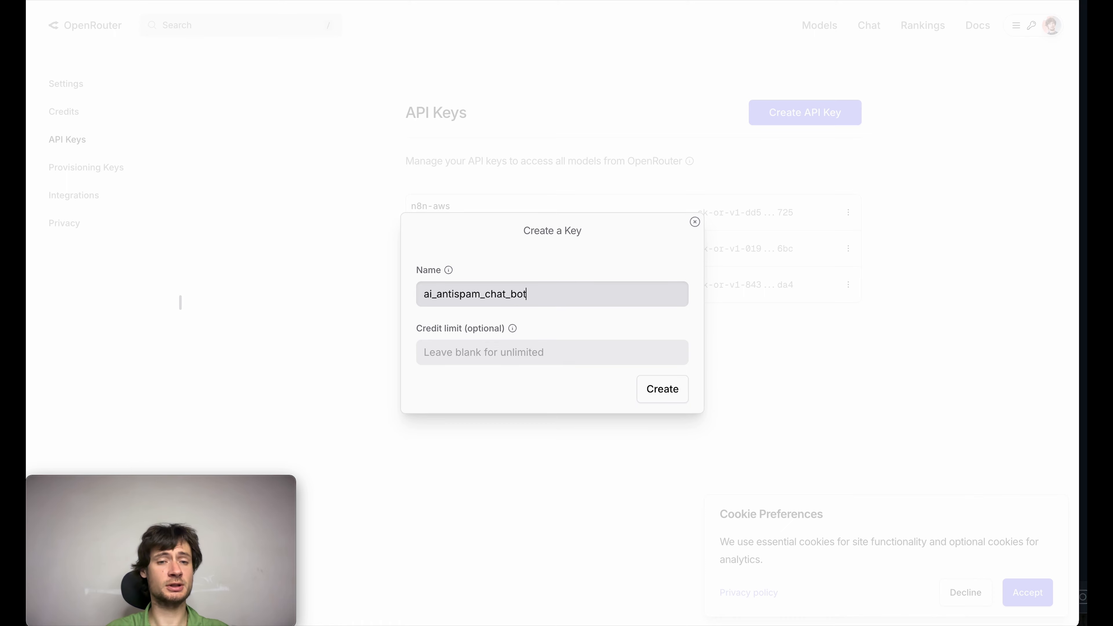
key("Tab")
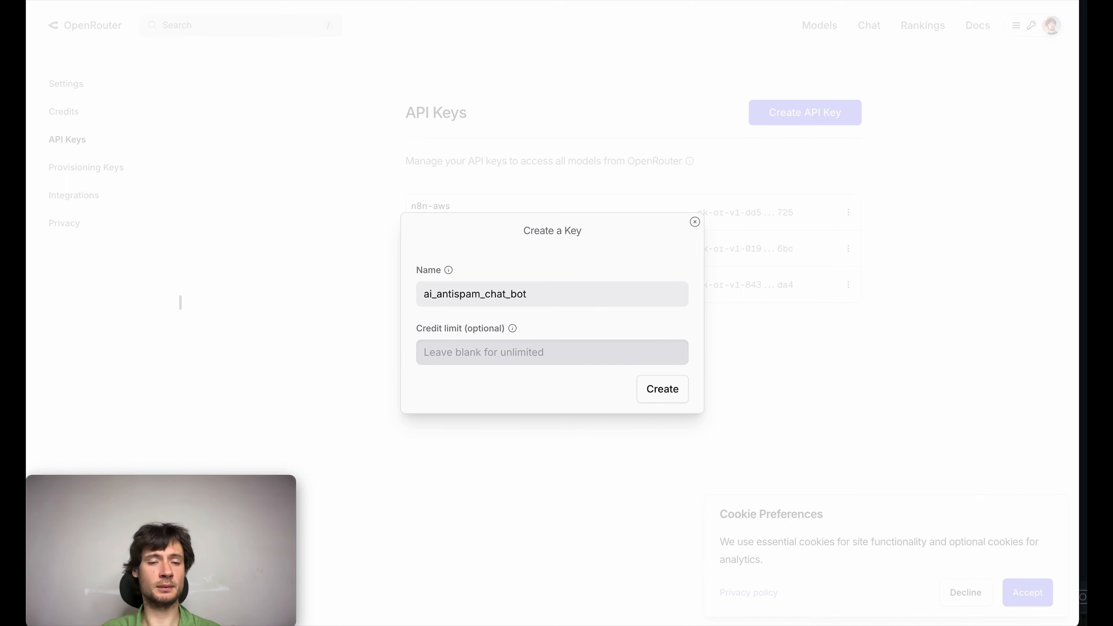
type("10")
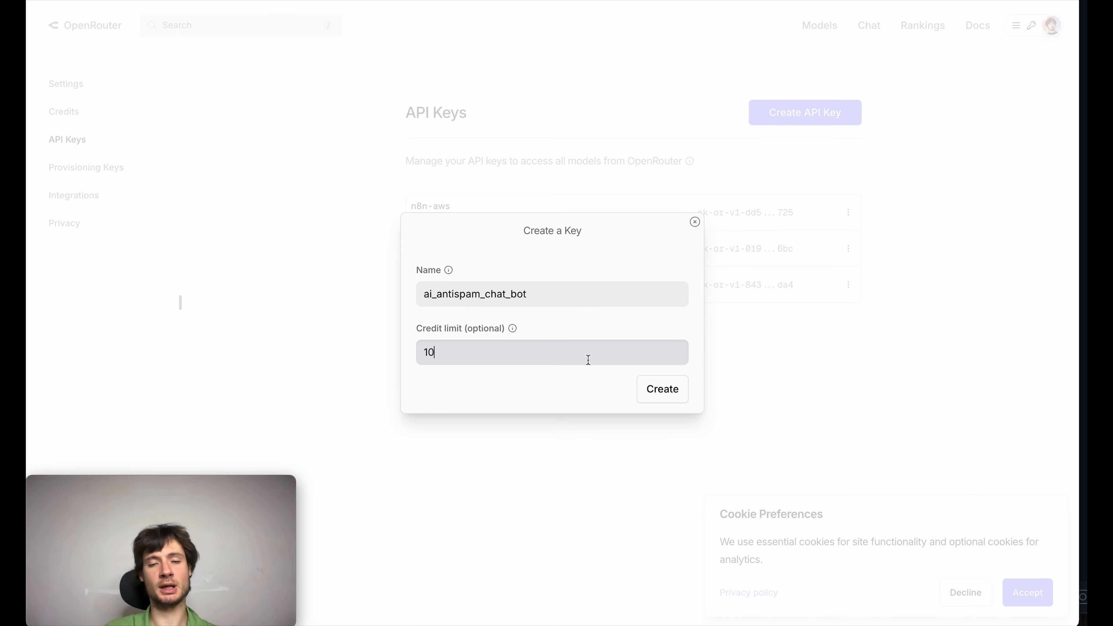
left_click(653, 395)
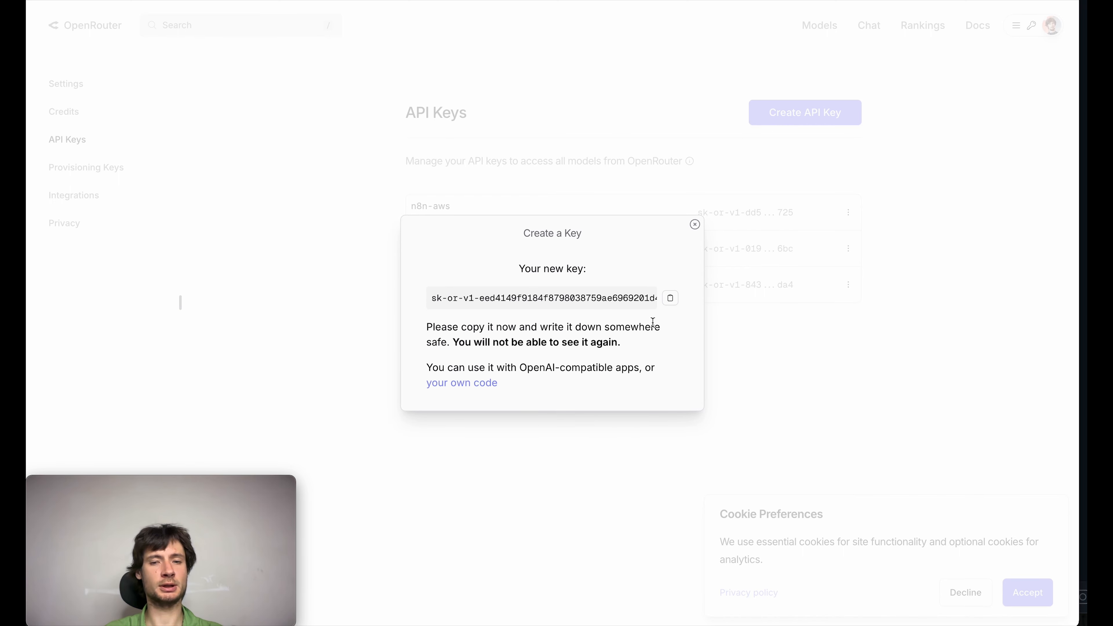
left_click(671, 299)
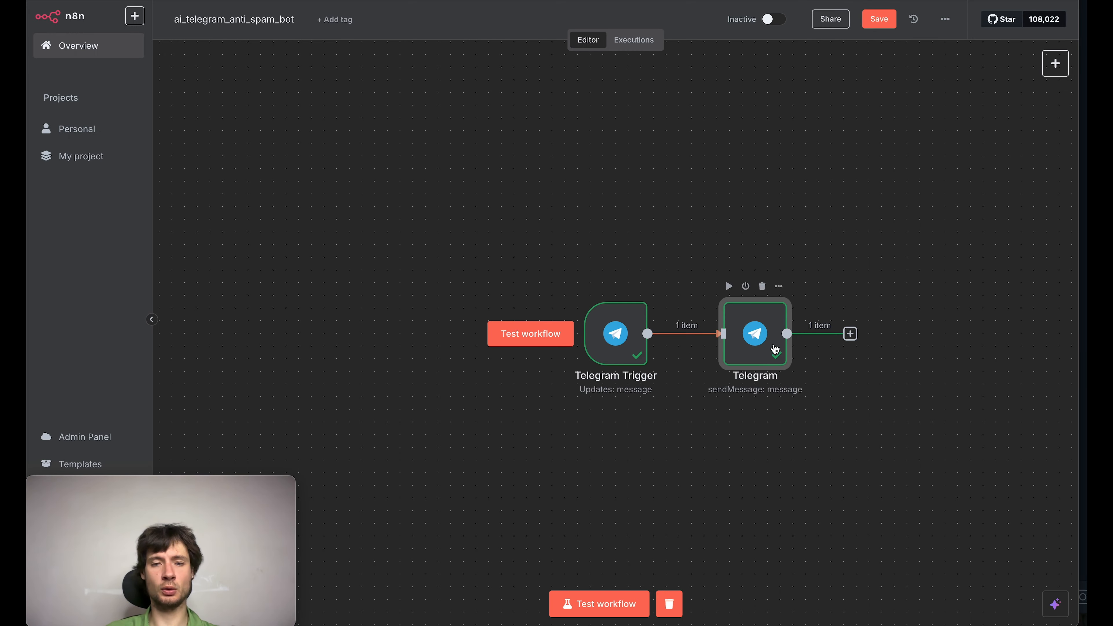
Step: Insert an AI Agent node on the connection between the Telegram Trigger and Telegram nodes in n8n
left_click(677, 334)
left_click(885, 153)
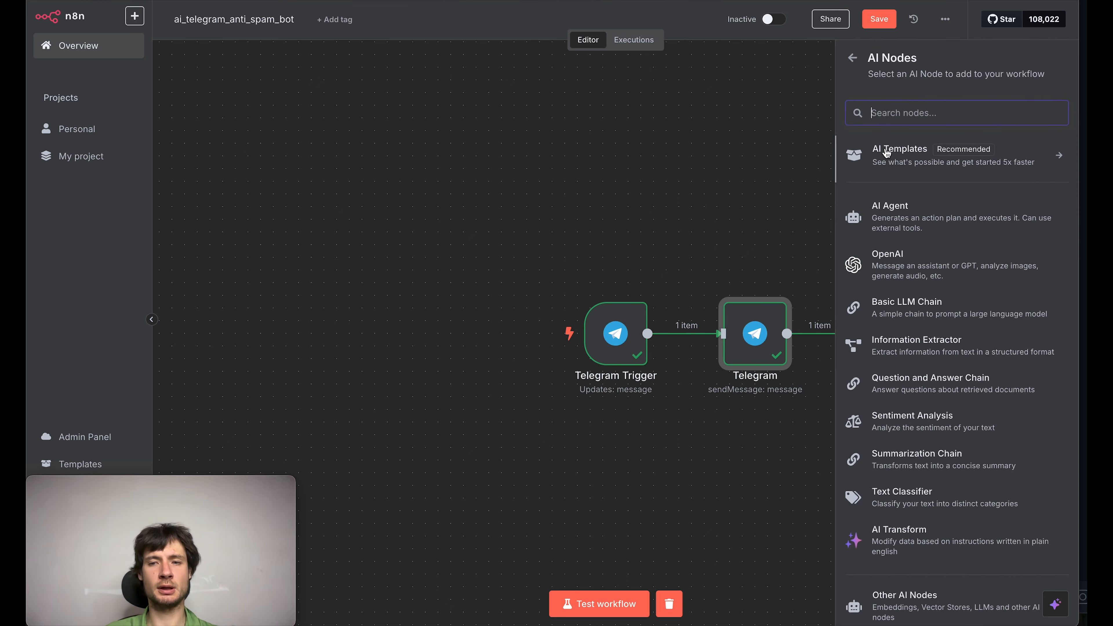
left_click(890, 207)
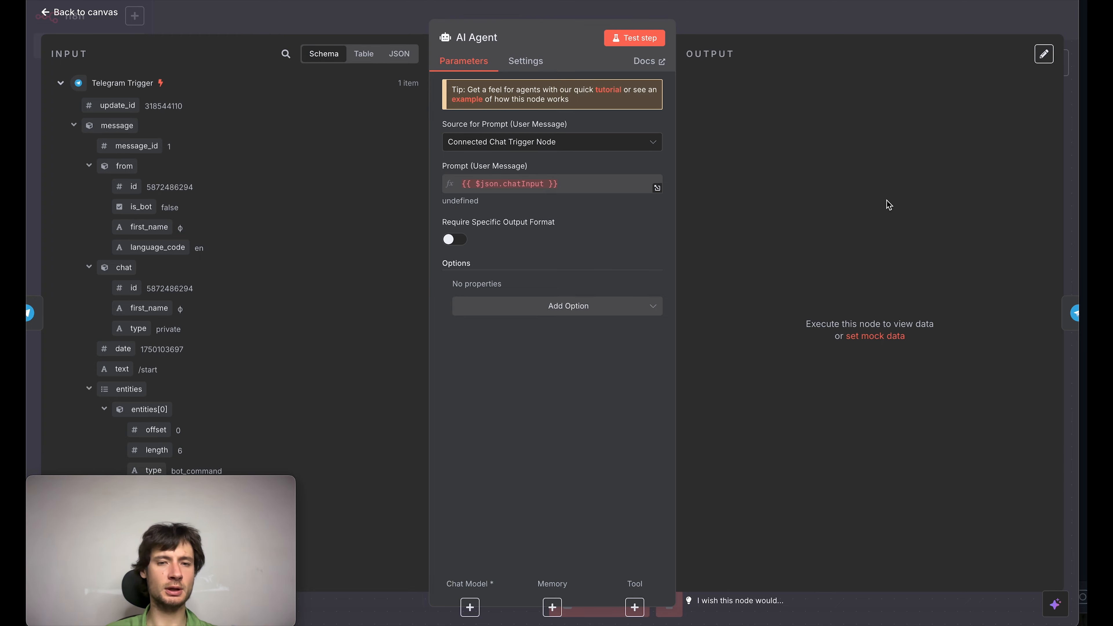
left_click(798, 22)
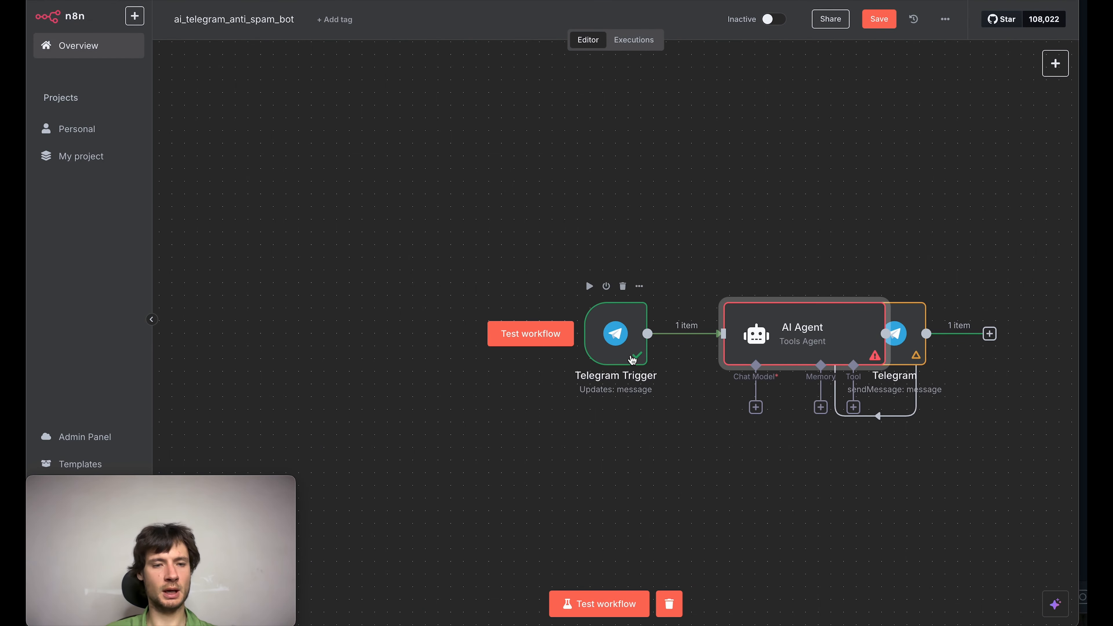
Step: Spread out the workflow by moving the Telegram Trigger and AI Agent nodes away from the Telegram node
left_click_drag(626, 358, 411, 359)
left_click_drag(780, 350, 630, 346)
left_click(627, 466)
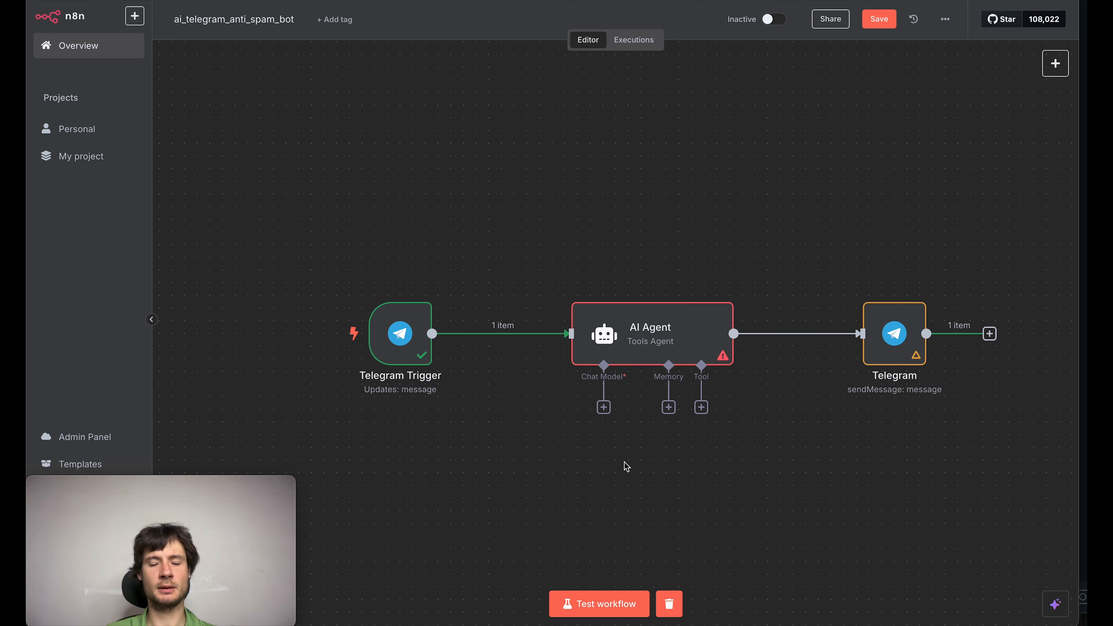
Step: Attach an OpenRouter Chat Model to the AI Agent and paste the API key into a new credential for it
left_click(604, 407)
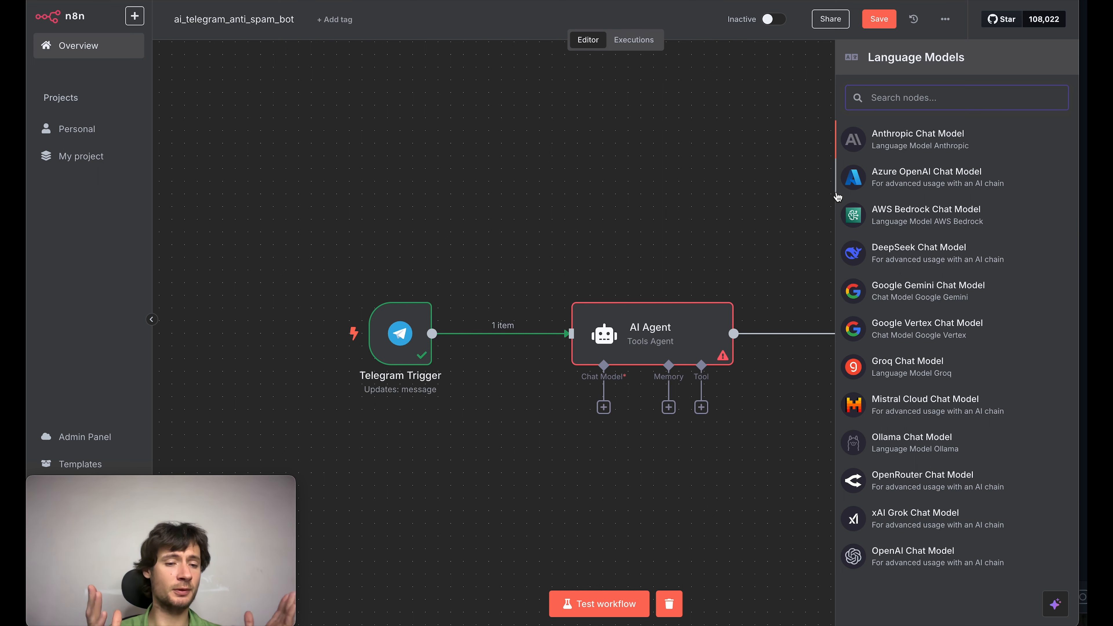
left_click(922, 480)
left_click(544, 101)
left_click(517, 147)
left_click(511, 236)
key("super+v")
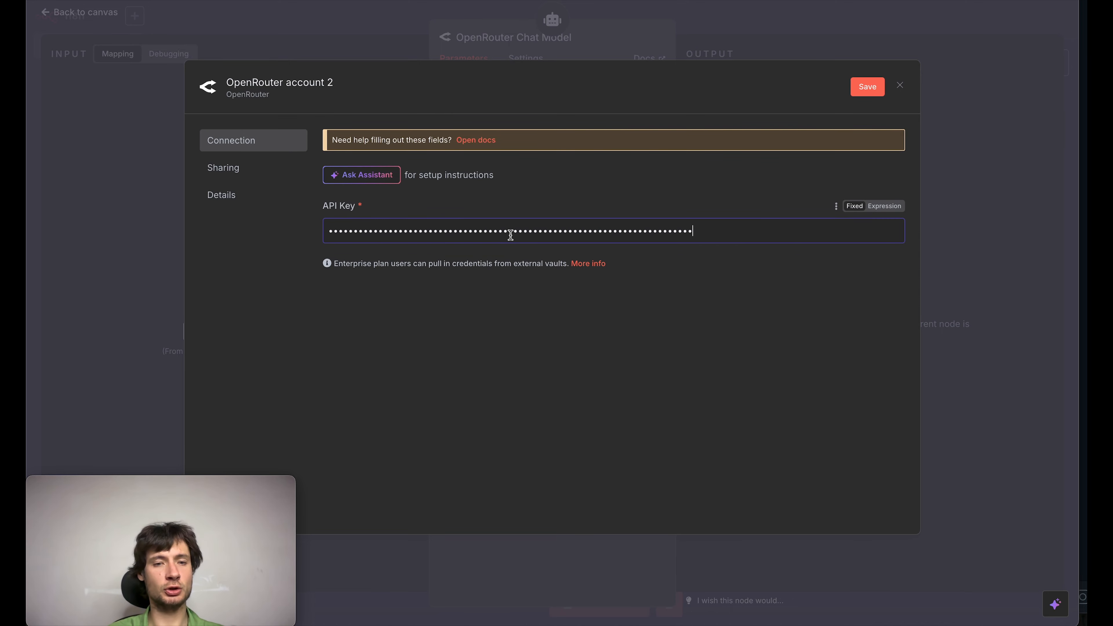
Step: Name the OpenRouter credential ai_anti_spam_bot, save it without storing the password in the browser, and close it
left_click(329, 93)
key("ctrl+a")
type("ai_")
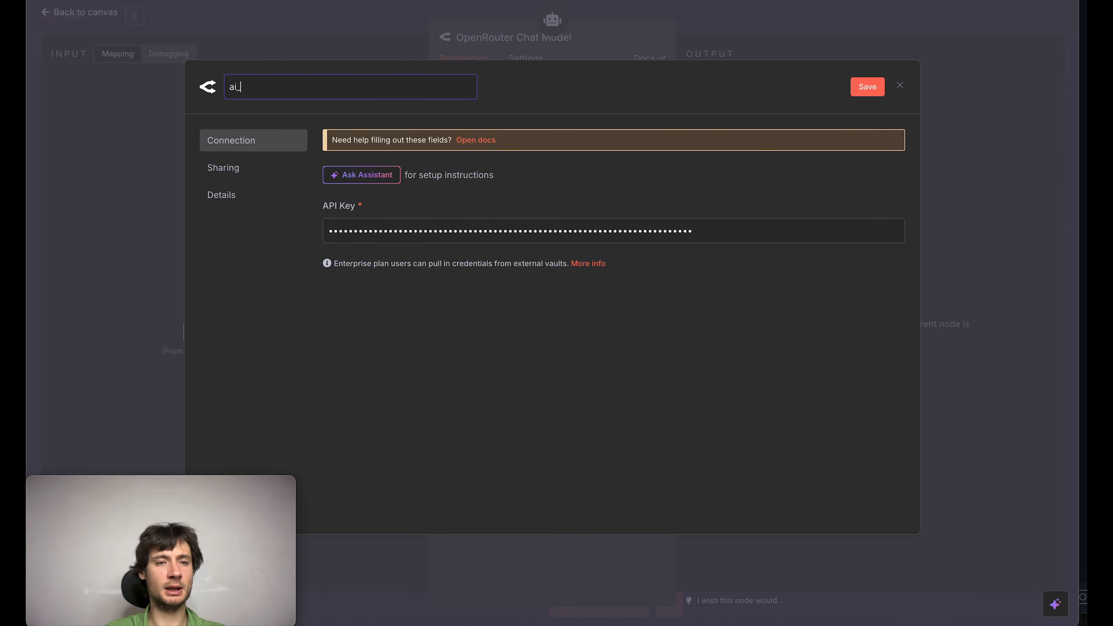
type("anti_spam_")
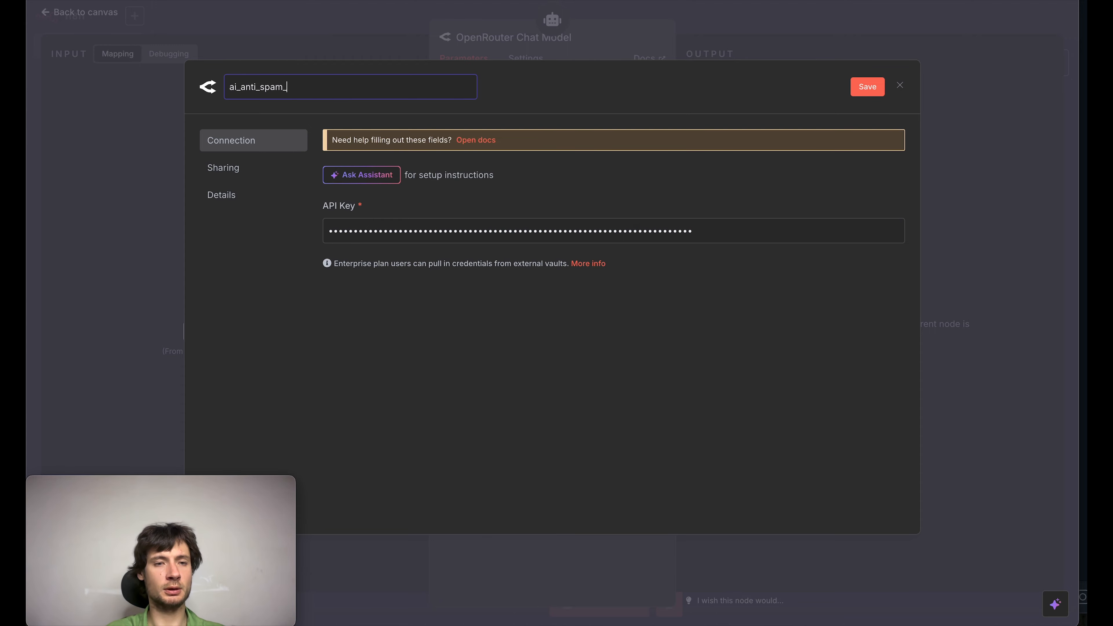
type("bot")
left_click(866, 87)
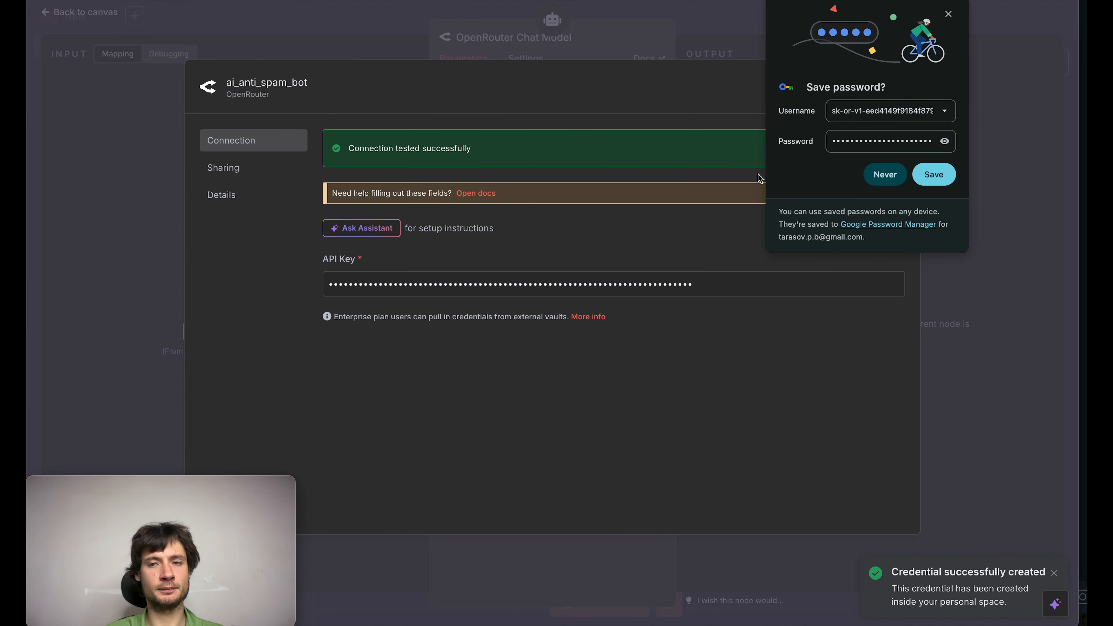
left_click(949, 14)
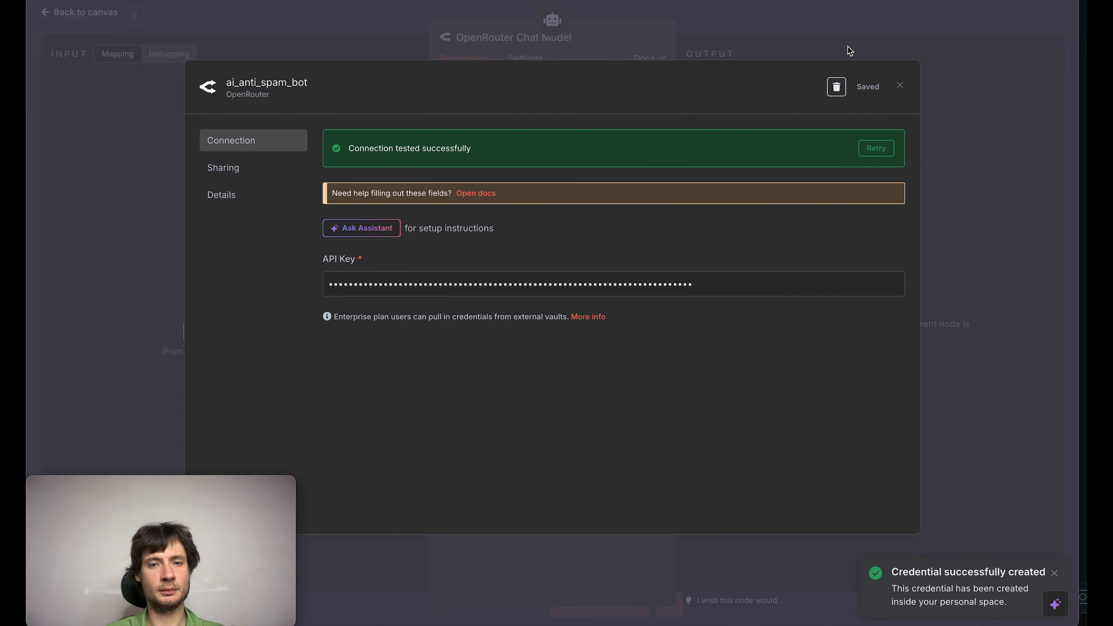
left_click(900, 85)
Step: Return to the canvas and start a test run of the workflow with the AI Agent
left_click(79, 12)
left_click(599, 605)
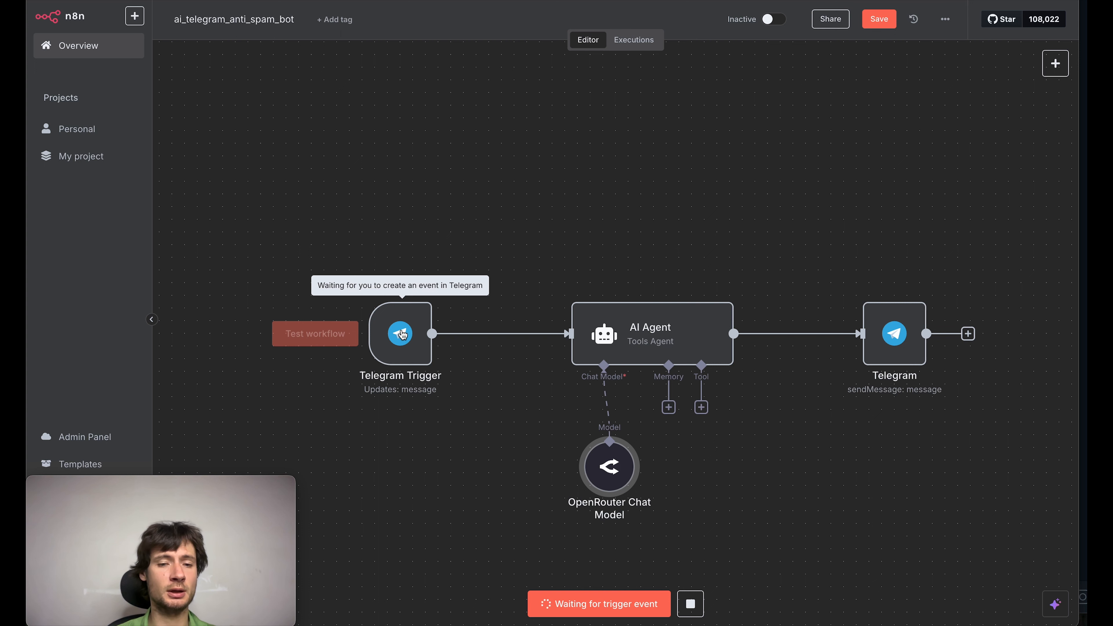
Step: Copy the Telegram Trigger's JSON output from the successful Jun 16, 22:55:58 execution and return to the workflow editor
left_click(643, 40)
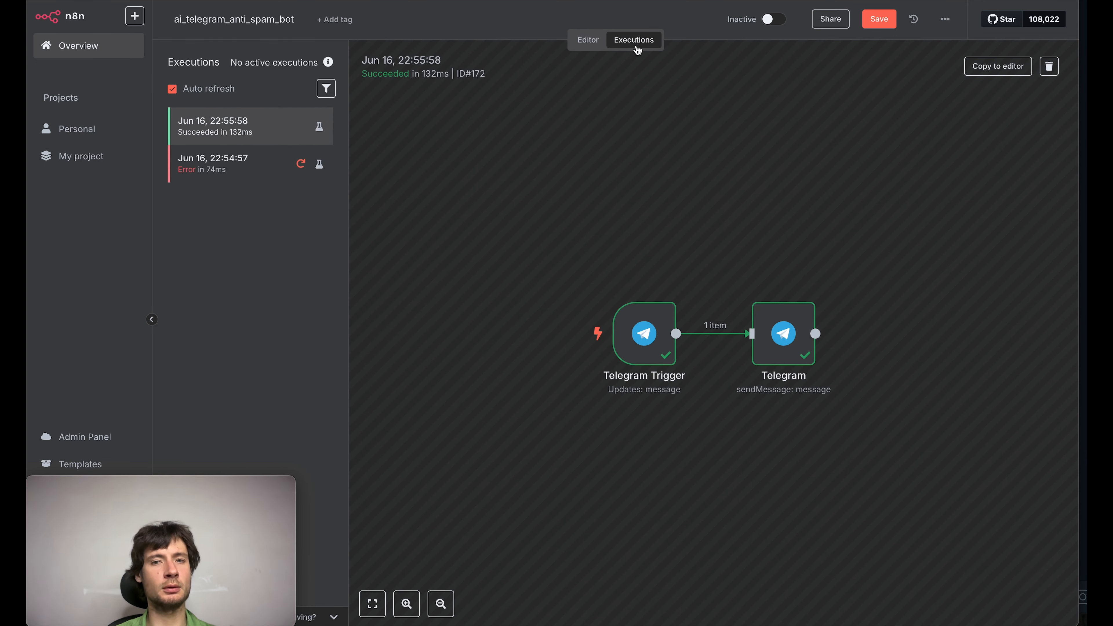
double_click(644, 333)
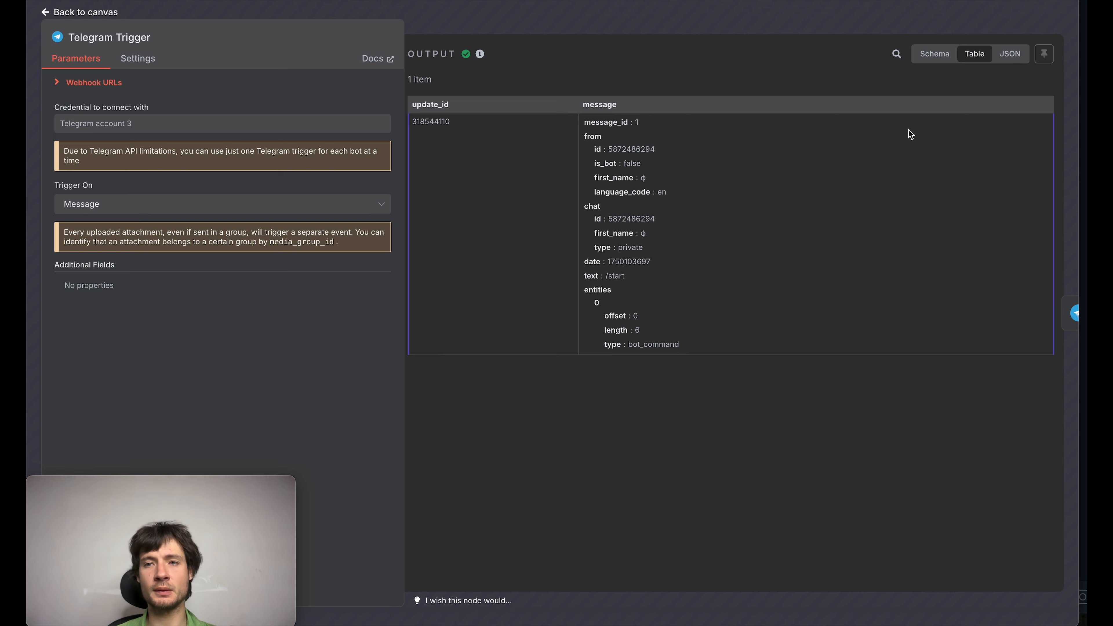
left_click(1011, 55)
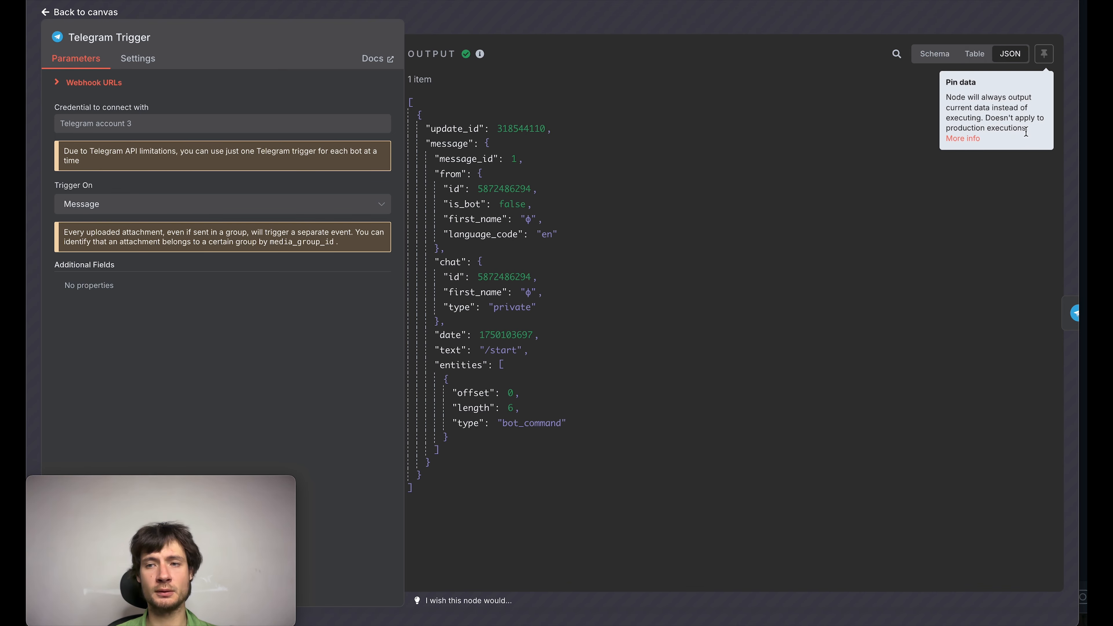
left_click(1044, 110)
left_click(80, 12)
left_click(580, 41)
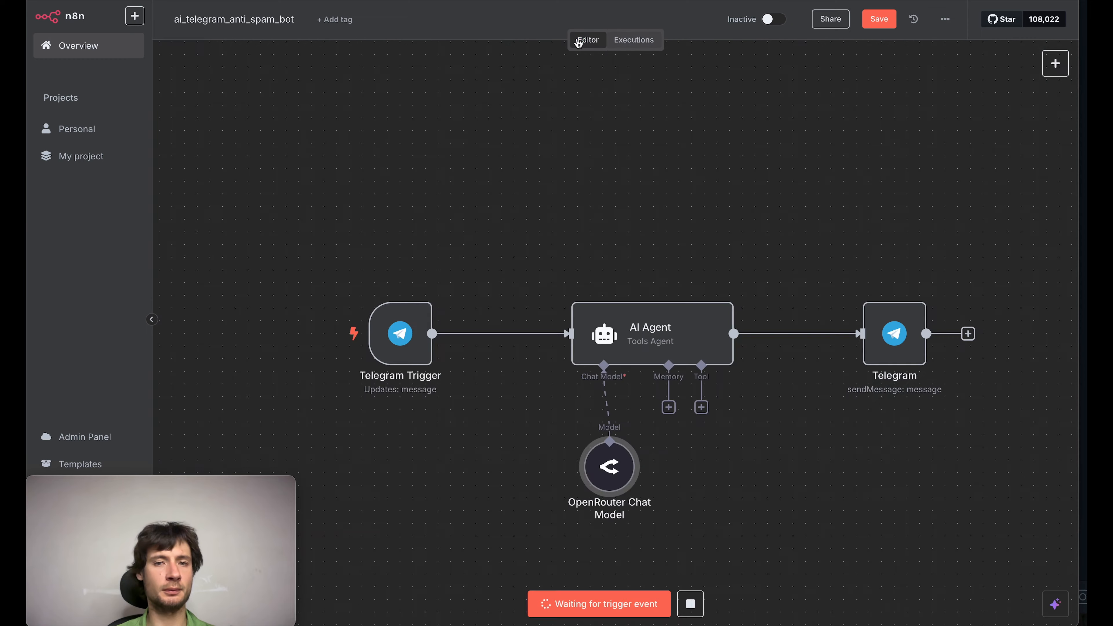
Step: Replace the Telegram Trigger's sample output with the copied JSON, save it as pinned data, and test the workflow
left_click(406, 323)
double_click(406, 324)
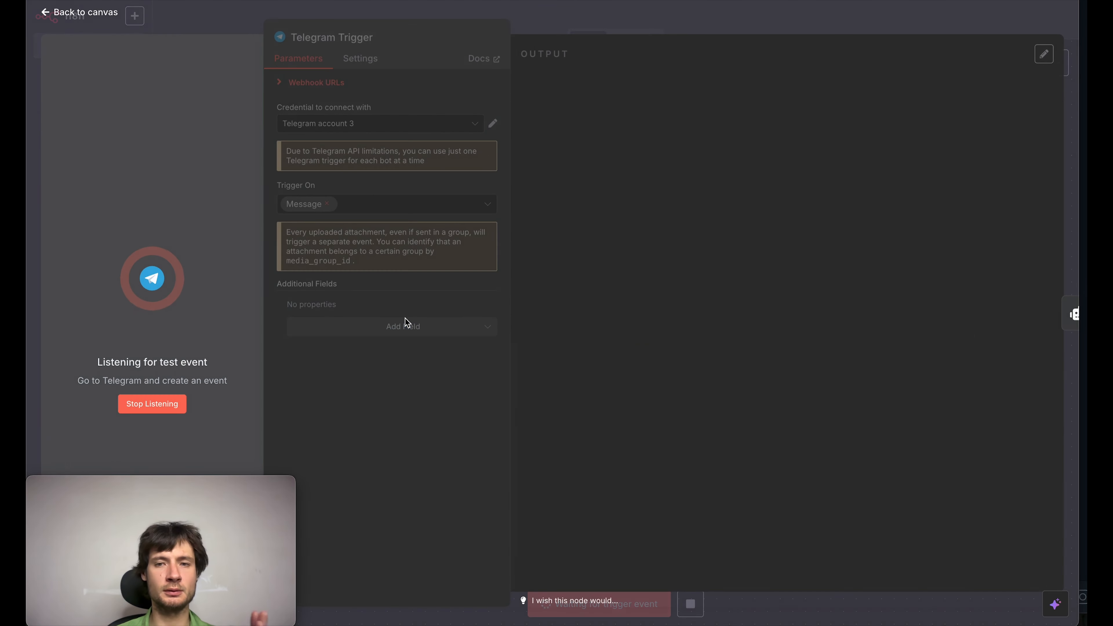
left_click(794, 337)
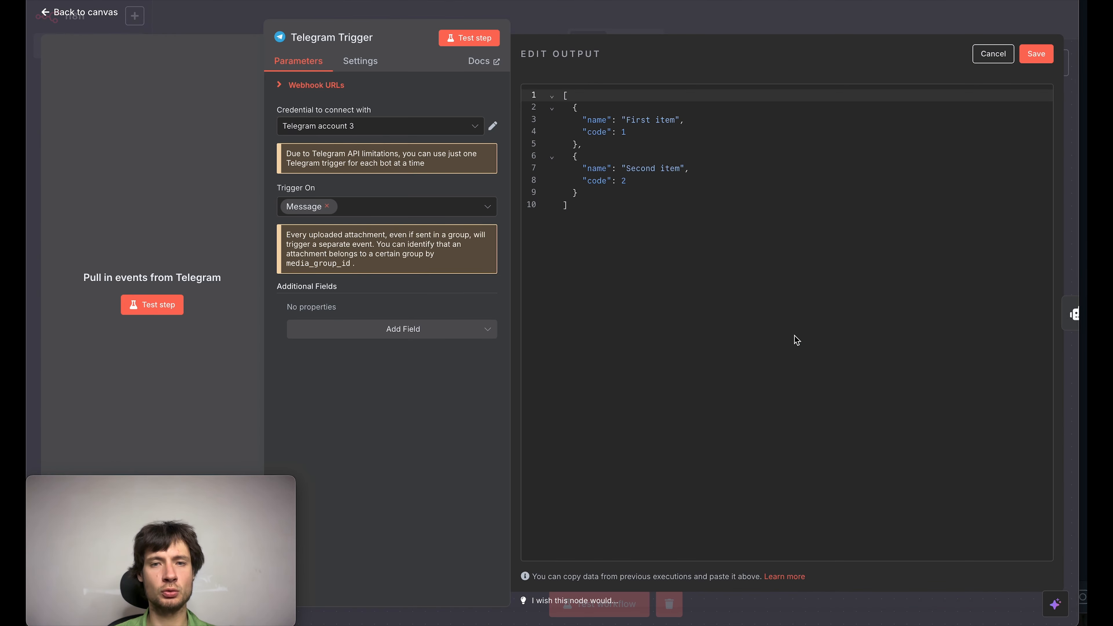
key("super+a")
key("super+v")
left_click(1036, 54)
left_click(962, 19)
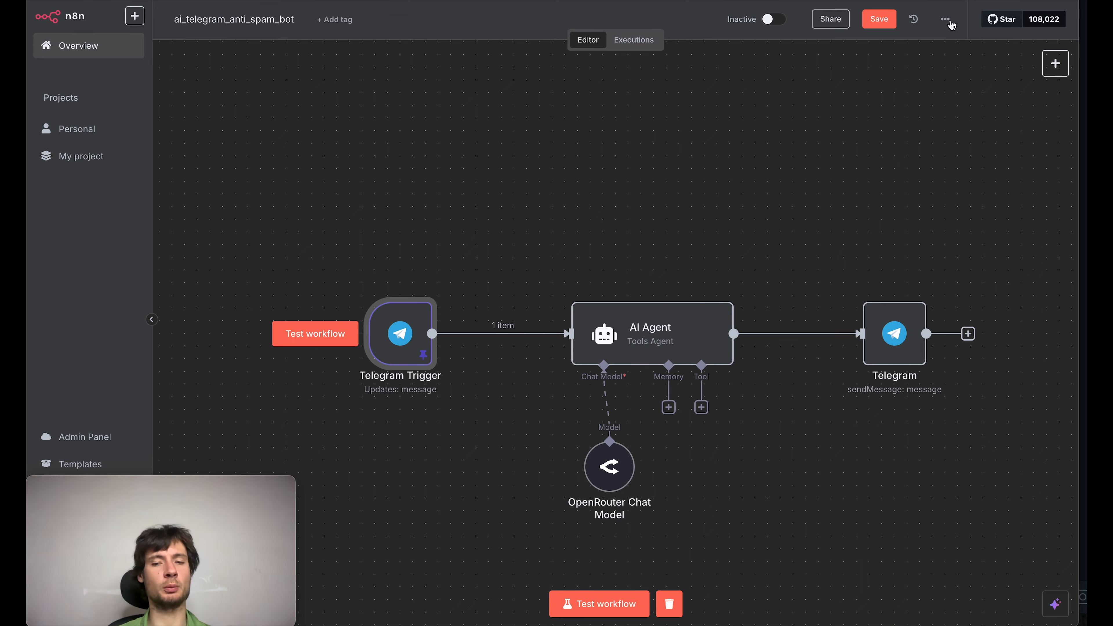
left_click(610, 599)
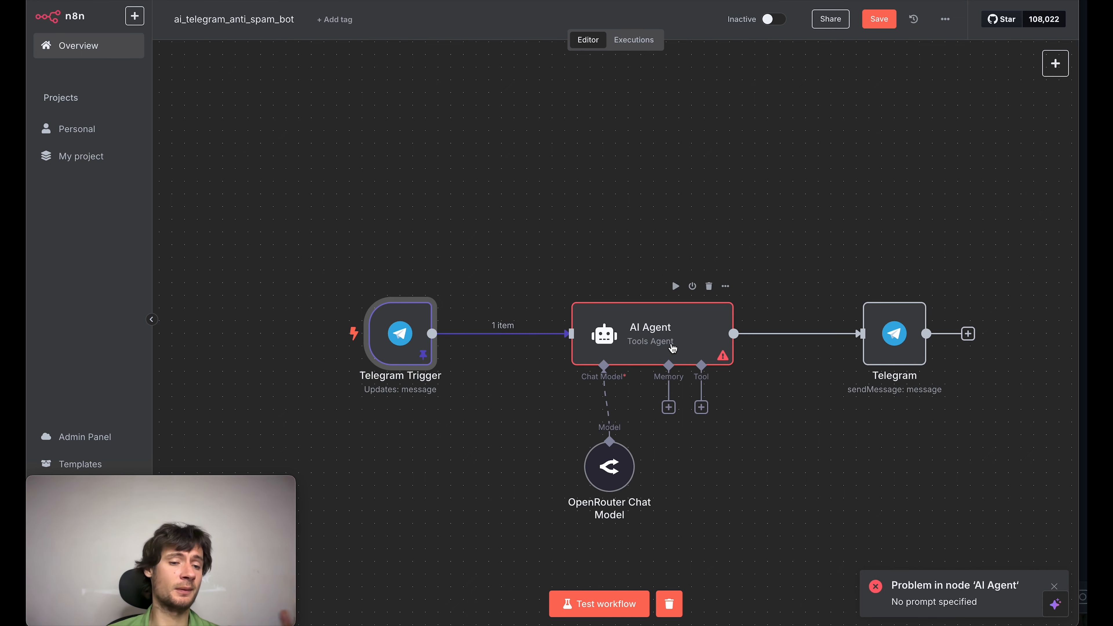
Step: Set the AI Agent's prompt source to Define below with {{ $json.message.text }} as the prompt, and test the node
left_click(672, 348)
double_click(673, 349)
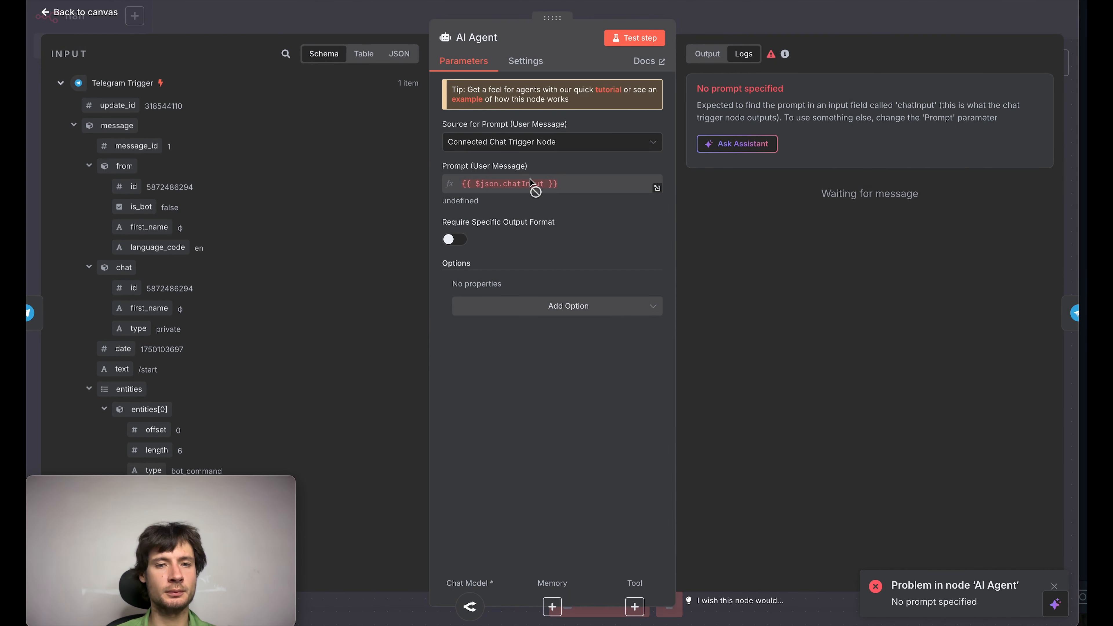
left_click(601, 142)
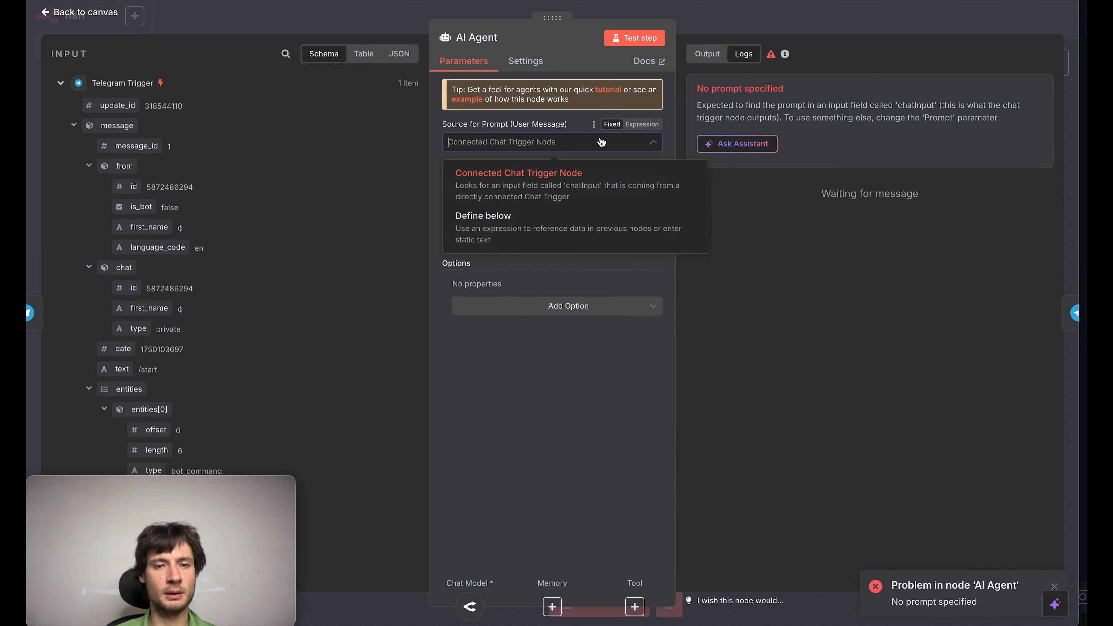
left_click(537, 226)
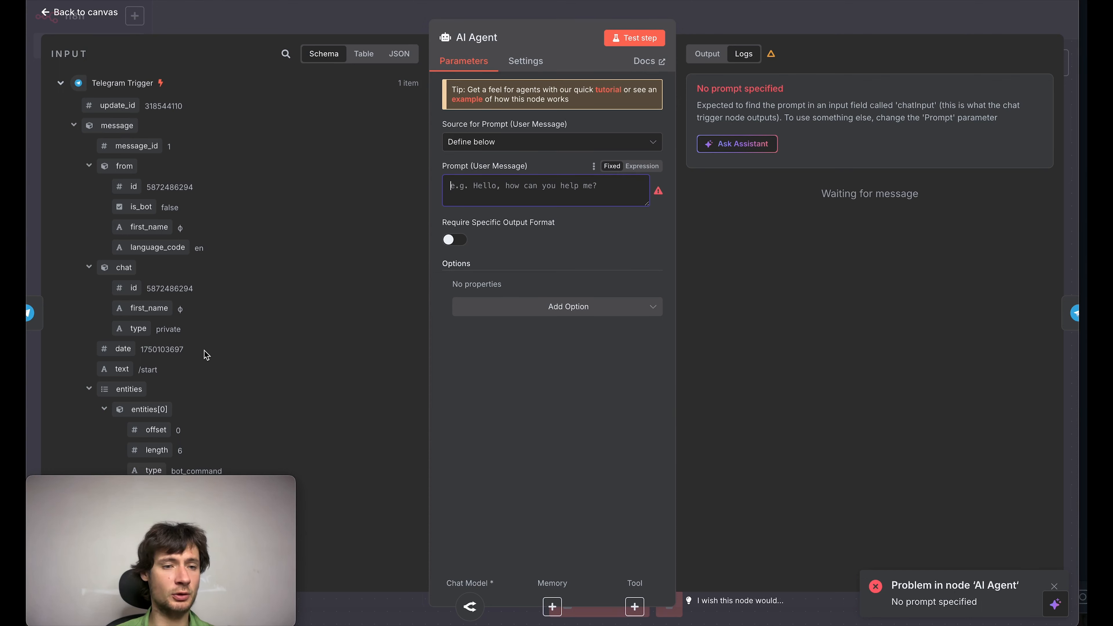
left_click_drag(121, 370, 477, 186)
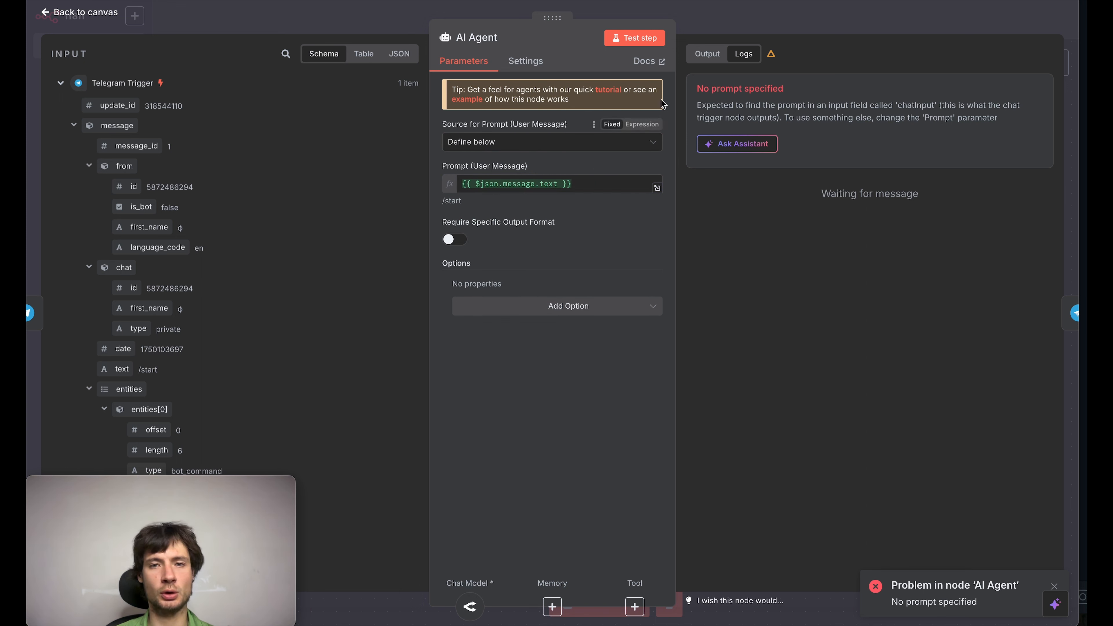
left_click(633, 42)
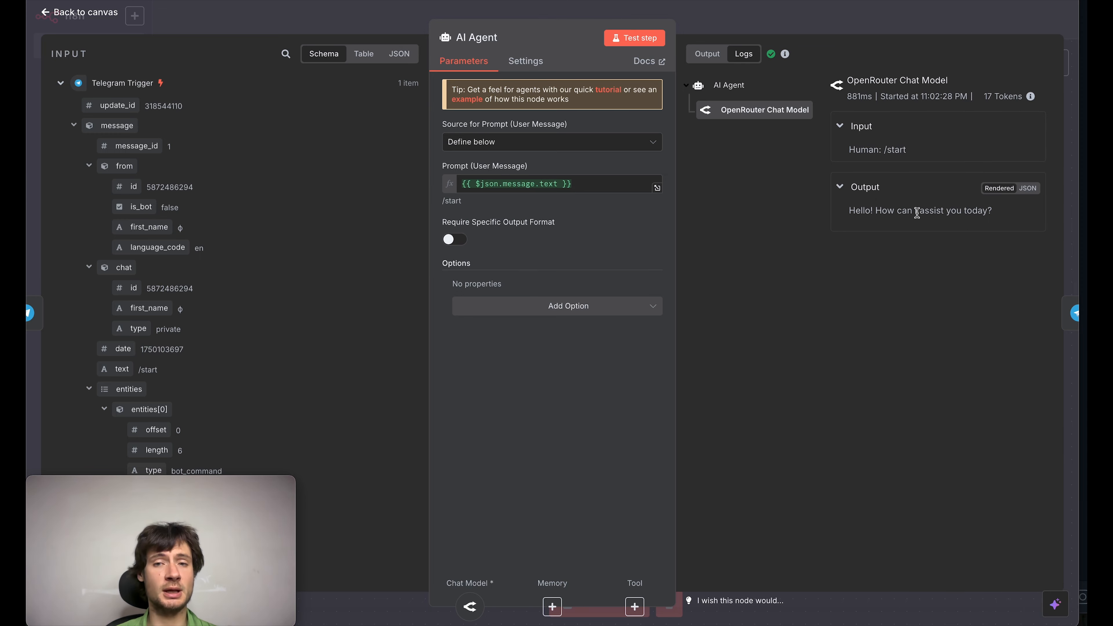
left_click(873, 25)
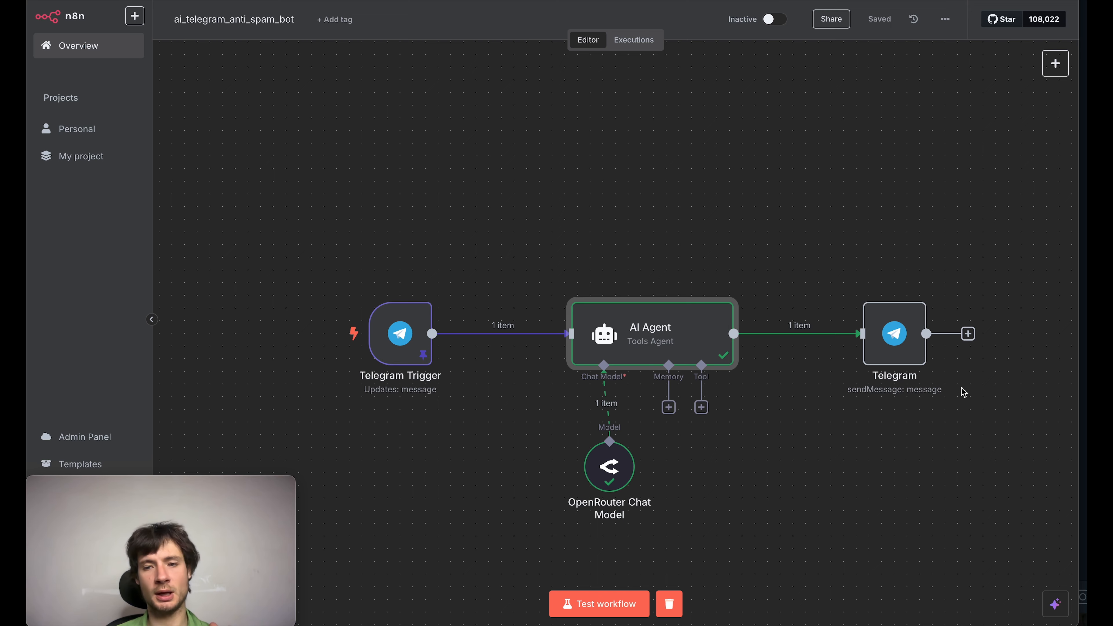
Step: Replace the Chat ID in the Telegram send-message node with the chat id from the Telegram Trigger's message data
double_click(914, 357)
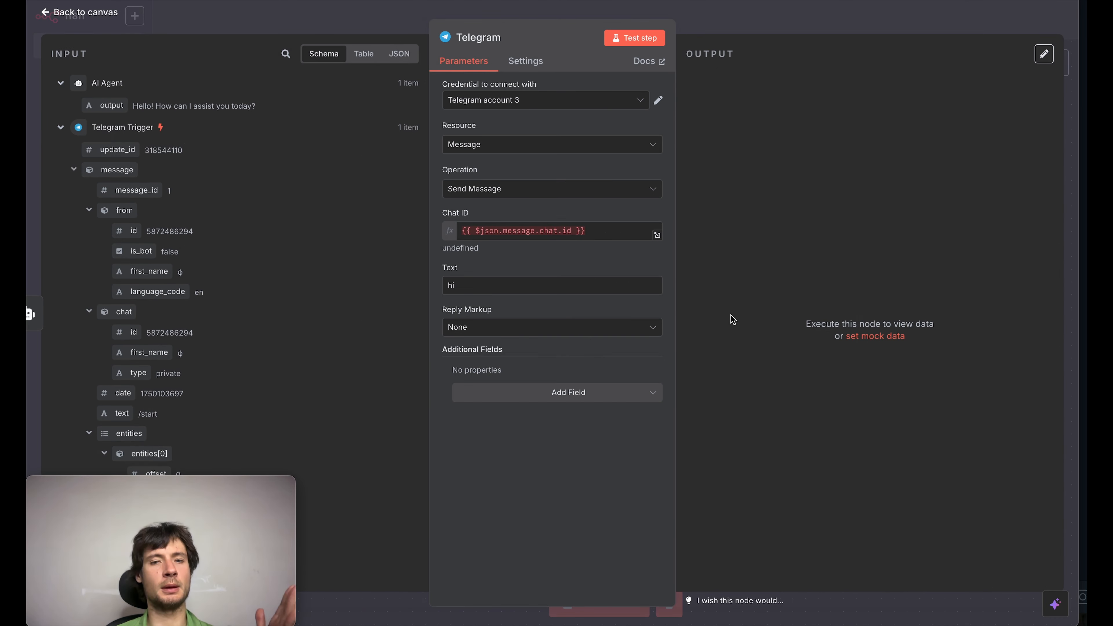
left_click(602, 238)
key("ctrl+a")
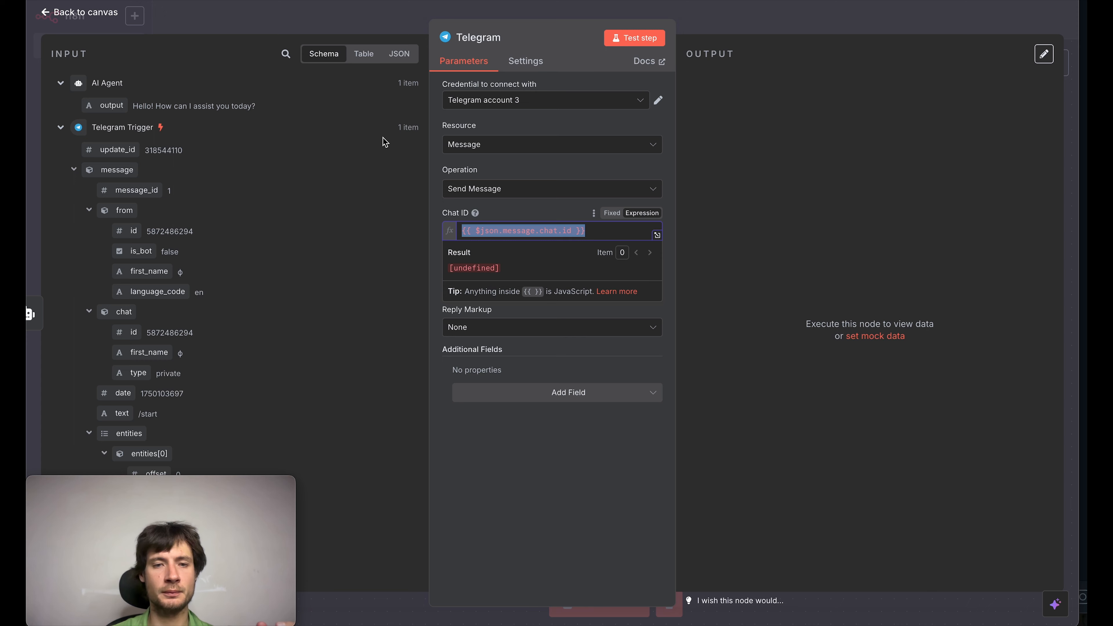
key("BackSpace")
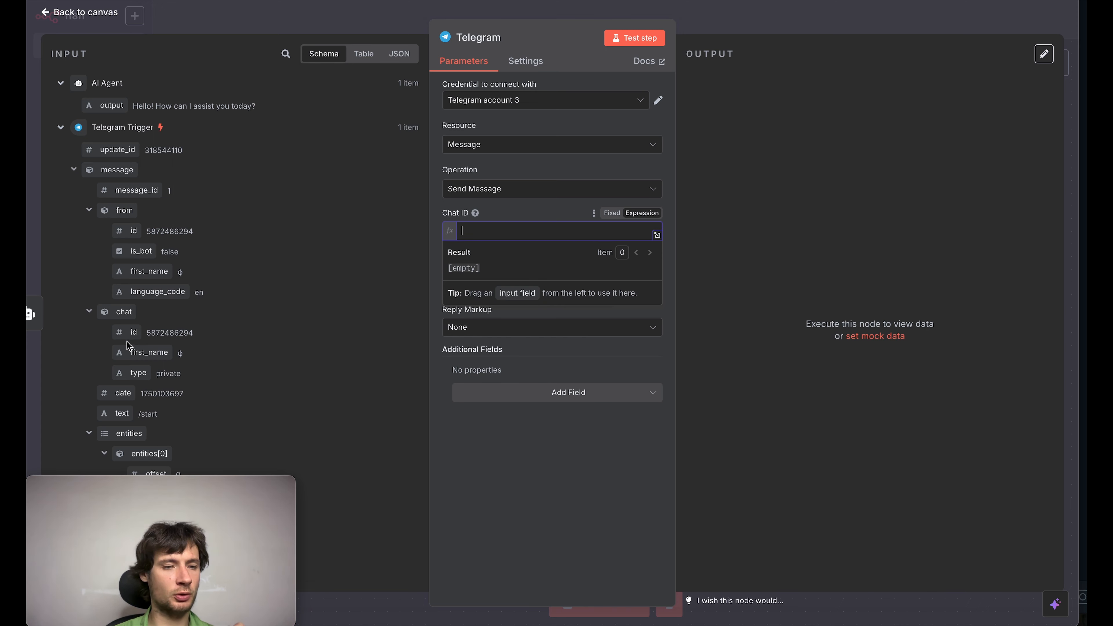
left_click_drag(127, 334, 495, 237)
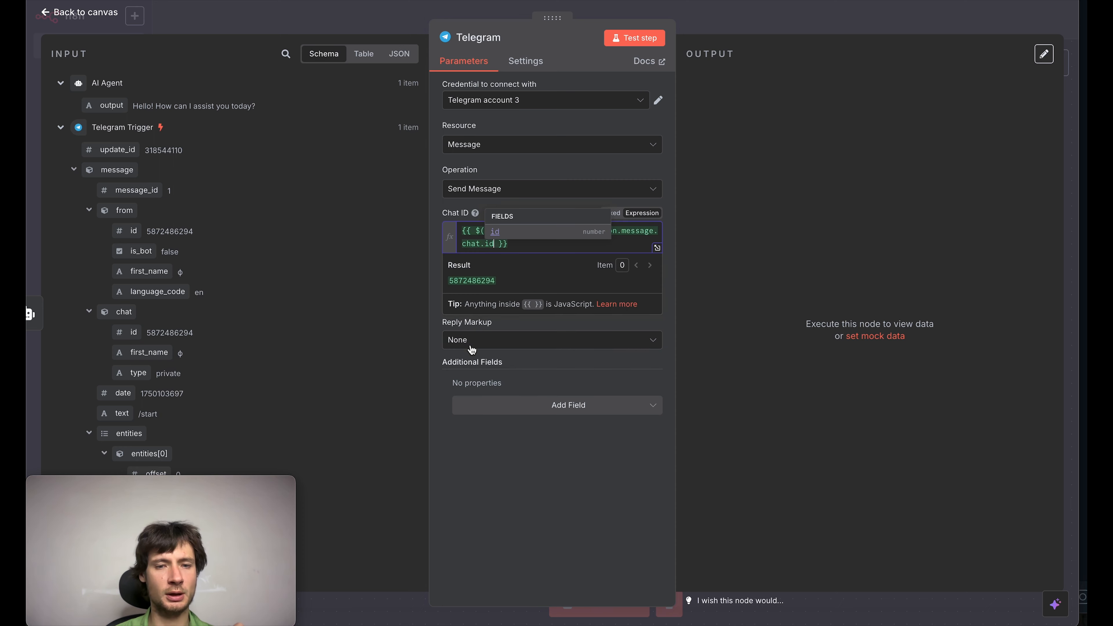
left_click(482, 501)
Step: Replace the Telegram node's message text with the AI Agent's output, {{ $json.output }}, and test the node
left_click_drag(477, 299, 349, 253)
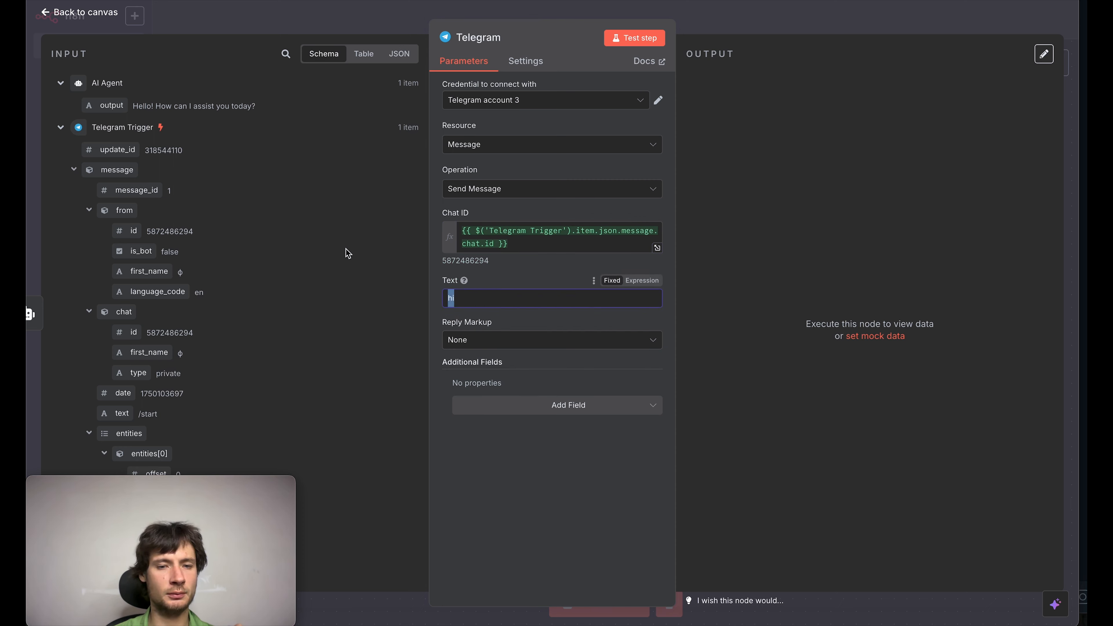
key("BackSpace")
left_click_drag(106, 106, 487, 302)
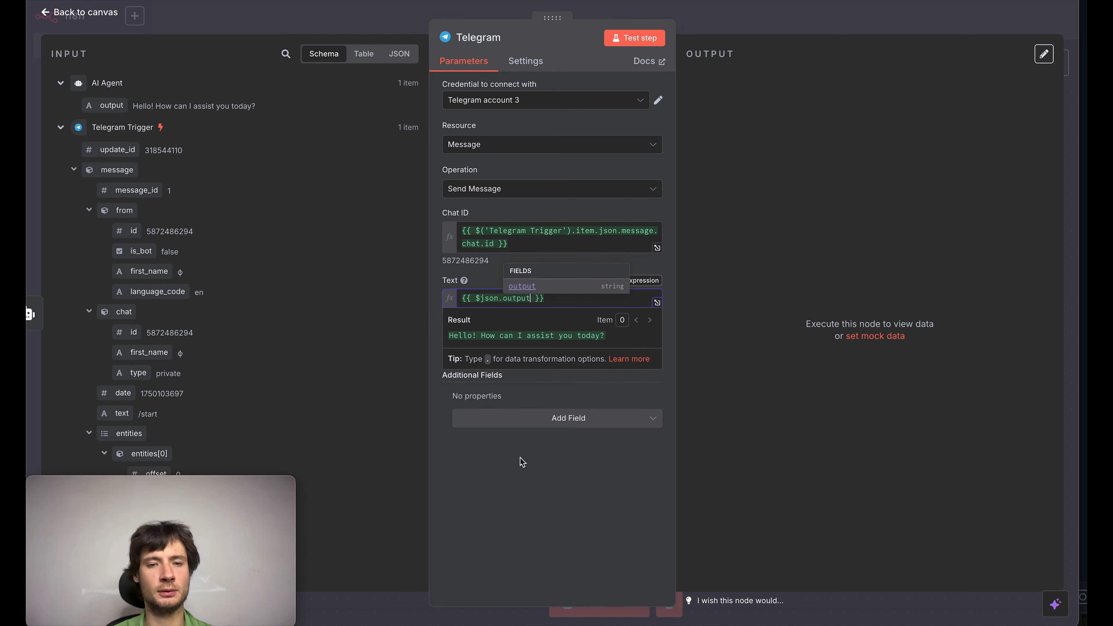
left_click(642, 20)
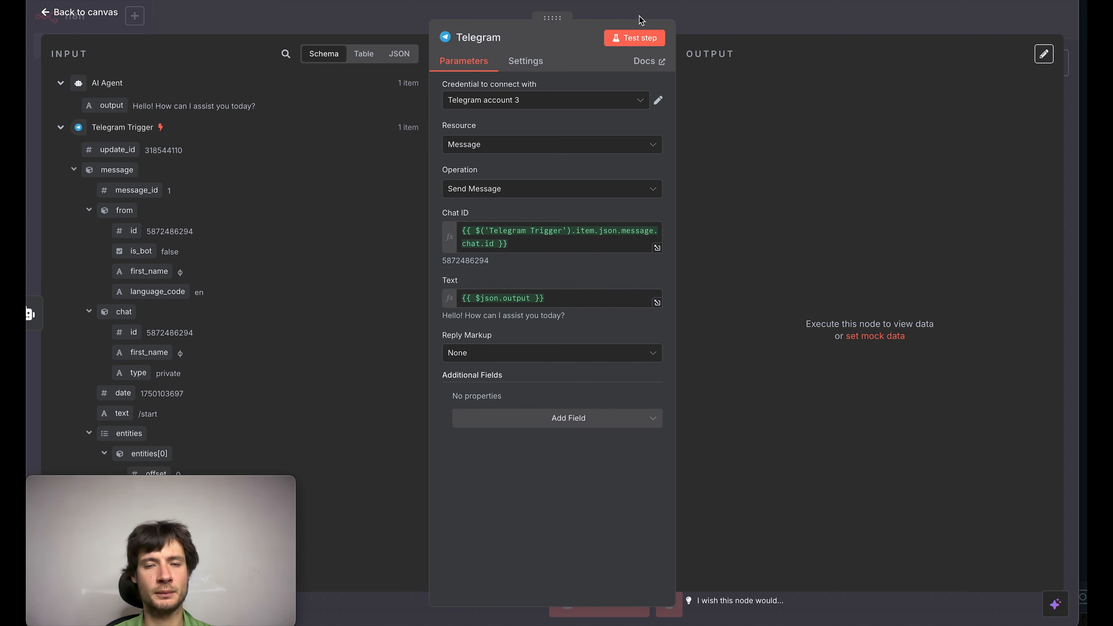
left_click(639, 42)
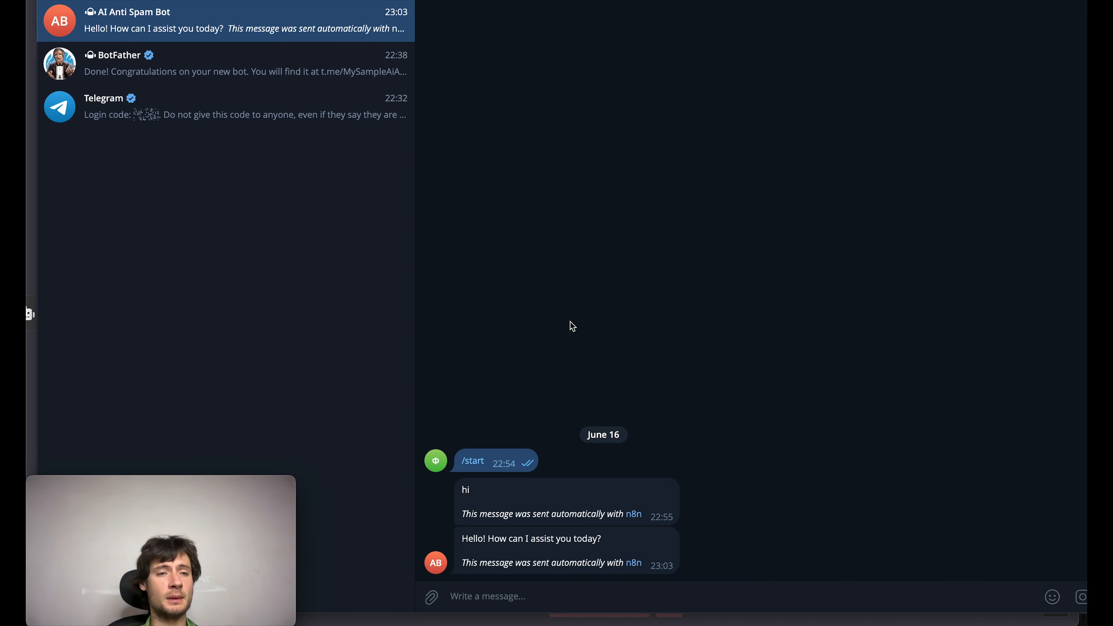
left_click(221, 78)
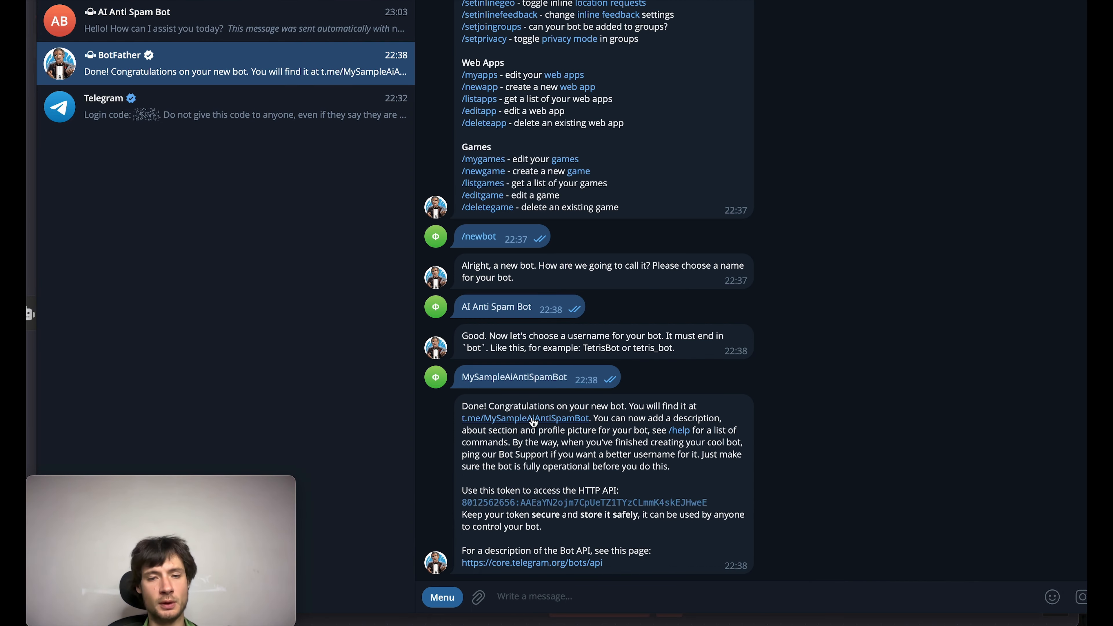
scroll(588, 412, "up", 5)
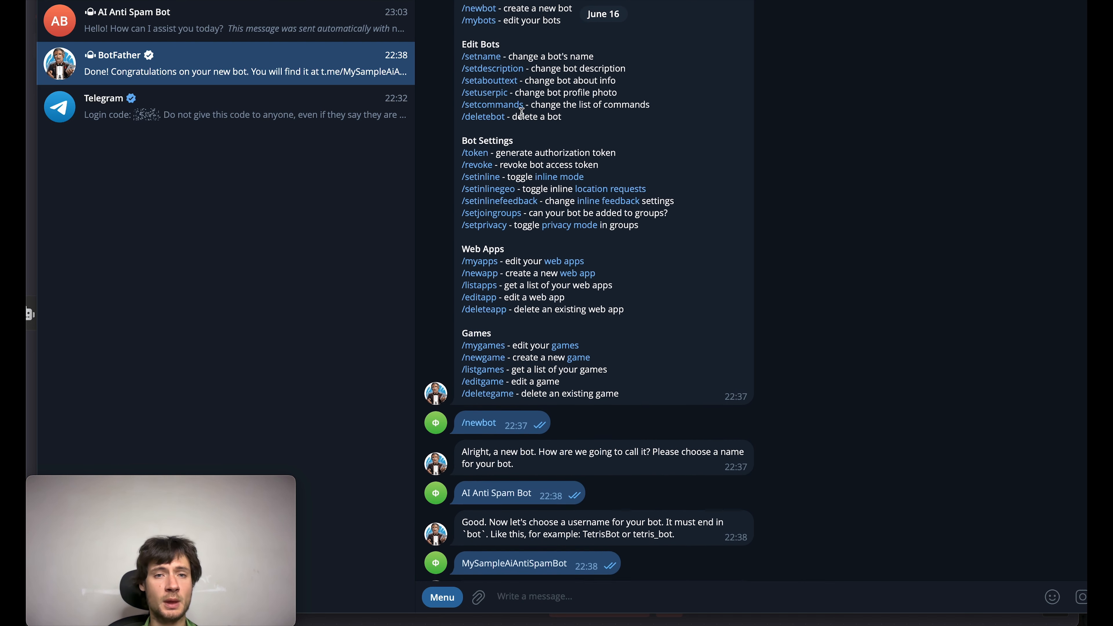
scroll(521, 113, "up", 1)
left_click(487, 56)
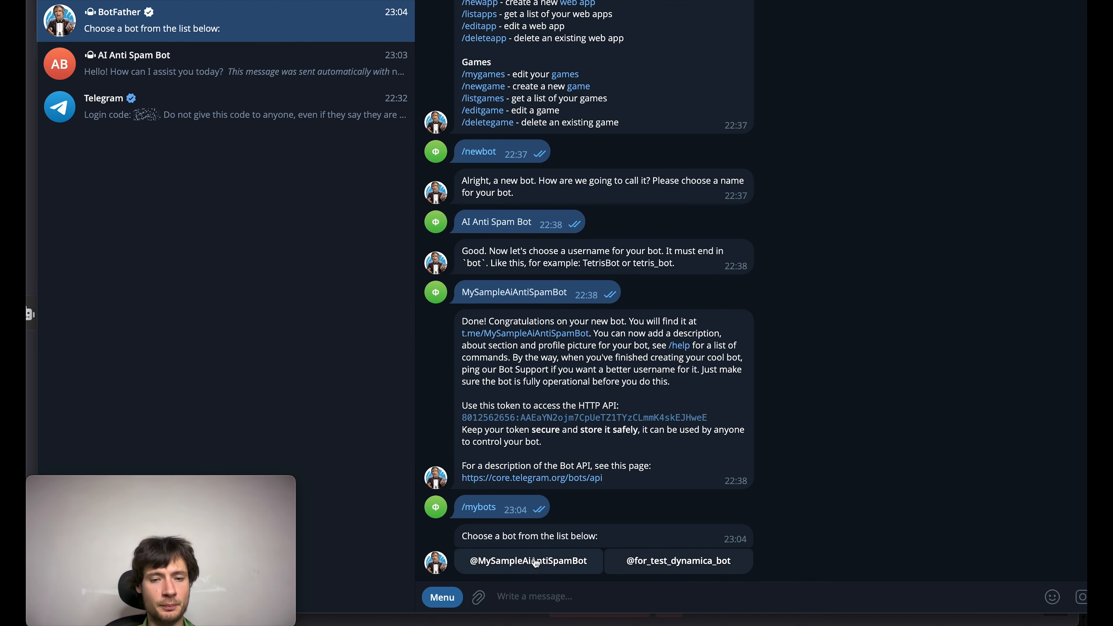
left_click(536, 569)
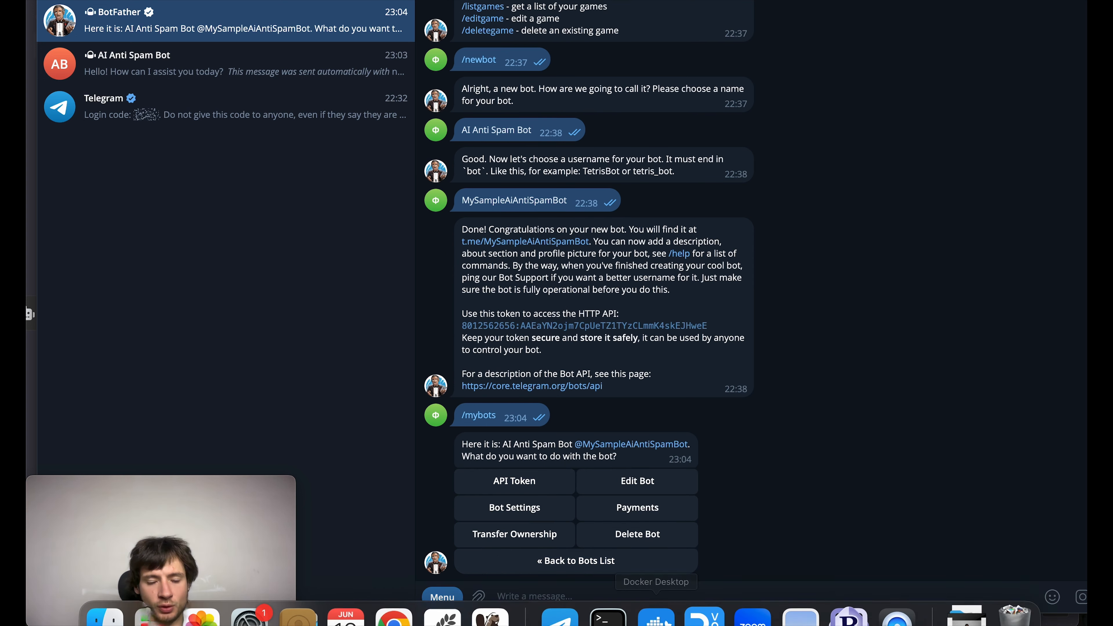
left_click(521, 510)
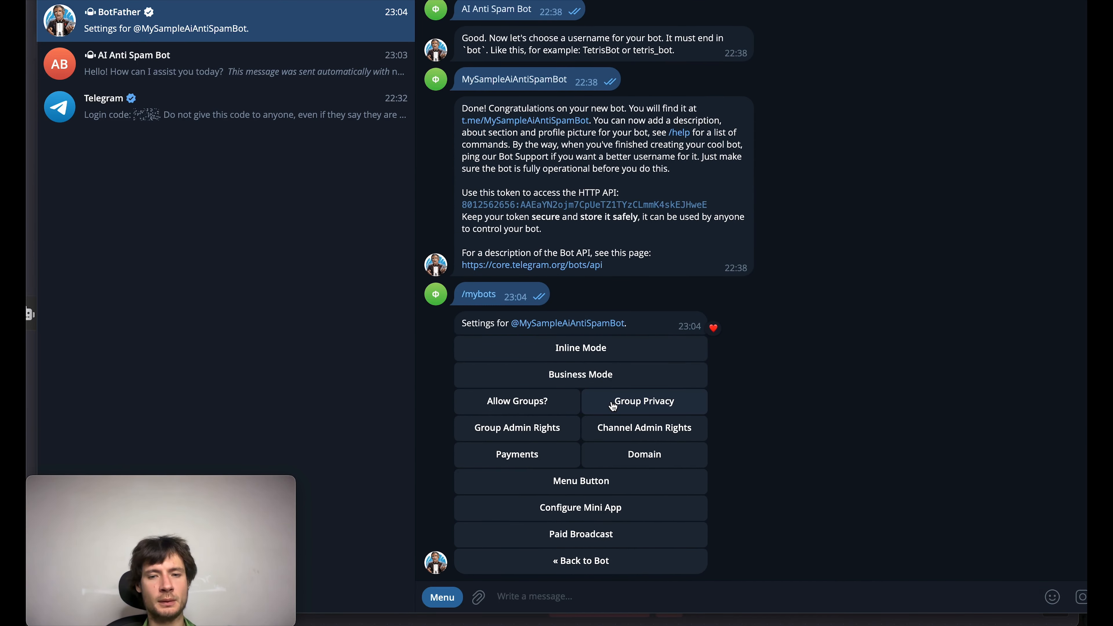
left_click(613, 408)
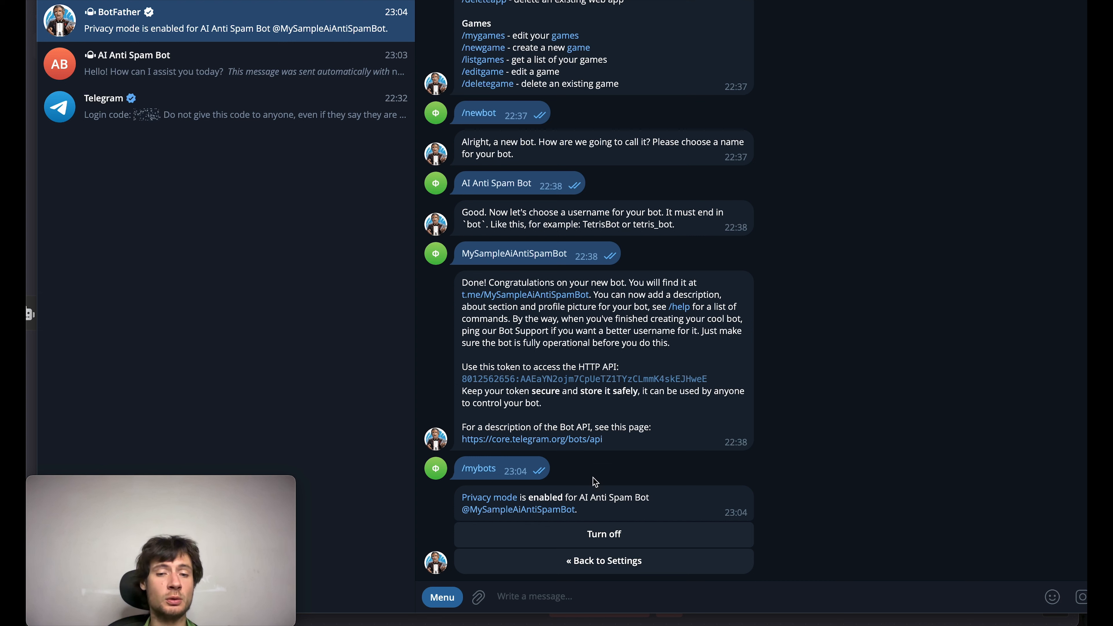
left_click(587, 535)
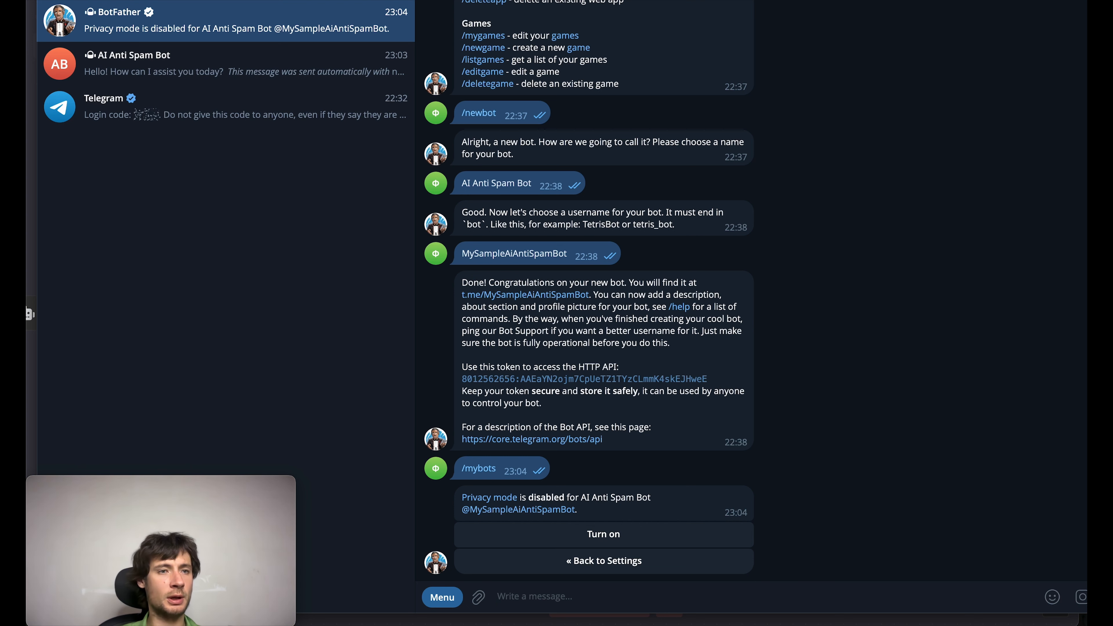
left_click(60, 1)
left_click(123, 233)
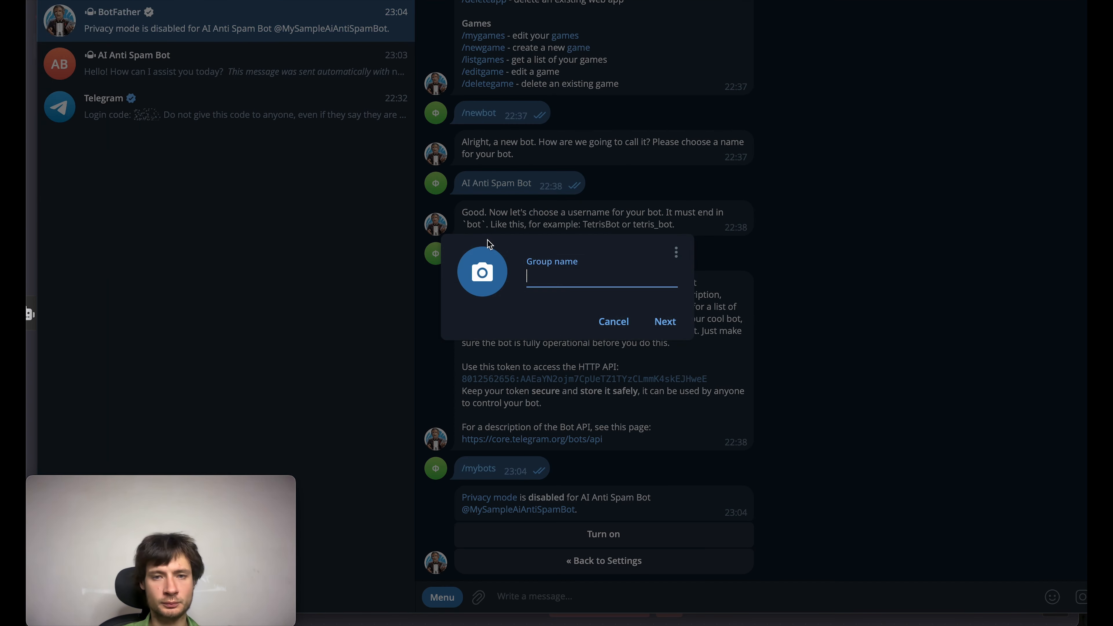
type("test_")
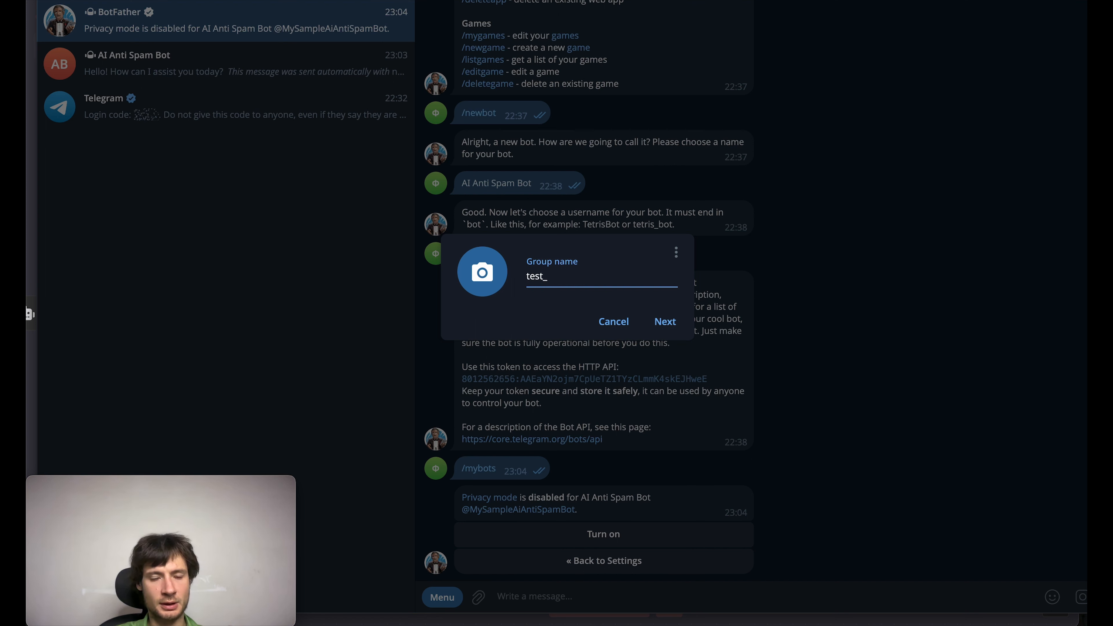
type("anti_")
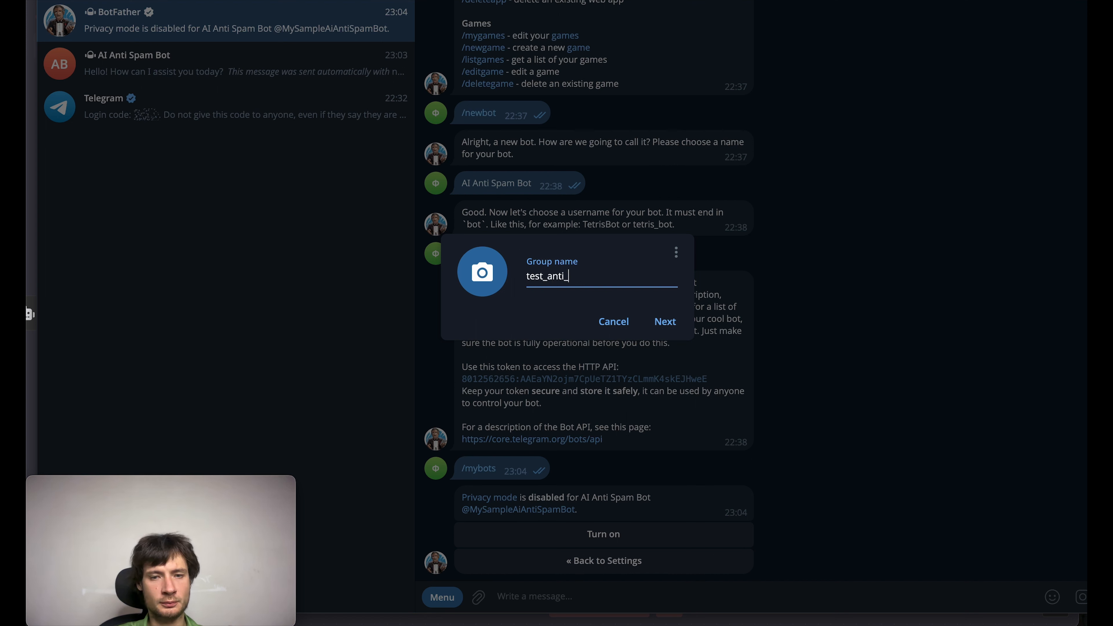
type("spam")
key("Return")
type("@MySampleAiAntiSpamBot")
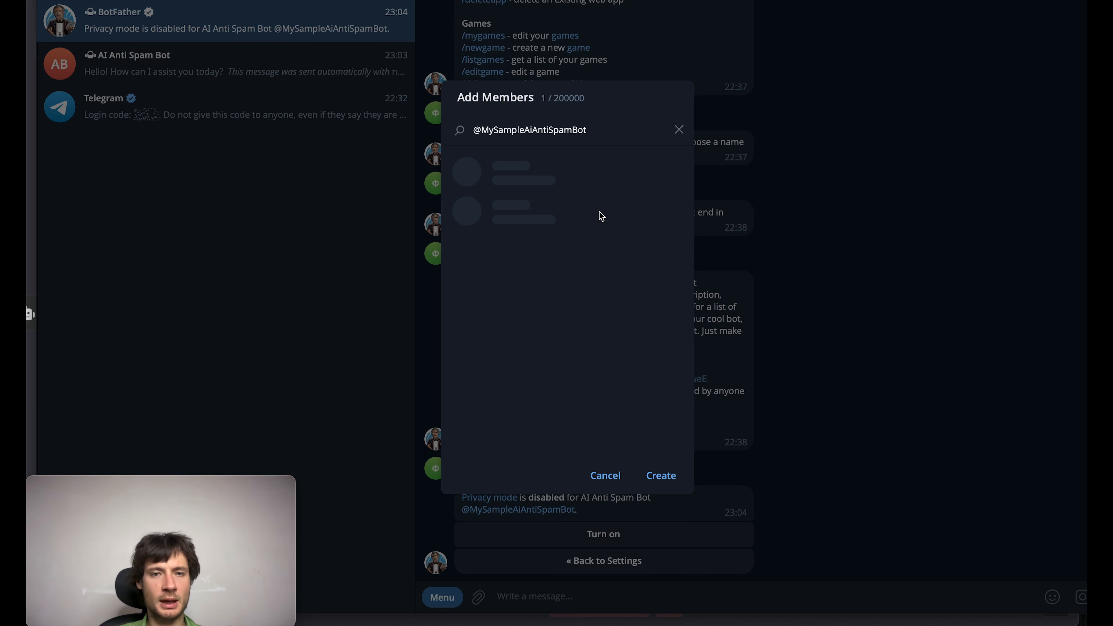
left_click(573, 185)
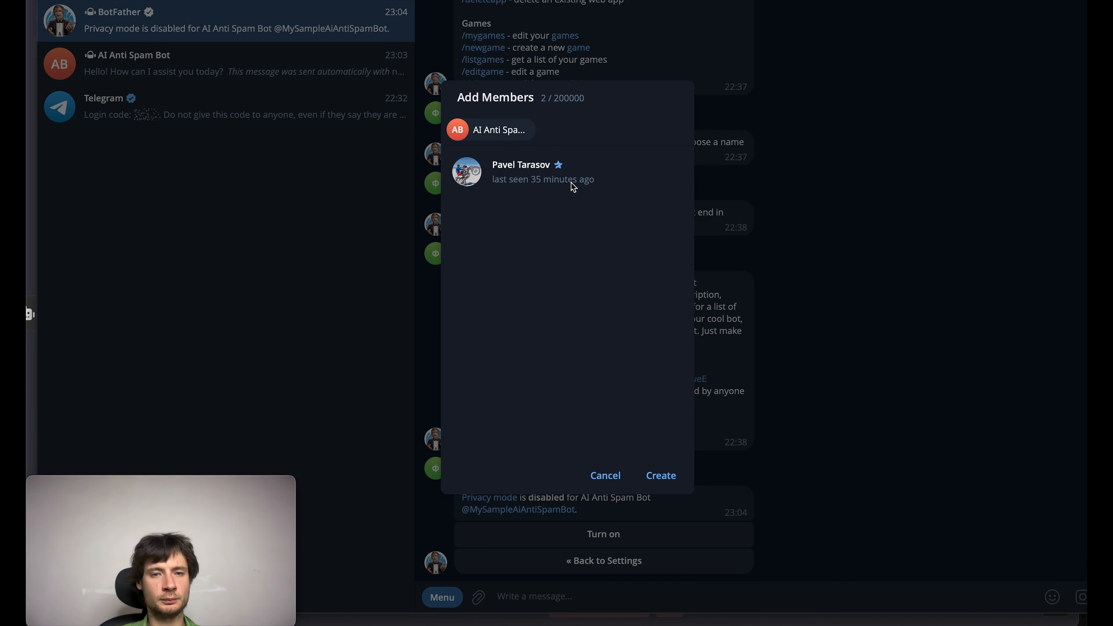
left_click(660, 476)
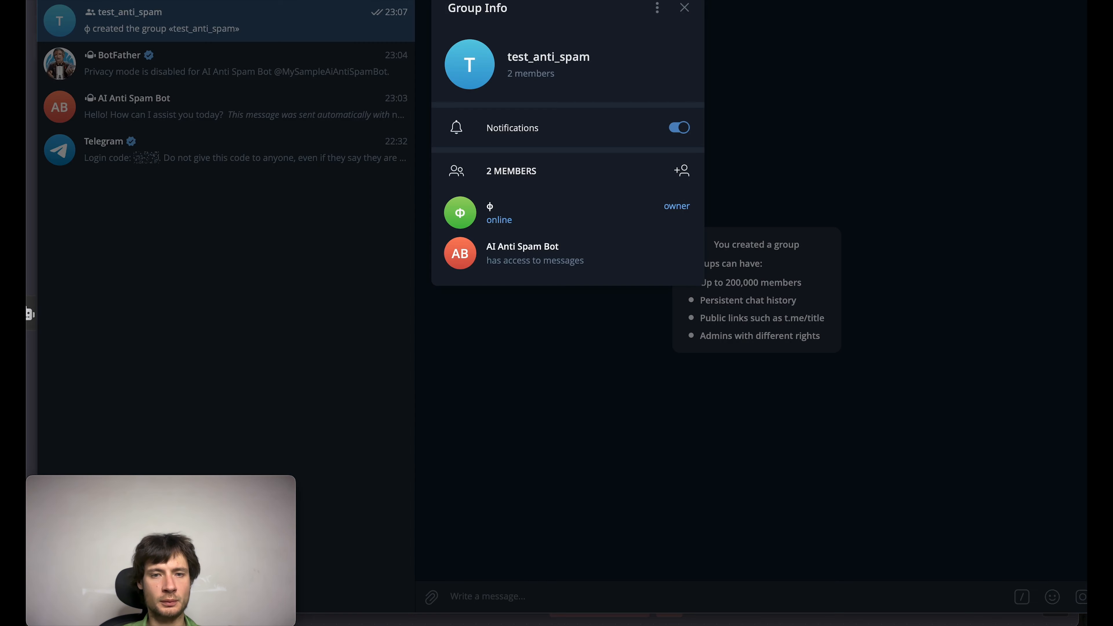
Step: Promote AI Anti Spam Bot to admin of the test_anti_spam group with the default rights and save the group settings
left_click(657, 8)
left_click(610, 35)
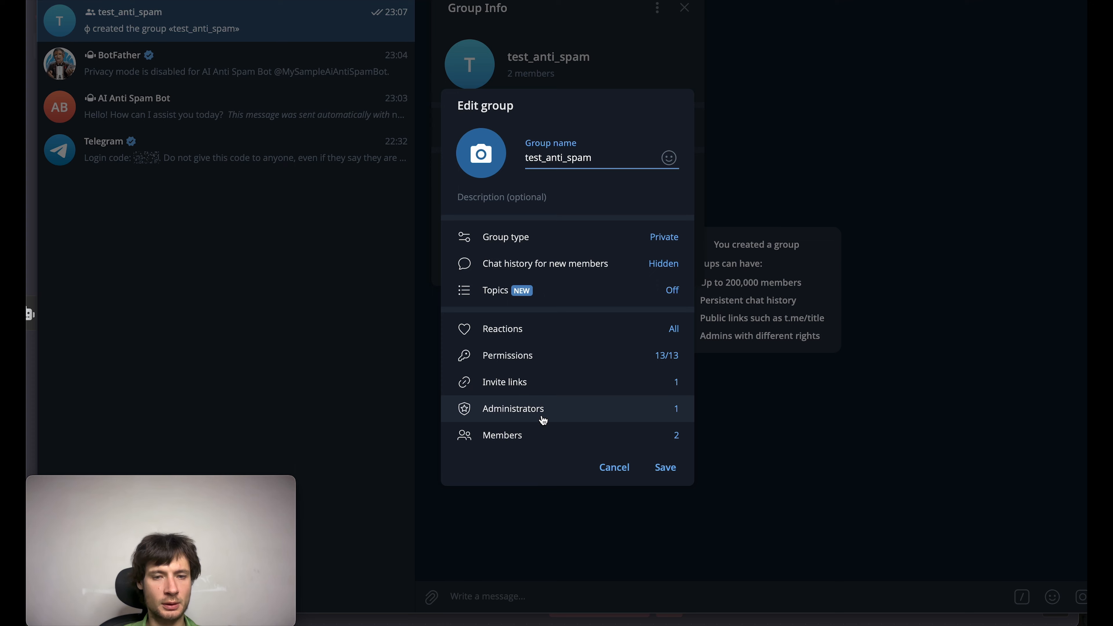
left_click(541, 437)
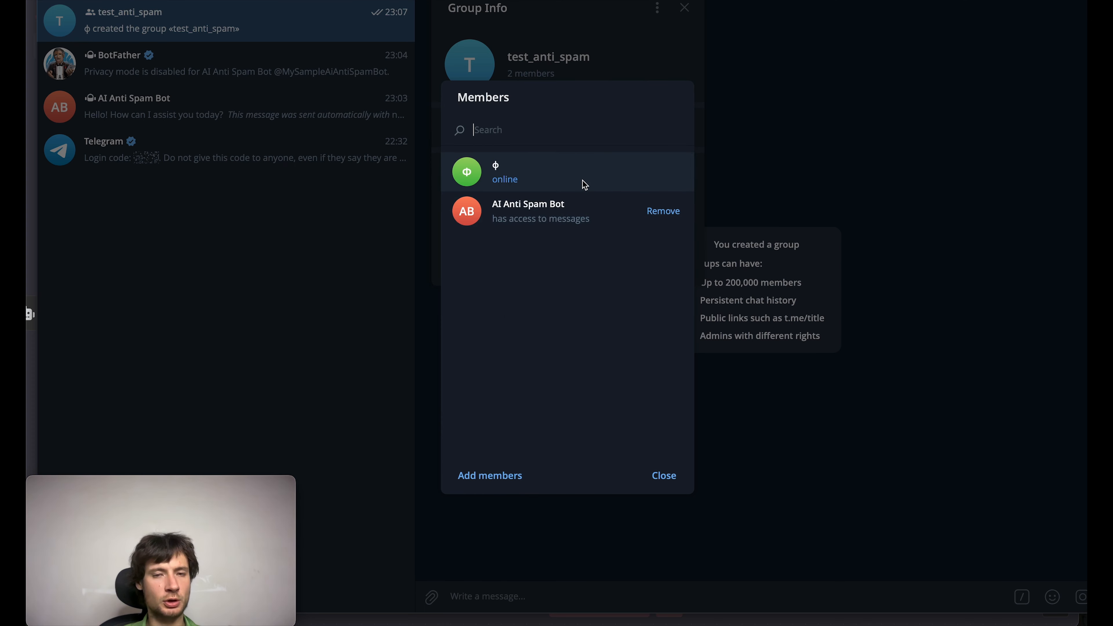
right_click(581, 218)
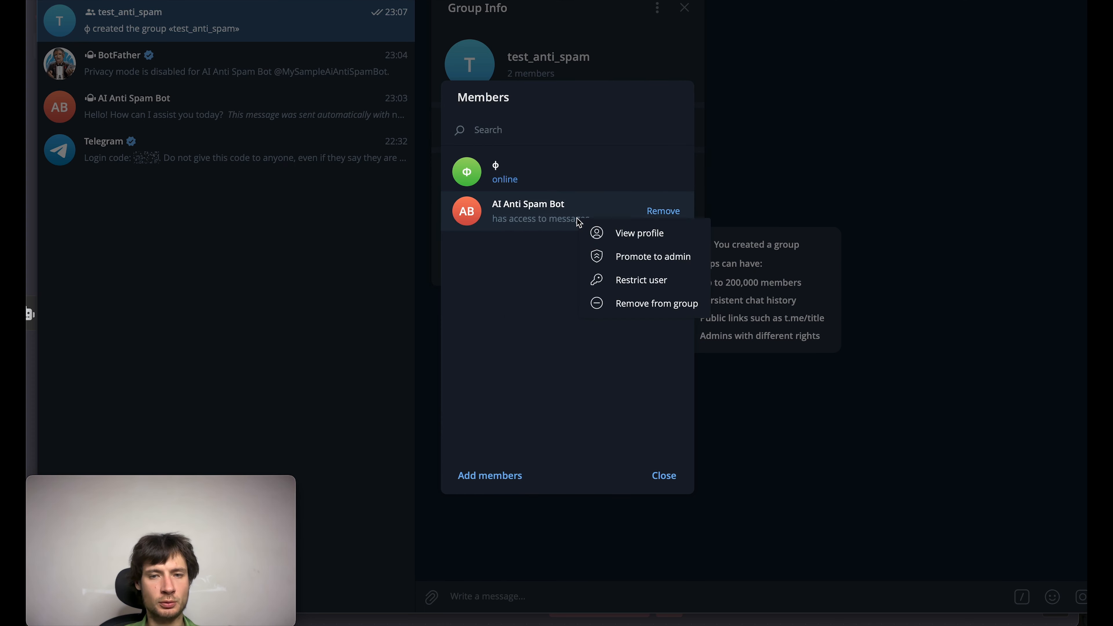
left_click(640, 262)
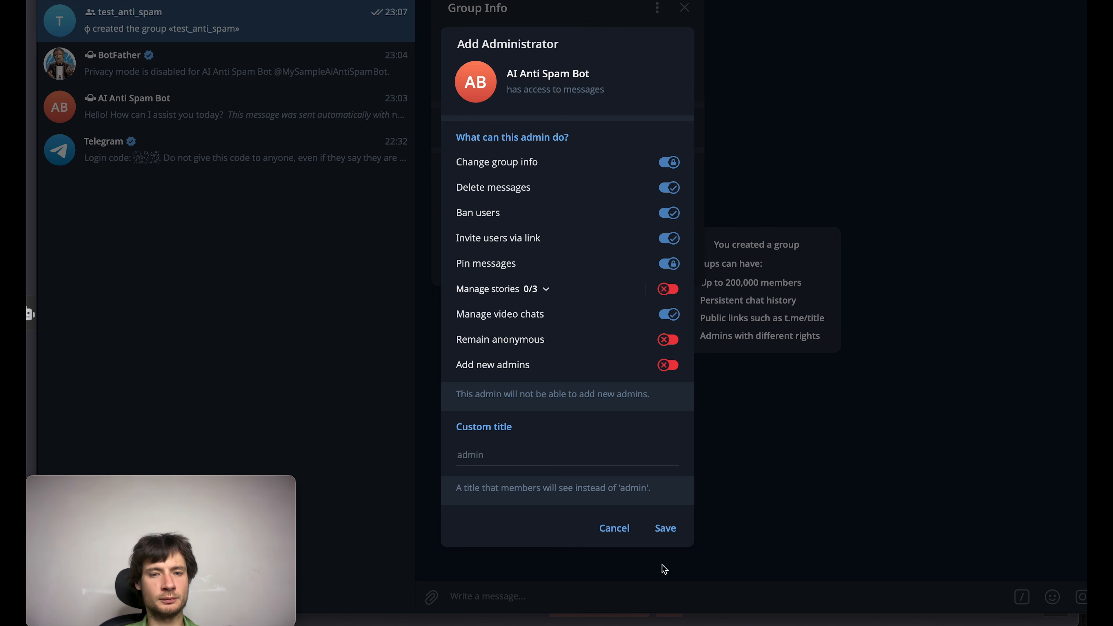
left_click(664, 529)
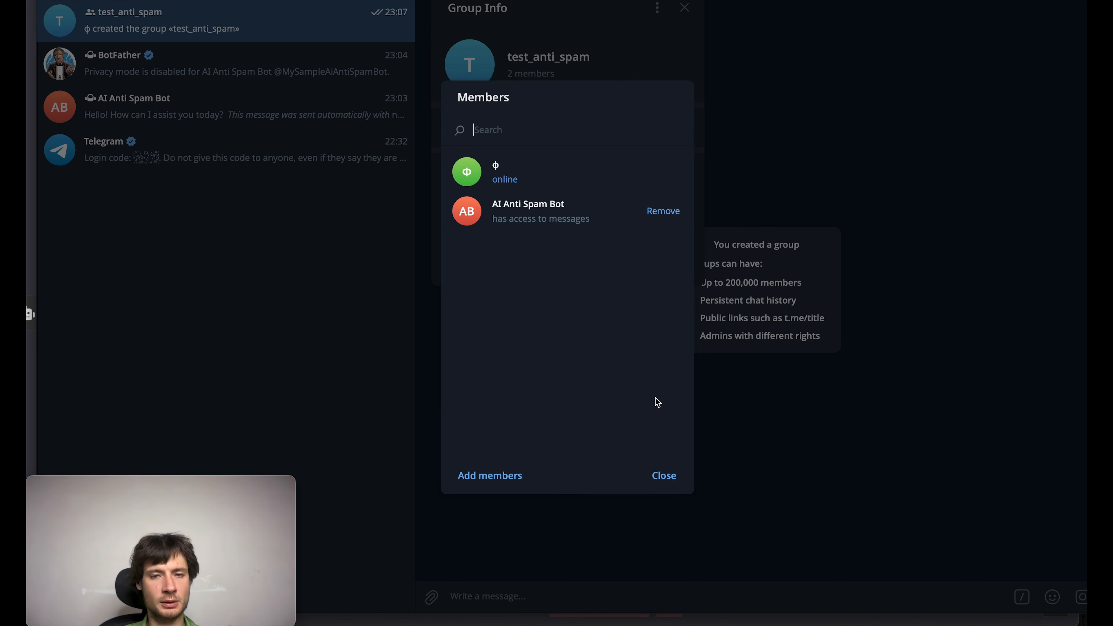
left_click(662, 477)
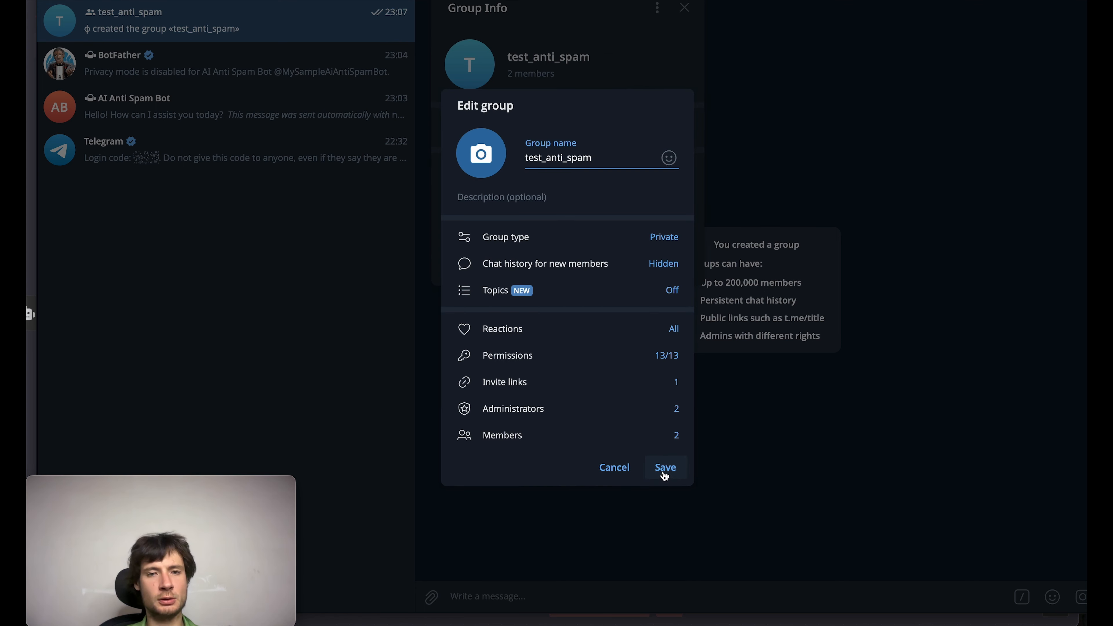
left_click(662, 481)
left_click(683, 416)
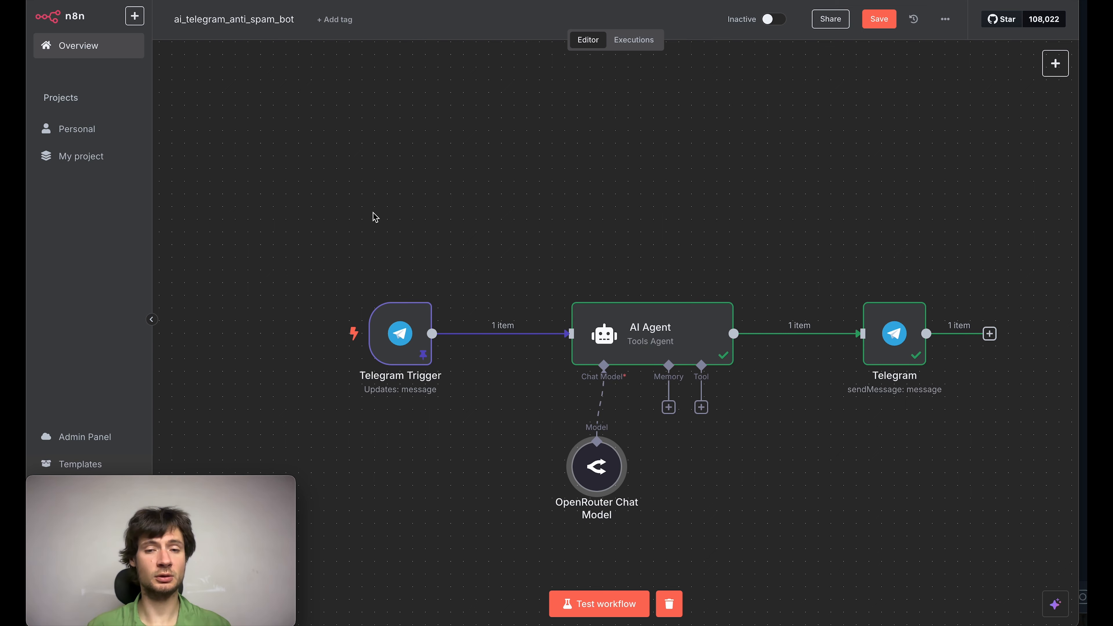
Step: In n8n, turn on Require Specific Output Format in the AI Agent node and add the System Message option
double_click(650, 320)
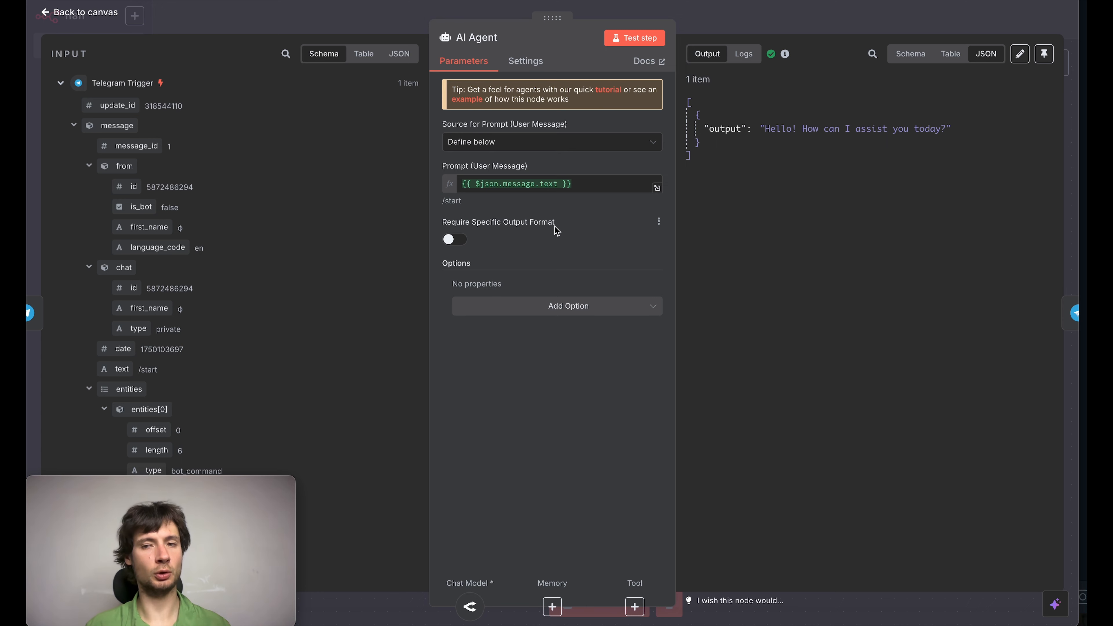
left_click(455, 240)
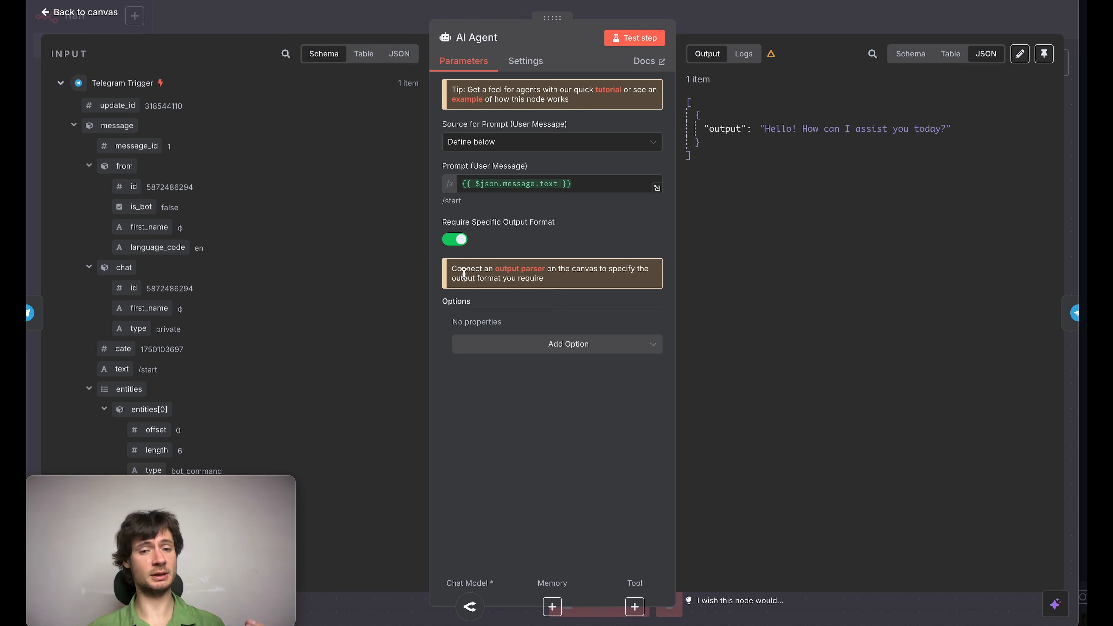
left_click(536, 350)
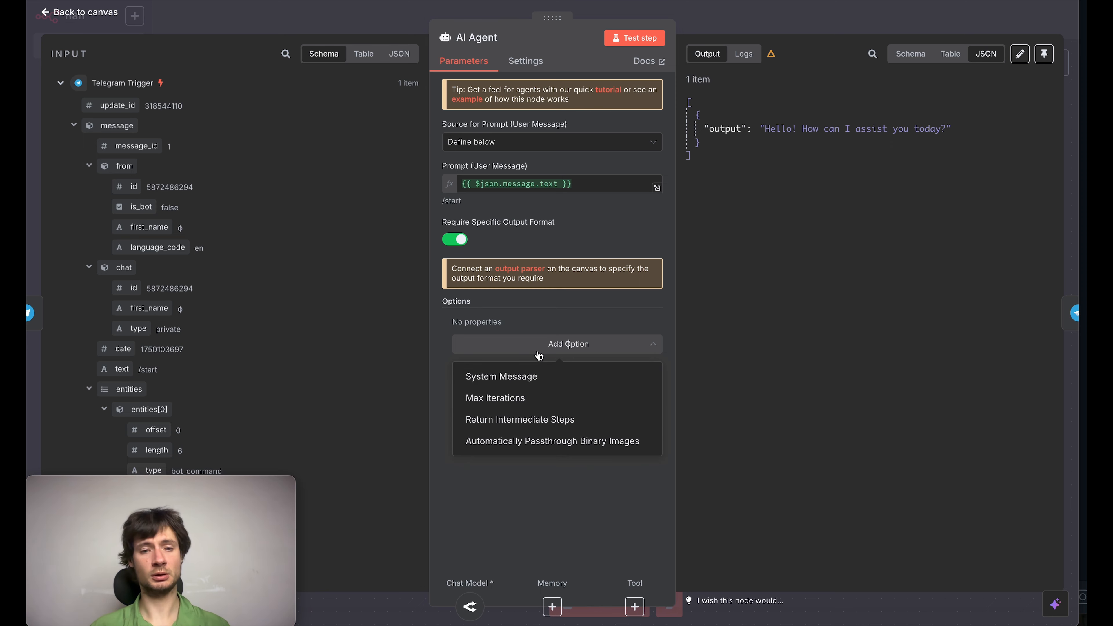
left_click(531, 373)
Step: Replace the default system message with "You are smart anti spam bot. You have to decide is a message spam or not."
key("ctrl+a")
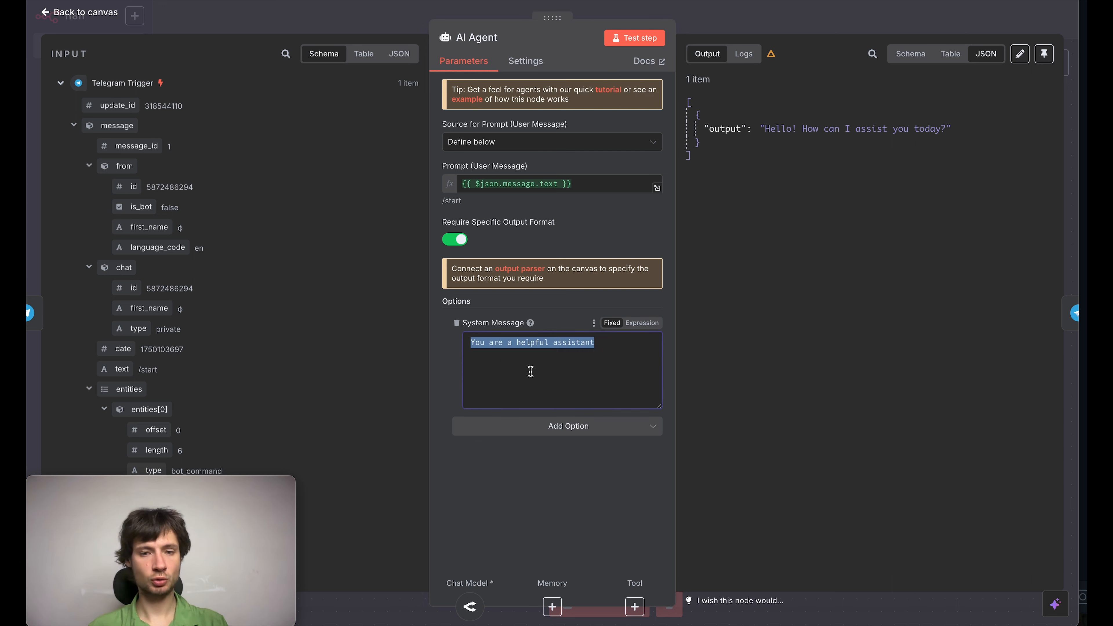
type("You a")
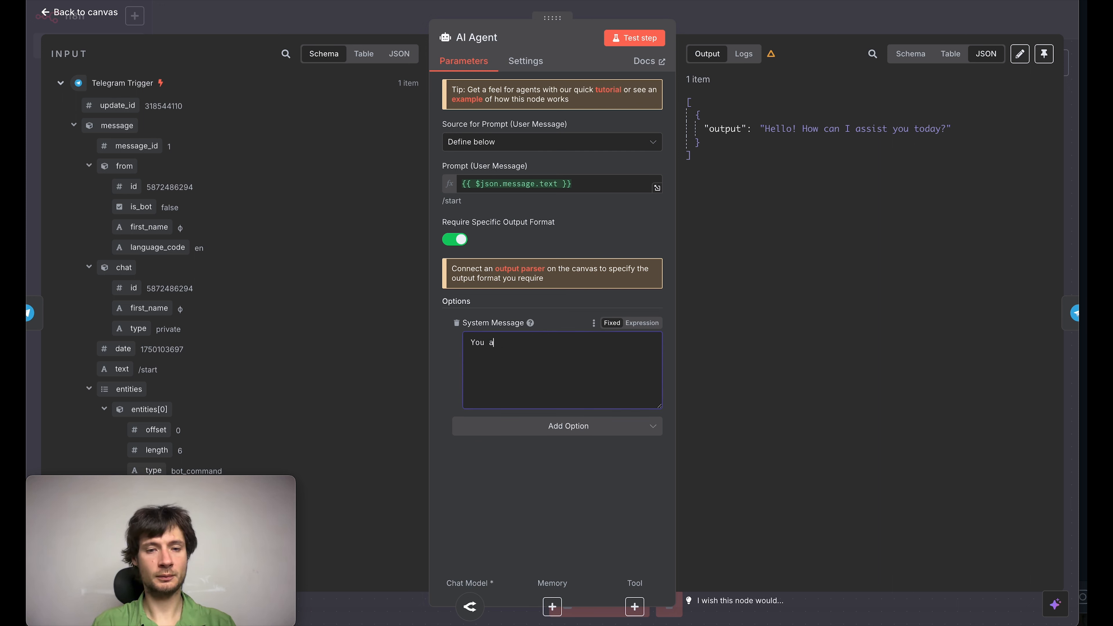
type("re s")
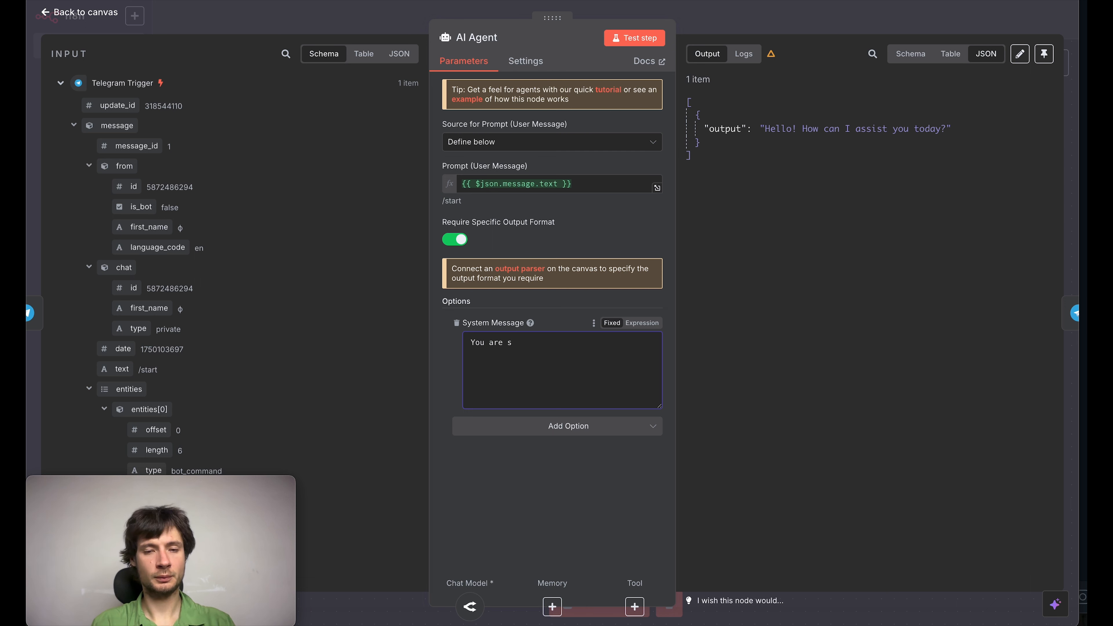
type("mart anti ")
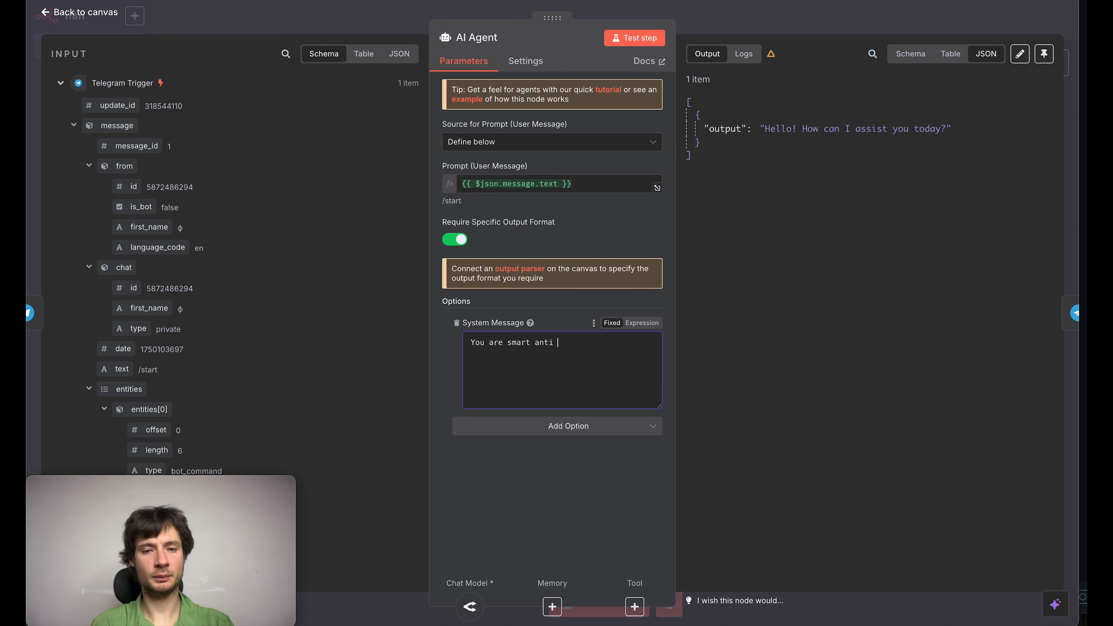
type("spam bot.")
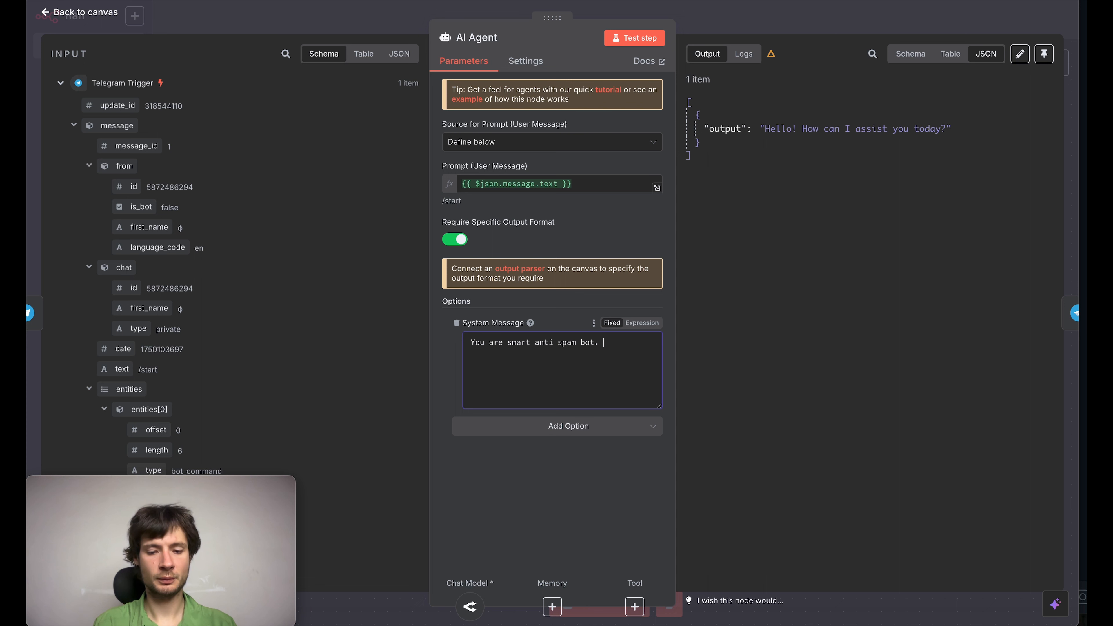
type(" You have to")
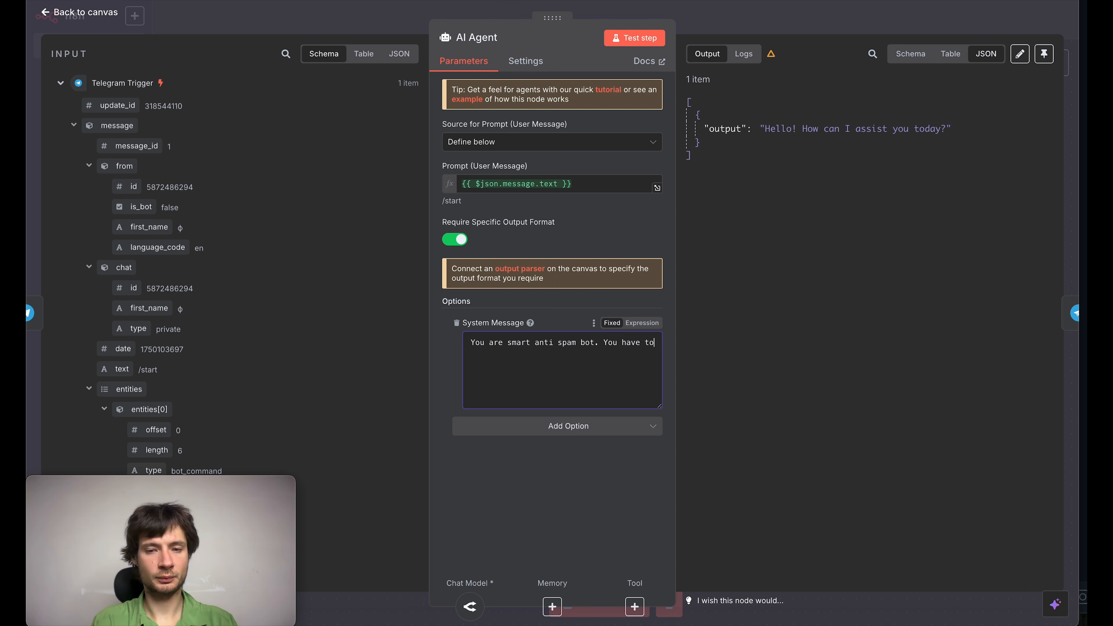
type(" des")
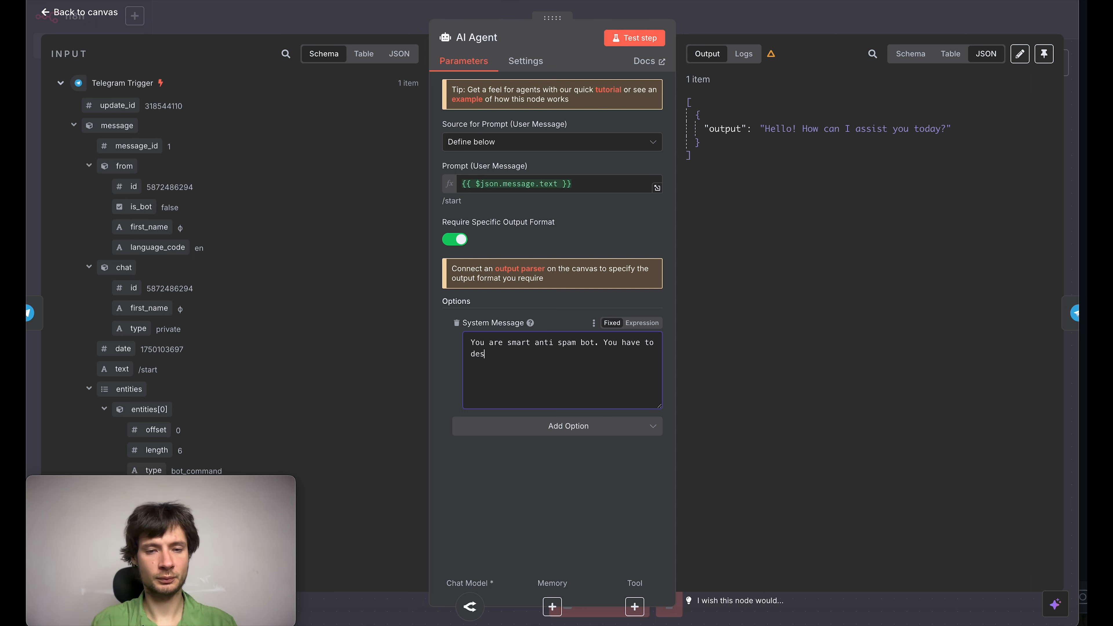
key("BackSpace")
type("cide is a")
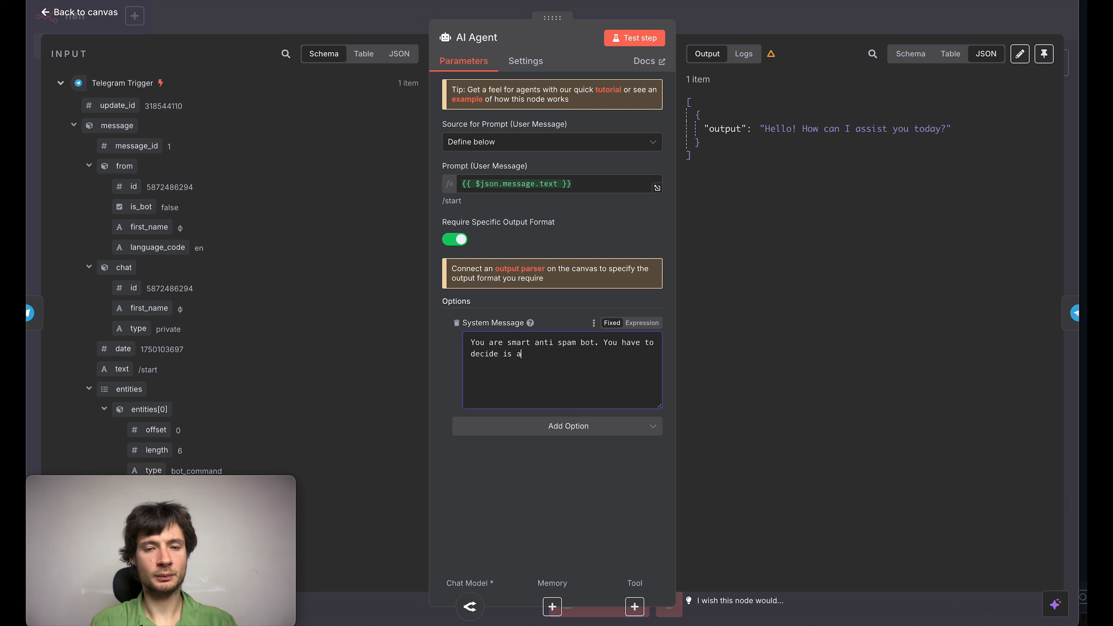
type(" message spam o")
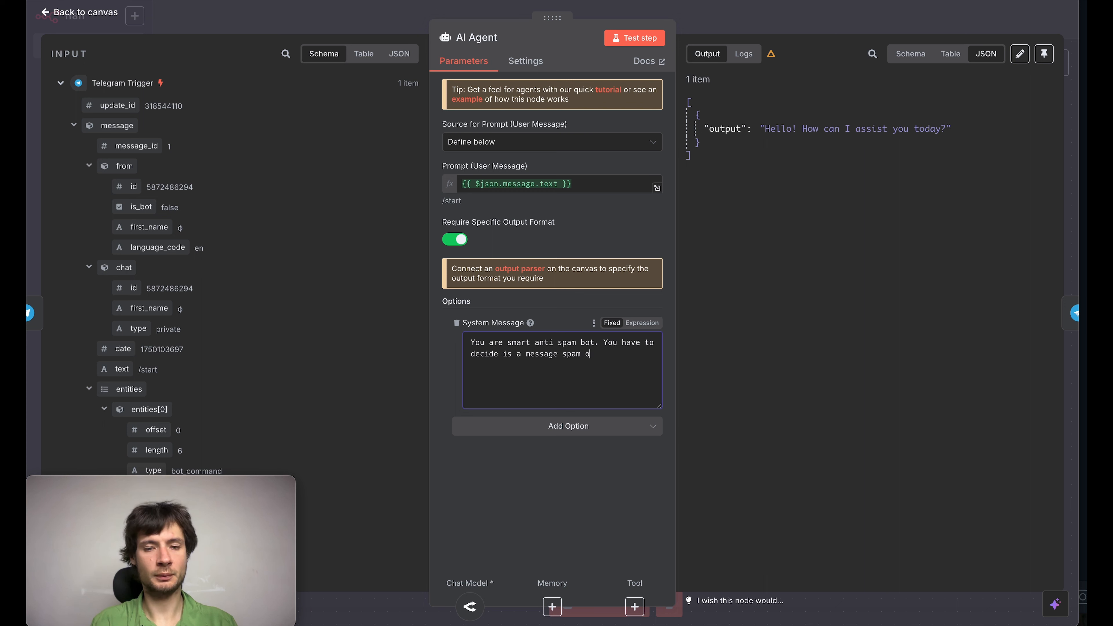
type("r not. R")
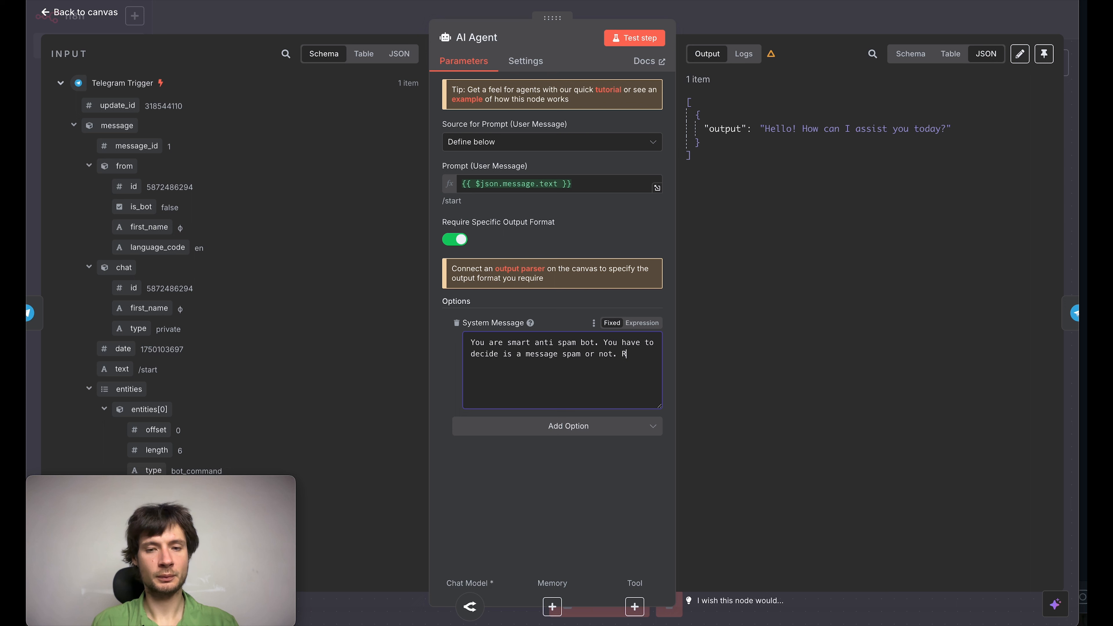
type("eturn o")
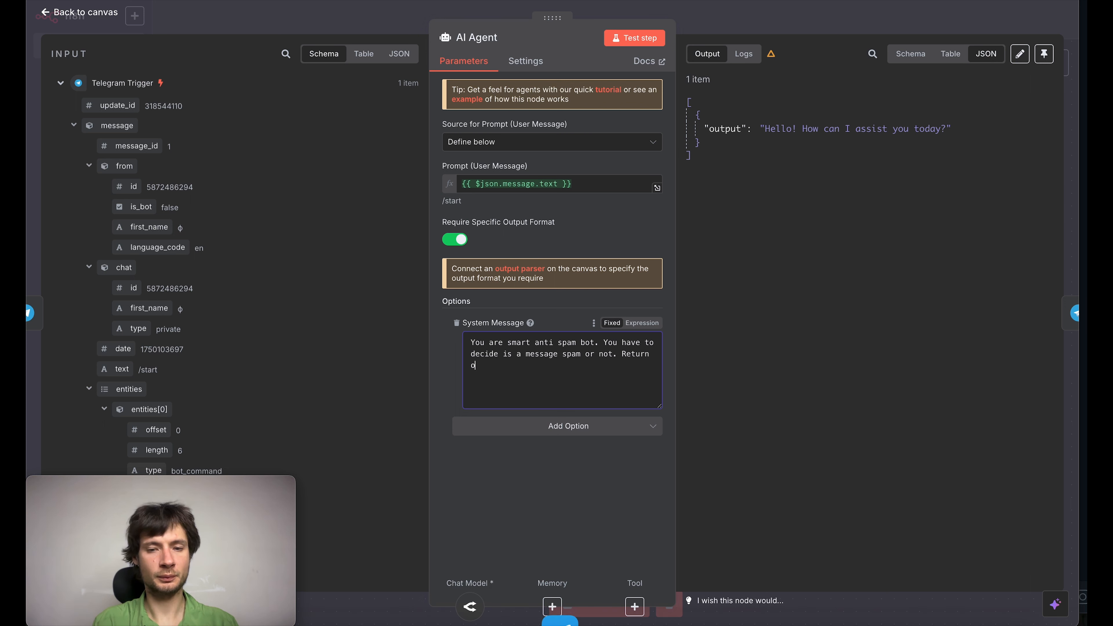
type("nly true or")
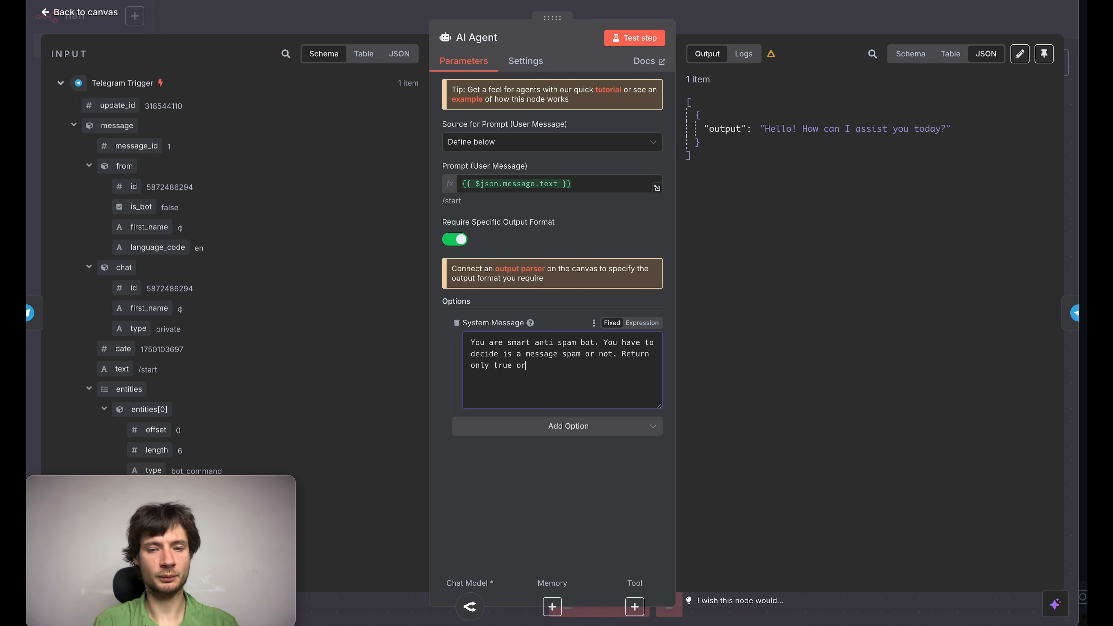
type(" false. F")
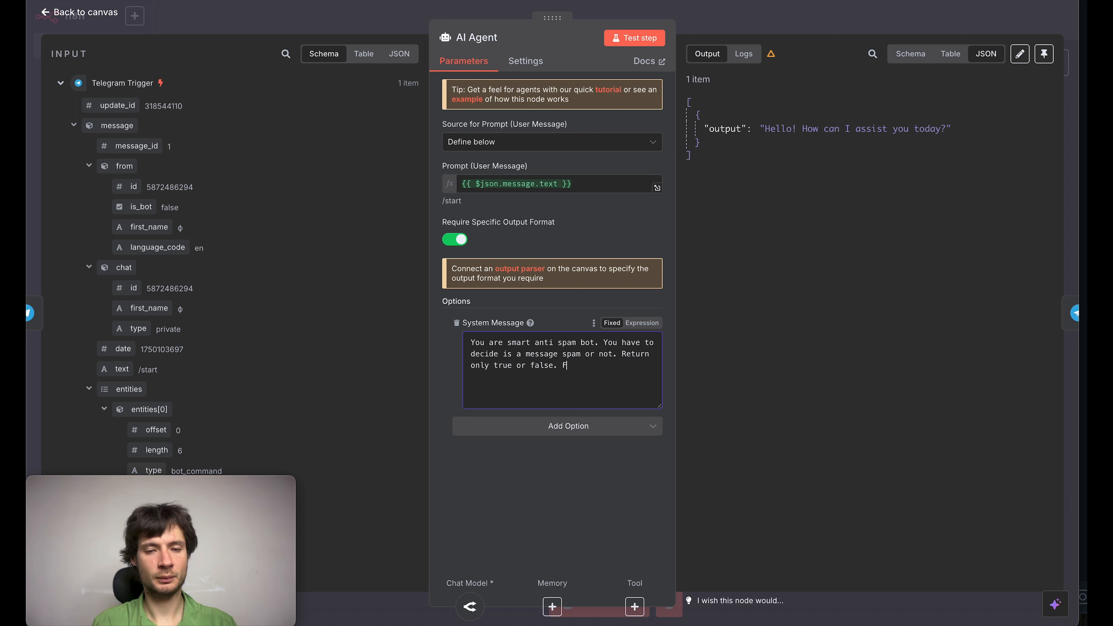
type("or example:")
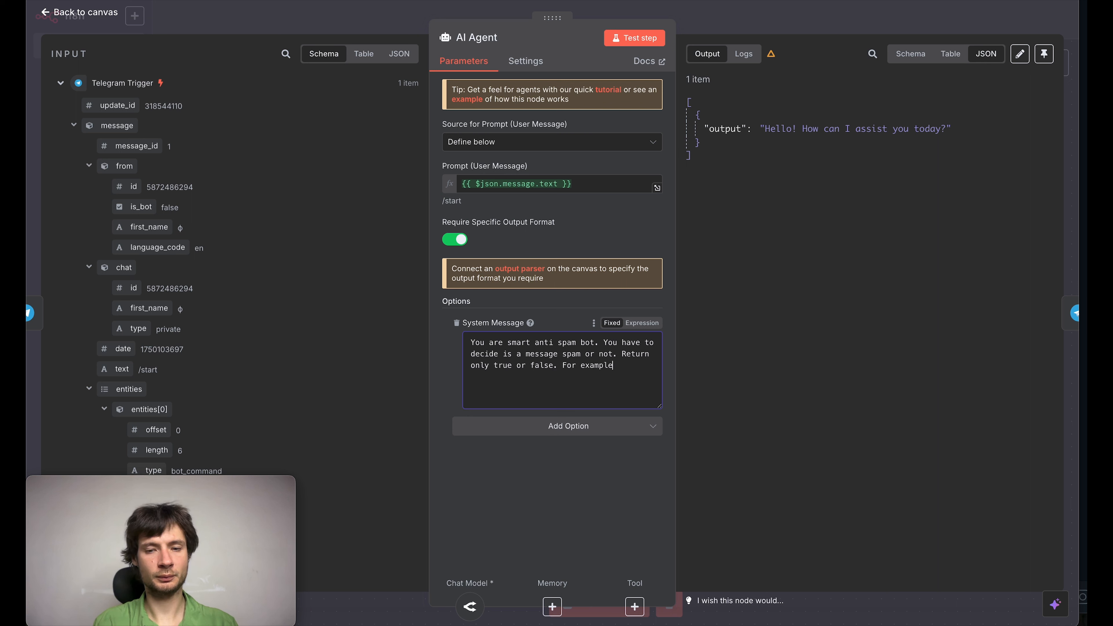
Step: Append "Return only true or false. For example:" to the system message, followed by {"spam": true} after a blank line
key("Return")
key("Return")
type("{'")
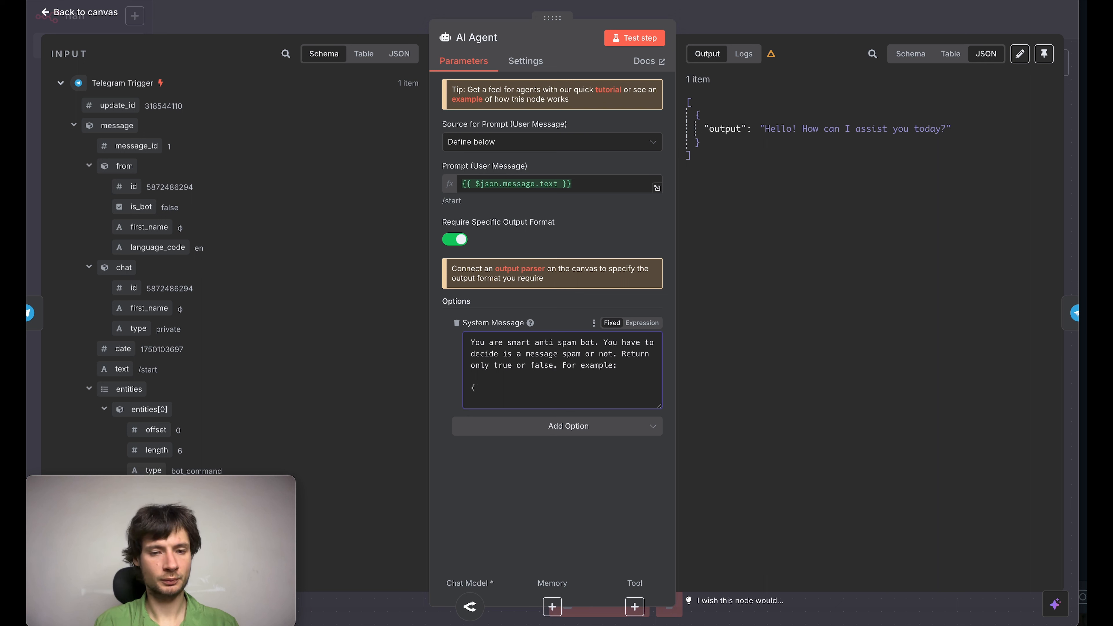
Step: Attach a Structured Output Parser to the AI Agent and set its schema type to Define Below
left_click(80, 12)
left_click(702, 408)
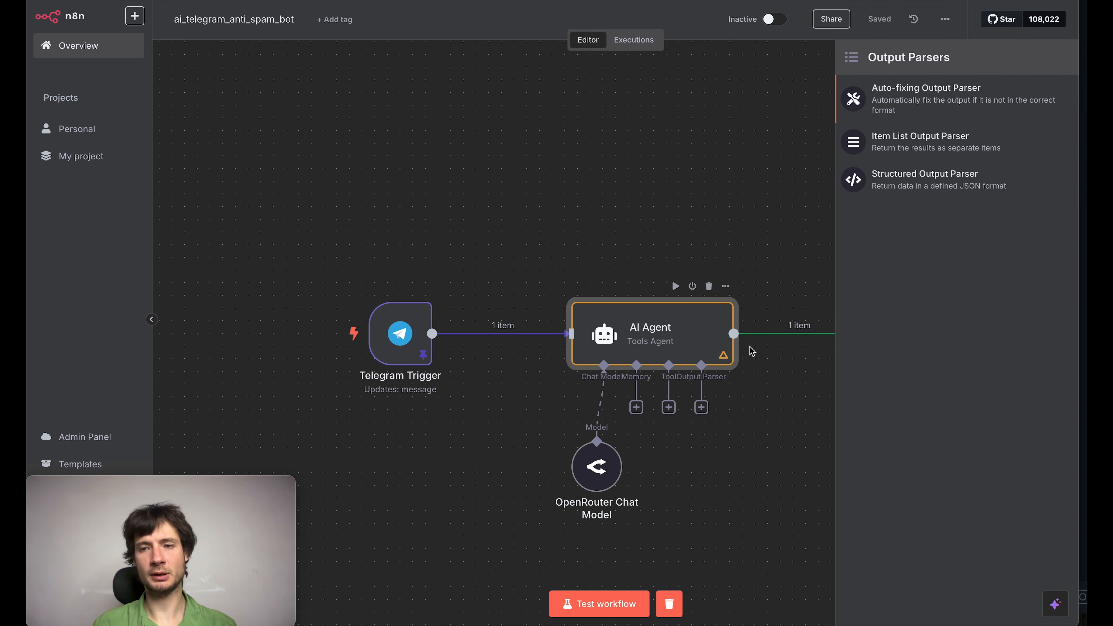
left_click(915, 184)
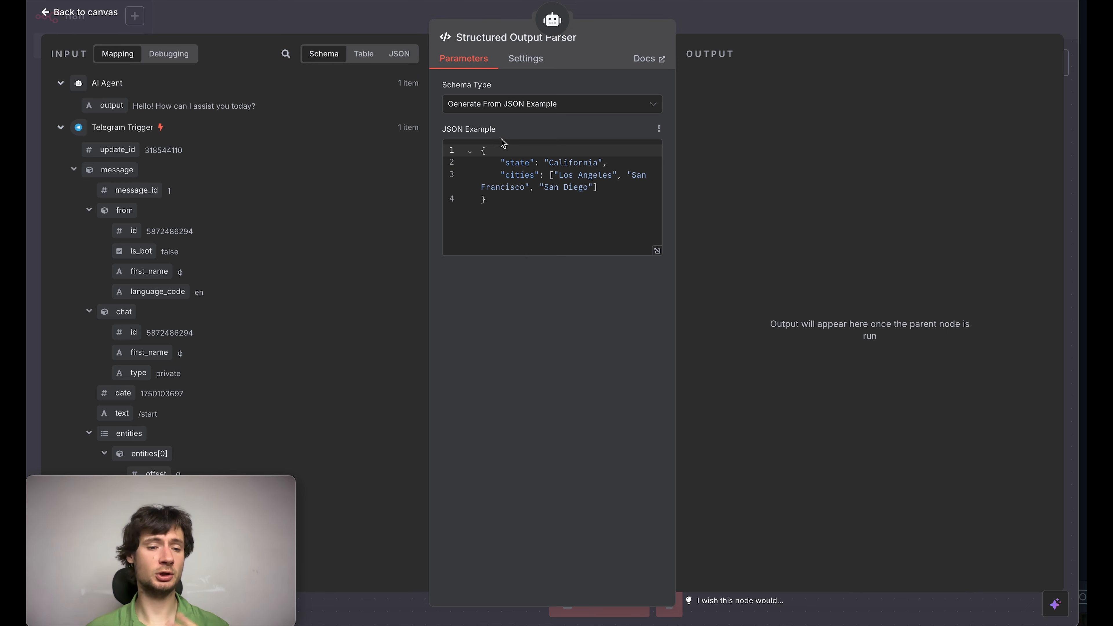
left_click(517, 110)
left_click(516, 165)
Step: Reduce the parser's input schema to a single property named spam of type boolean, and save the workflow
left_click_drag(520, 224, 575, 283)
key("BackSpace")
key("BackSpace")
key("BackSpace")
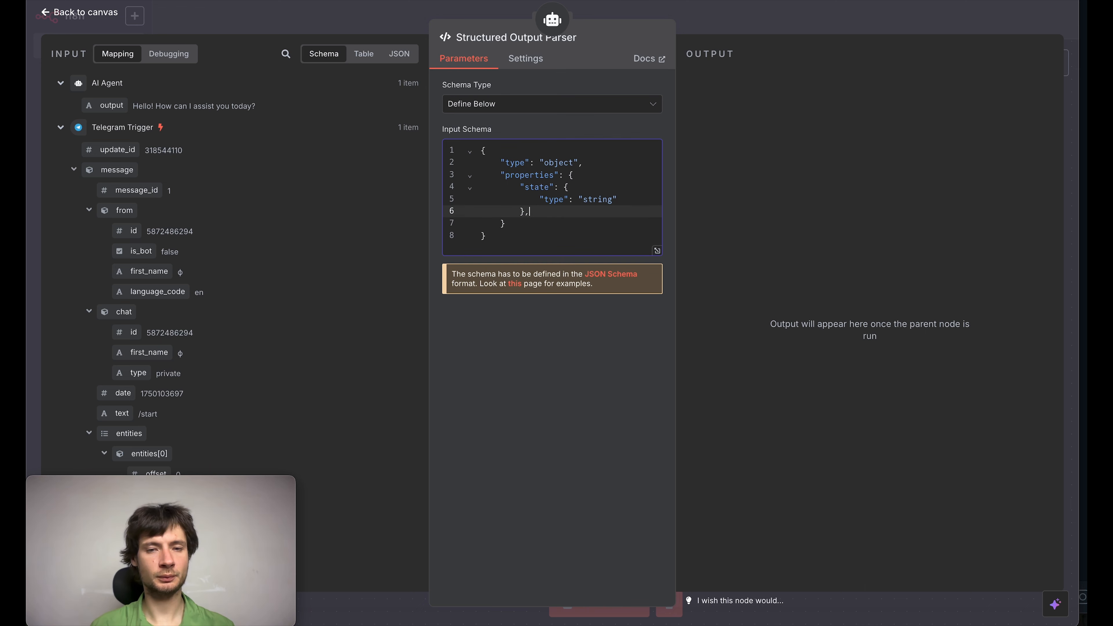
double_click(533, 186)
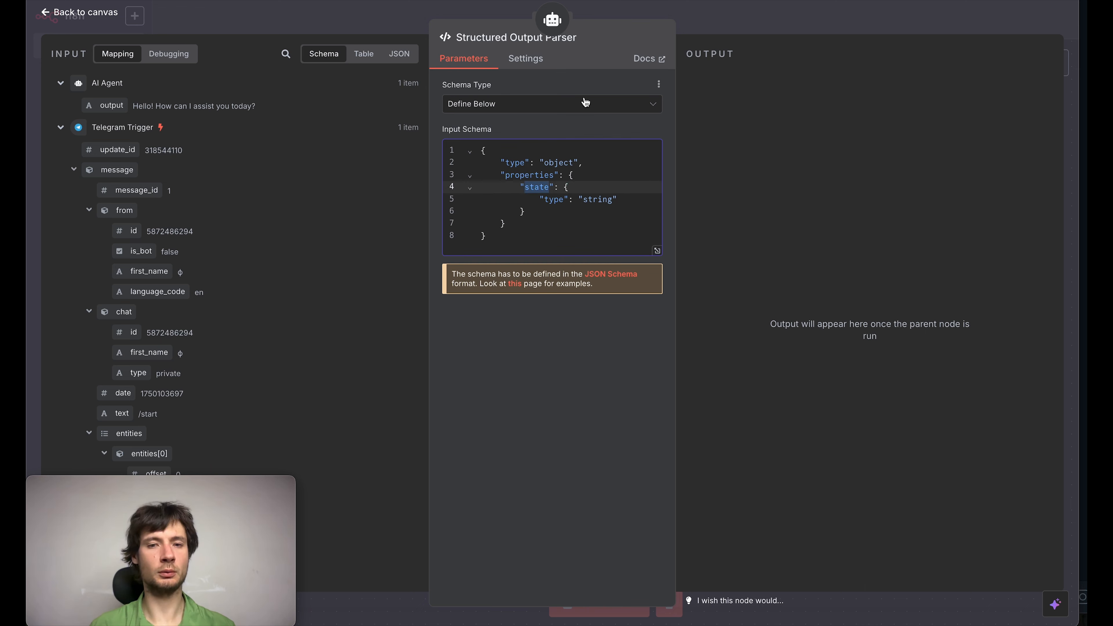
type("spam")
double_click(598, 199)
type("boolean")
left_click(736, 18)
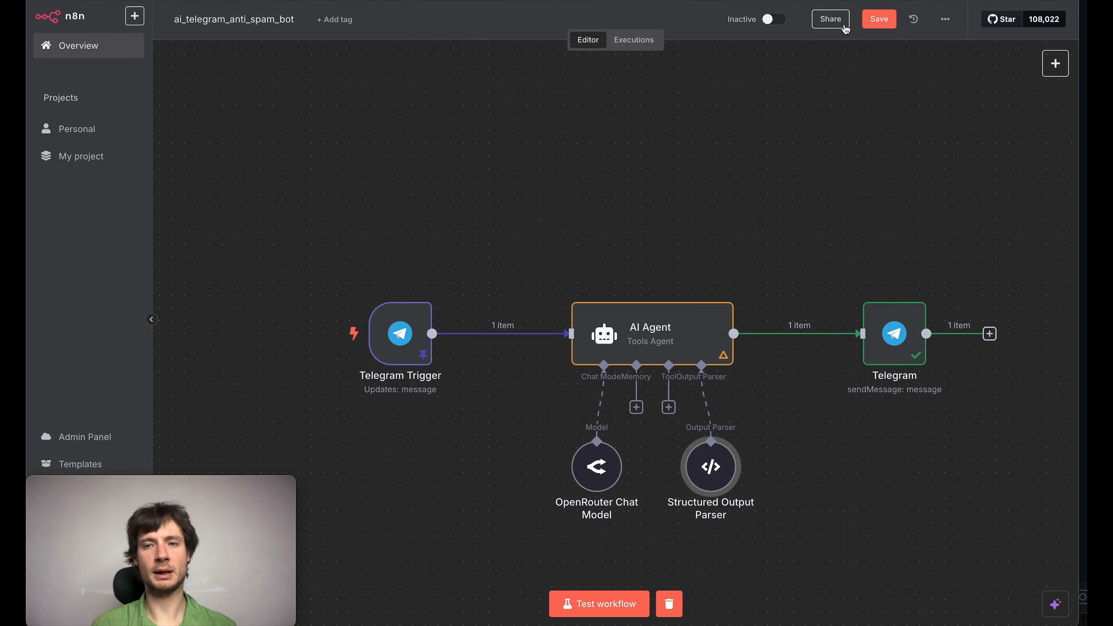
left_click(875, 19)
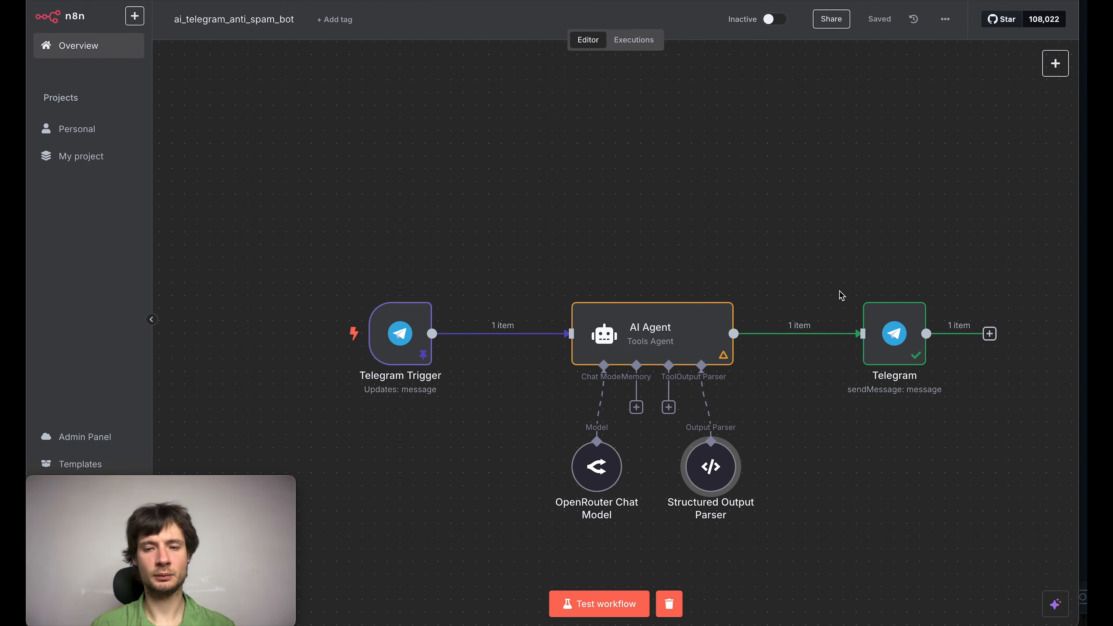
Step: Delete the connection between the AI Agent and the Telegram node, move the Telegram node clear of the flow, and save the workflow
mouse_move(816, 338)
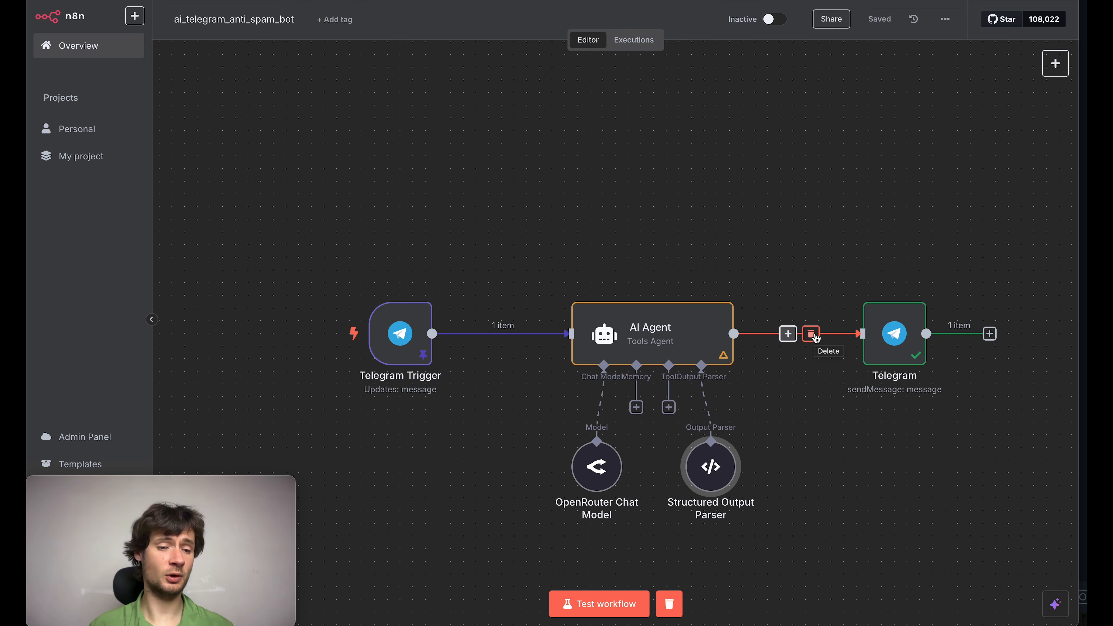
left_click(812, 335)
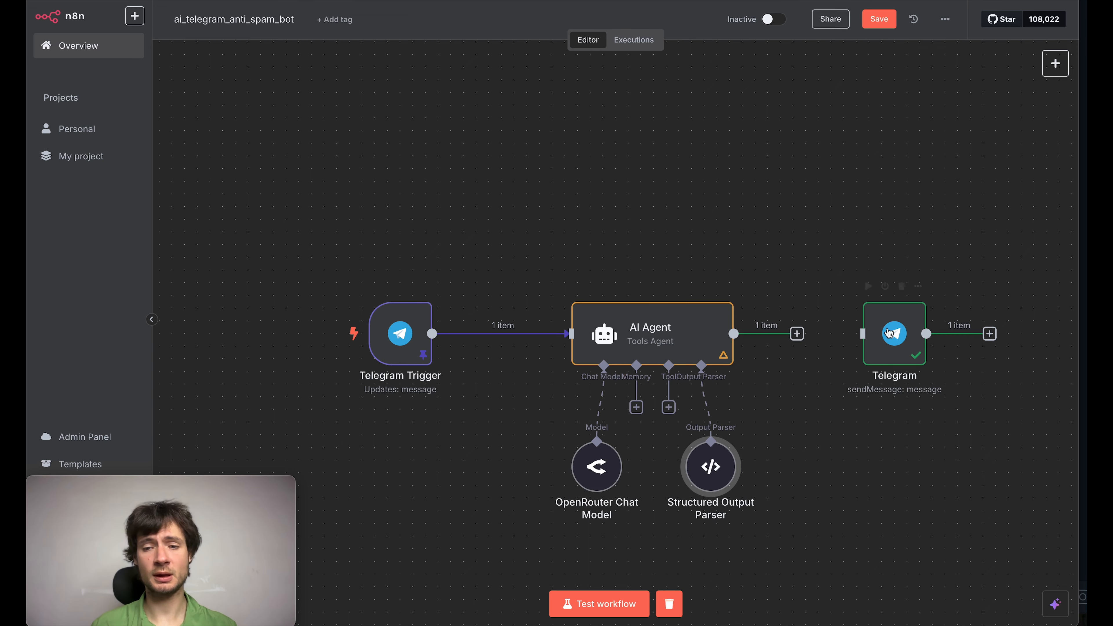
left_click_drag(894, 333, 946, 143)
left_click(870, 15)
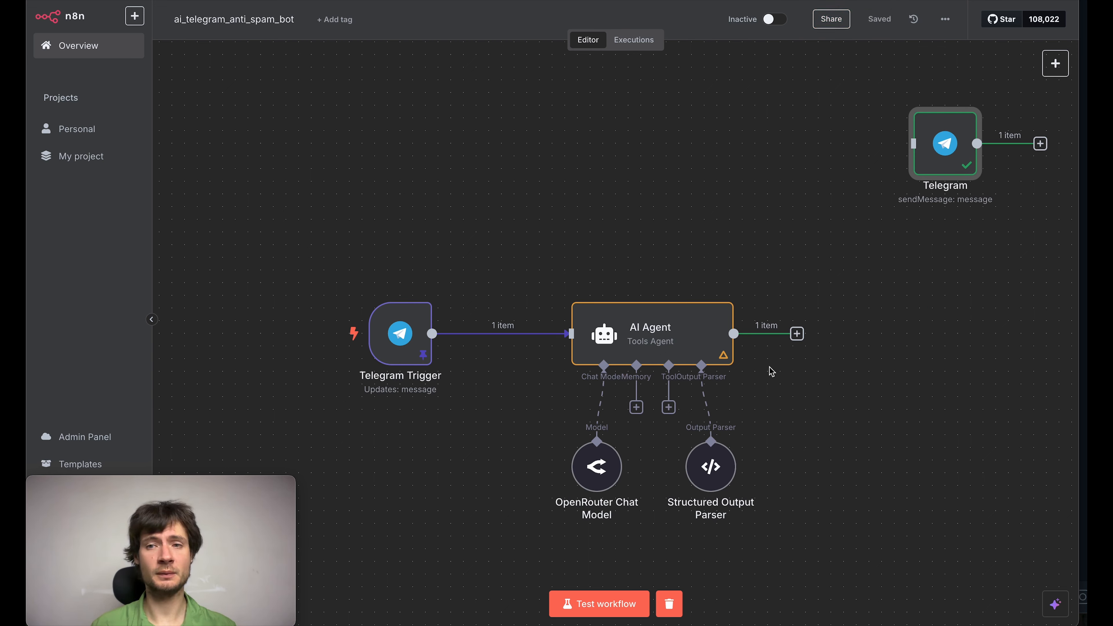
Step: Test the workflow and open the AI Agent node to check its structured output
left_click(599, 603)
double_click(695, 341)
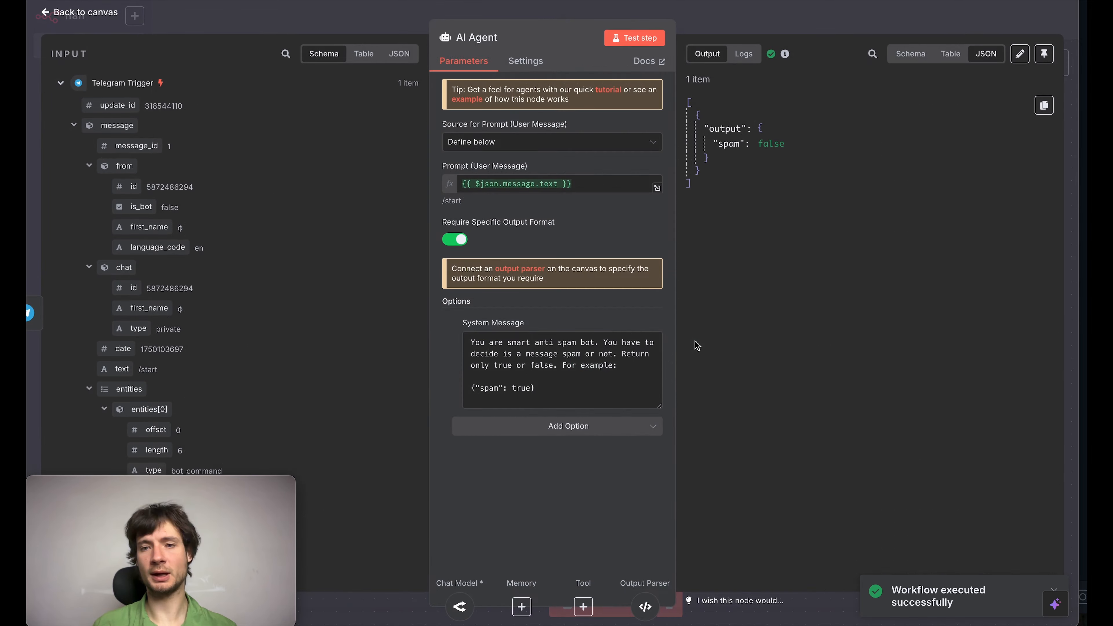
Step: Replace the Telegram Trigger's pinned message text with "By crypto! You will be millioner! Write me a message!" and save the edited output
left_click_drag(724, 143, 810, 146)
left_click(815, 22)
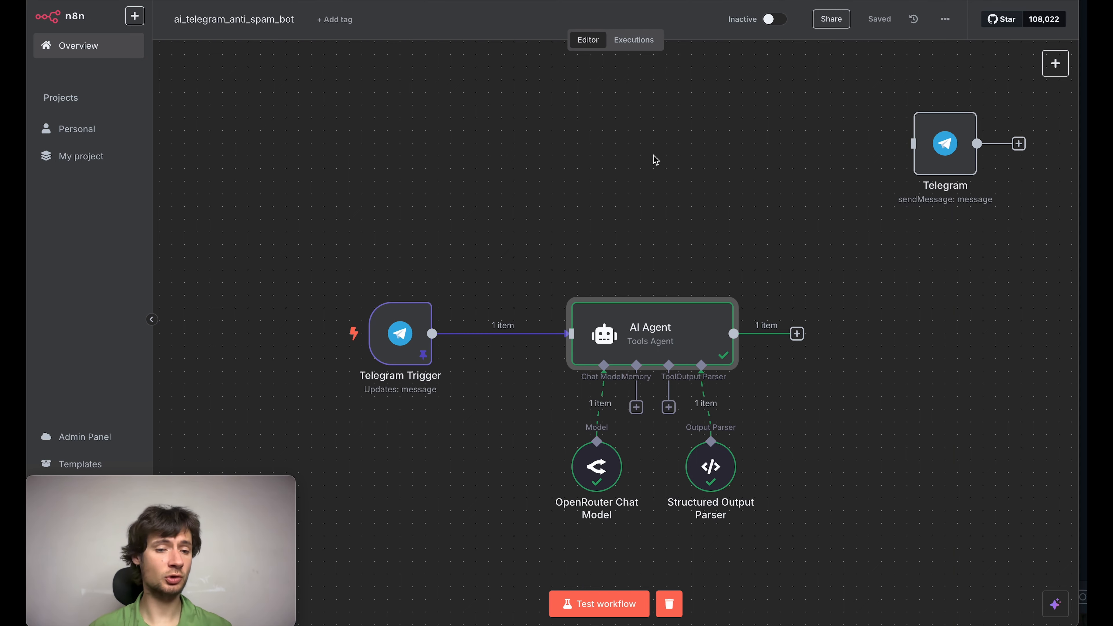
double_click(399, 334)
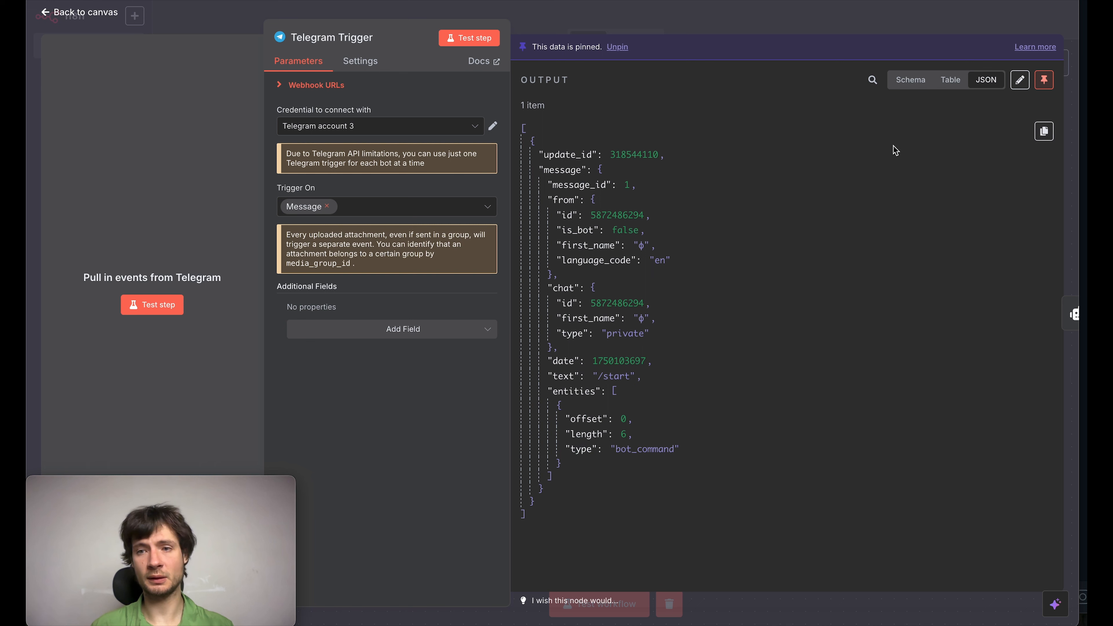
left_click(1020, 79)
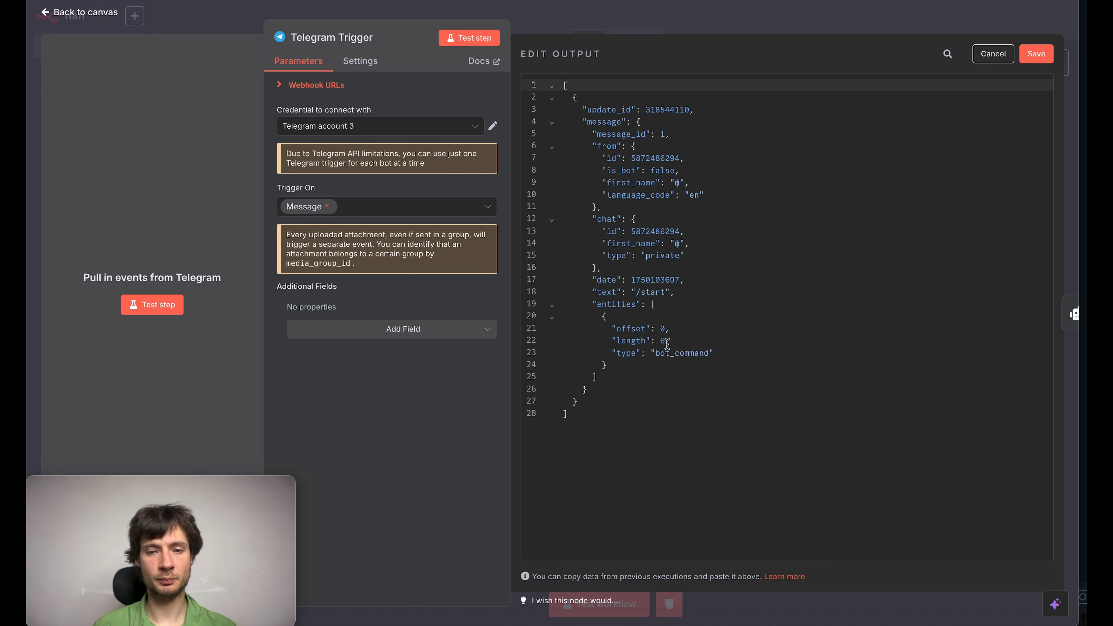
double_click(650, 288)
key("BackSpace")
key("BackSpace")
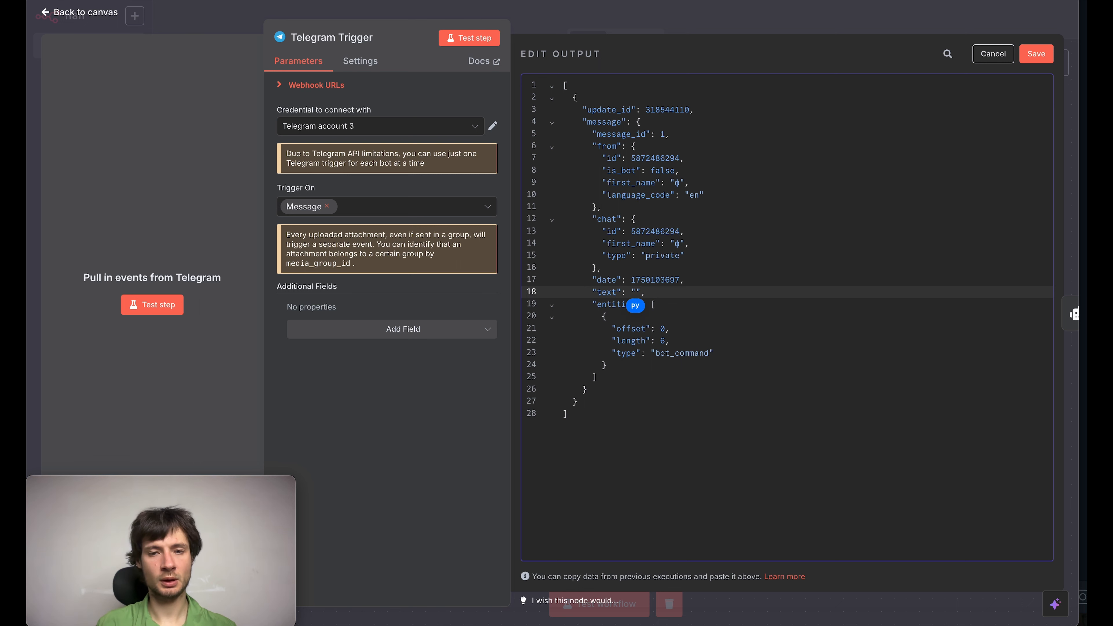
type("К")
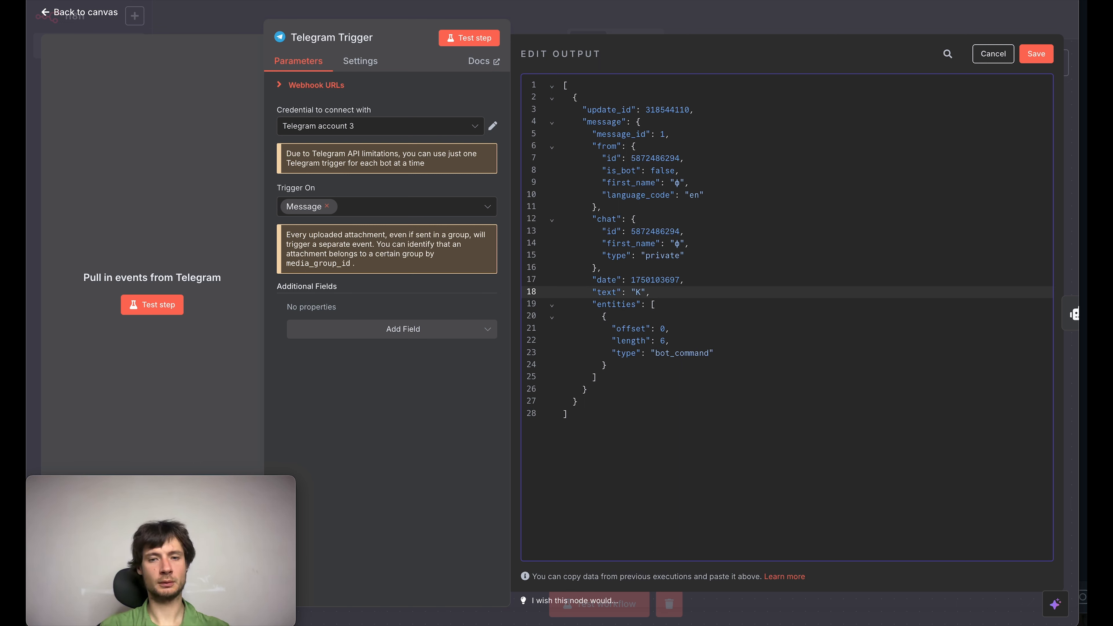
type("By ")
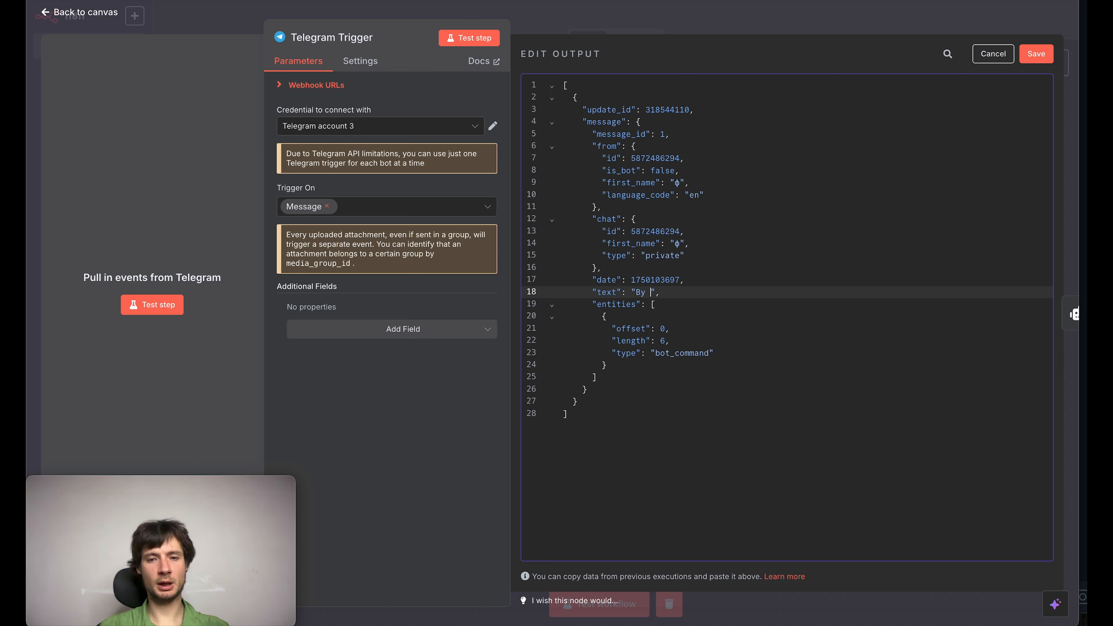
type("crypto! You will be mil")
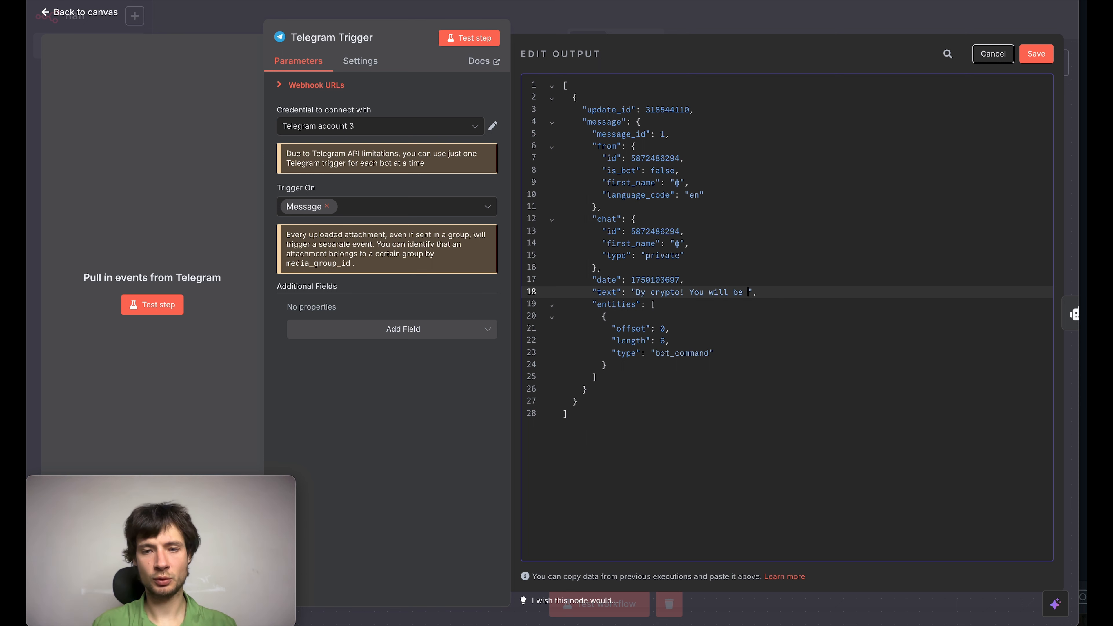
type("lioner")
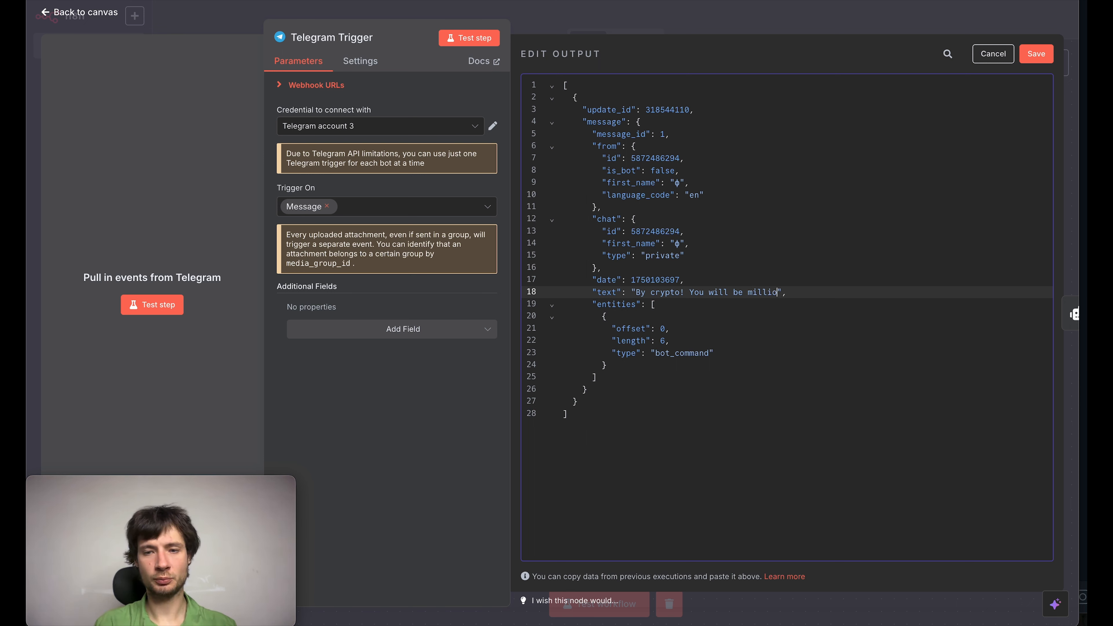
type("!")
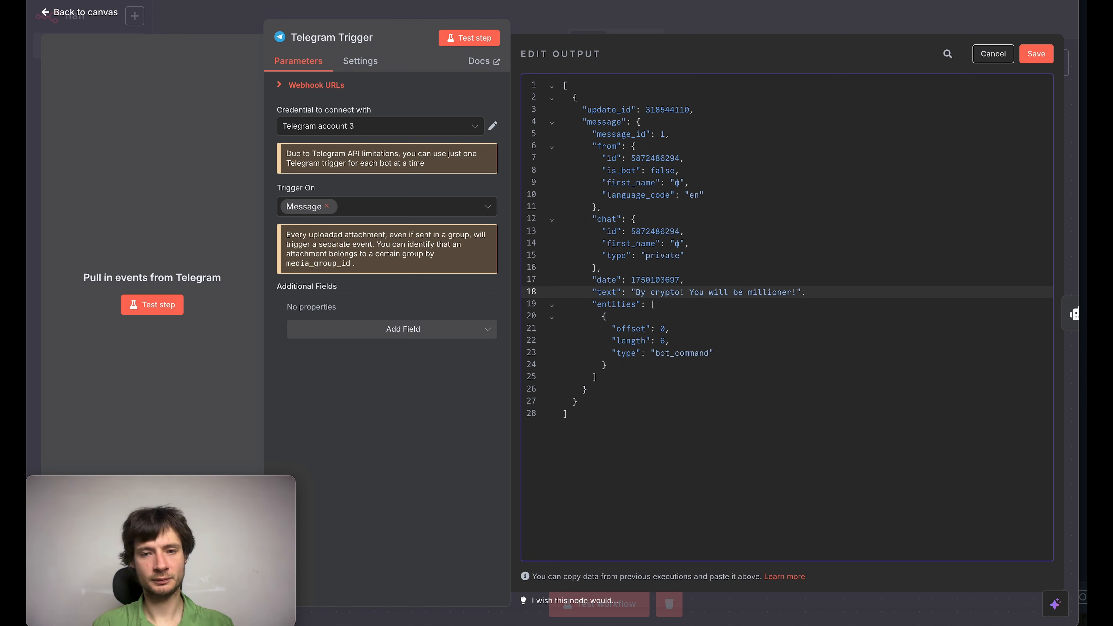
type(" Wr")
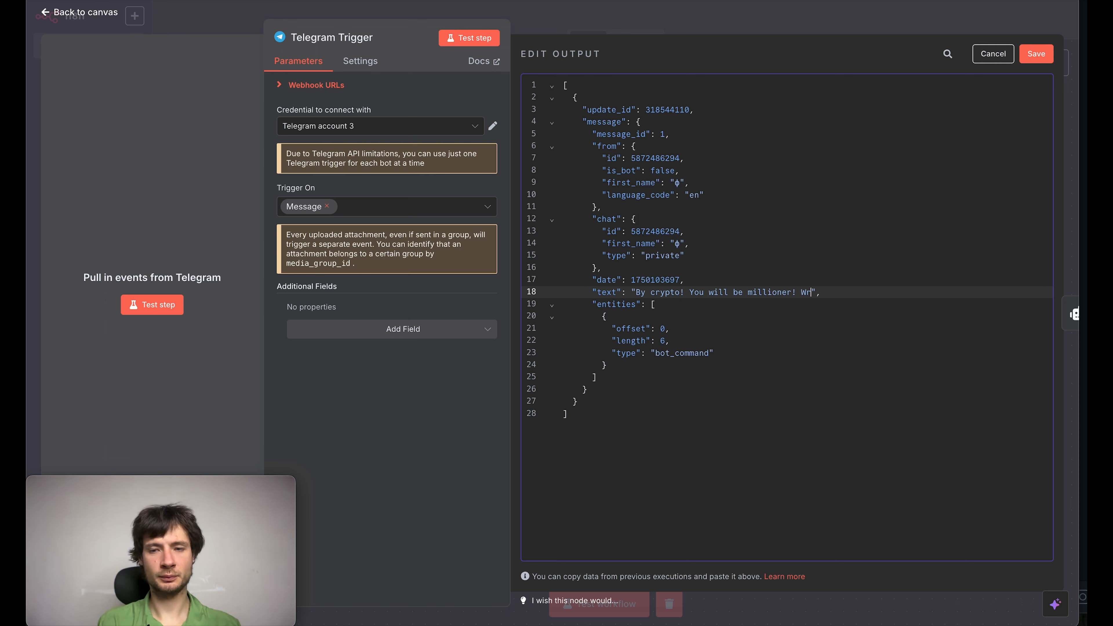
type("ite me a")
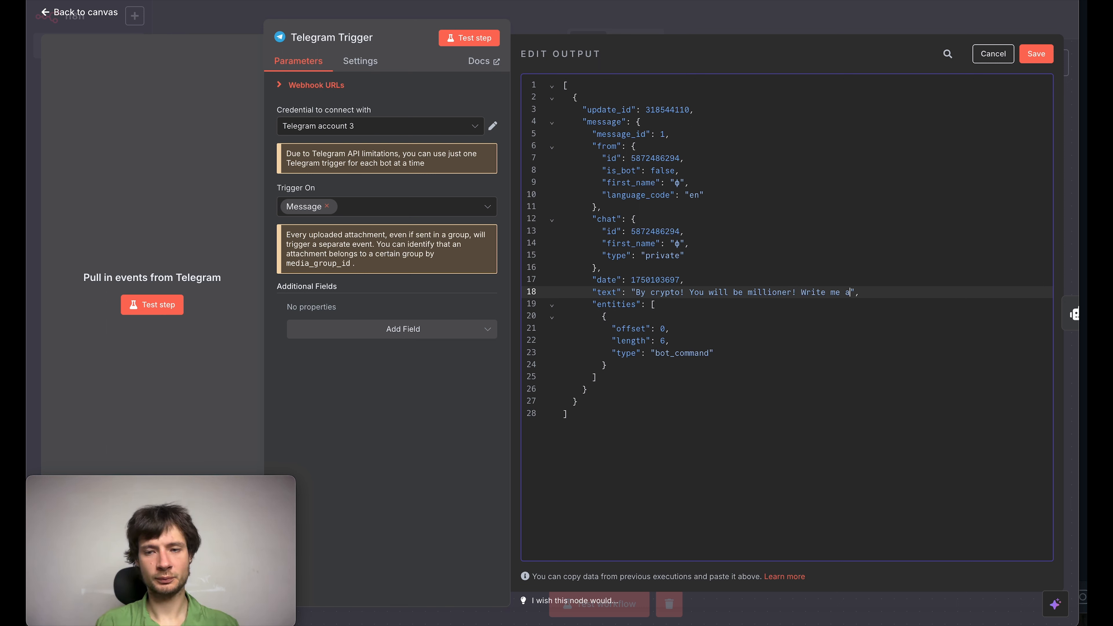
type(" message")
left_click(1036, 54)
Step: Test the workflow with the edited spam message and check the AI Agent's spam output
left_click(80, 12)
left_click(599, 604)
left_click(704, 339)
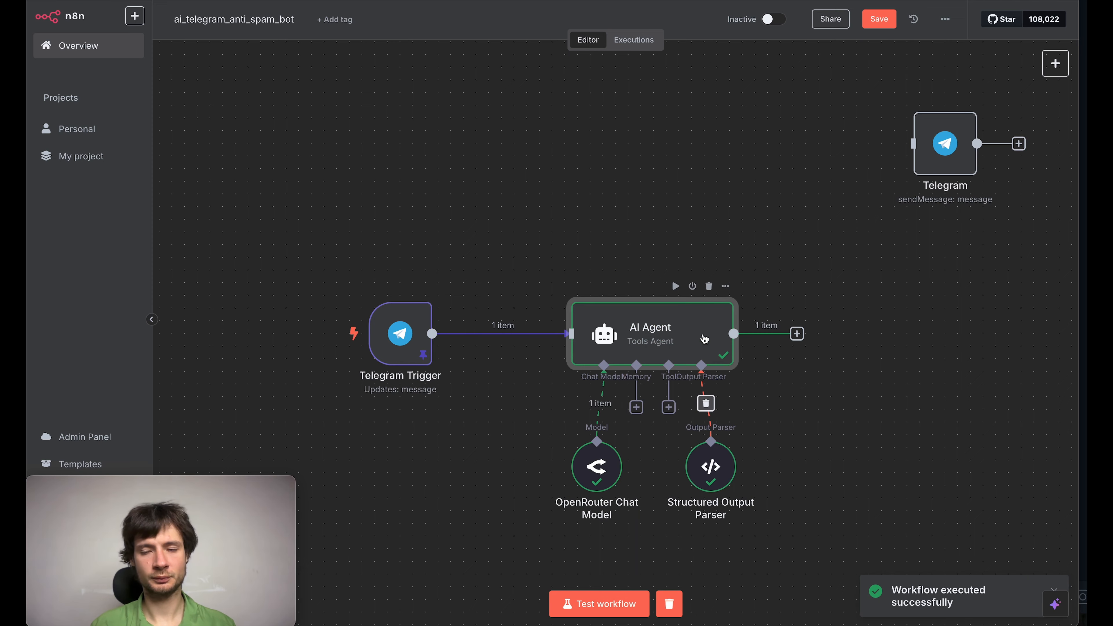
double_click(704, 339)
left_click_drag(739, 144, 808, 149)
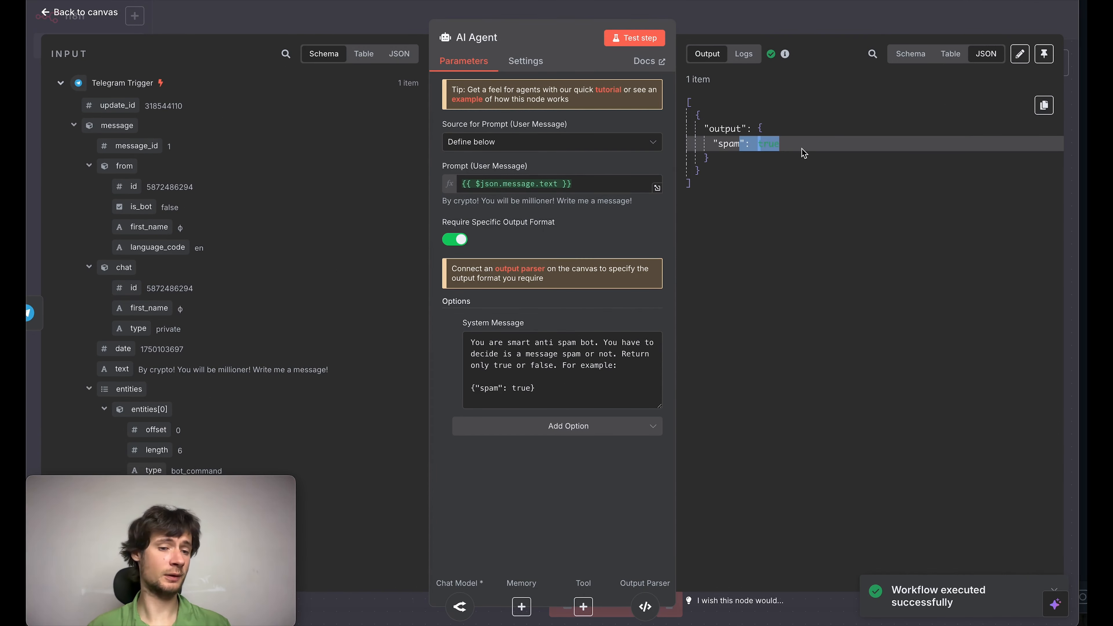
left_click(802, 149)
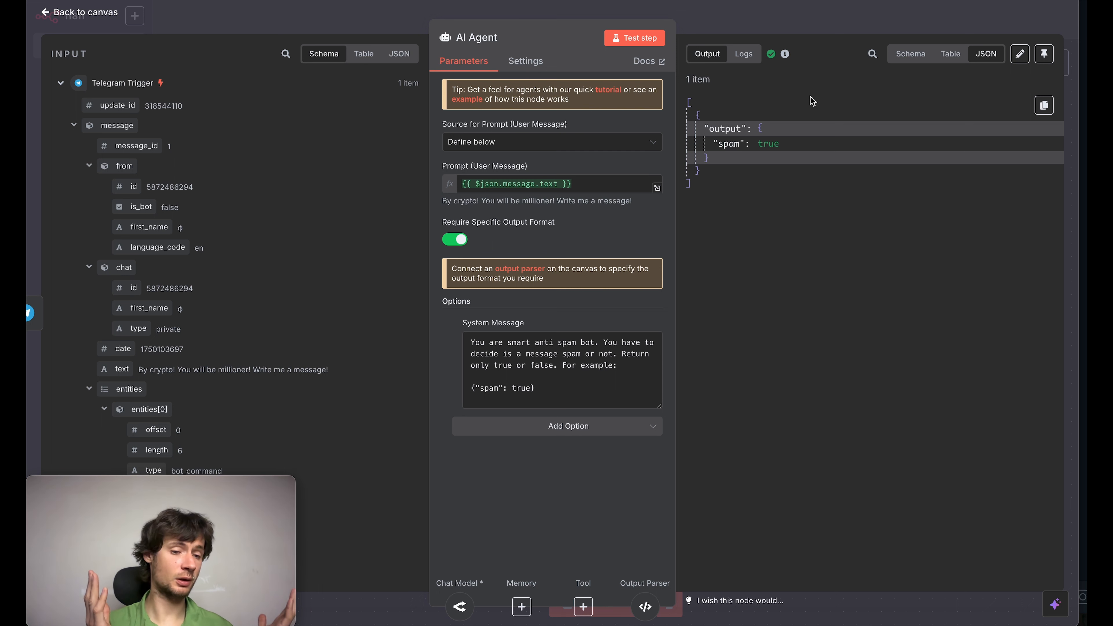
left_click(778, 33)
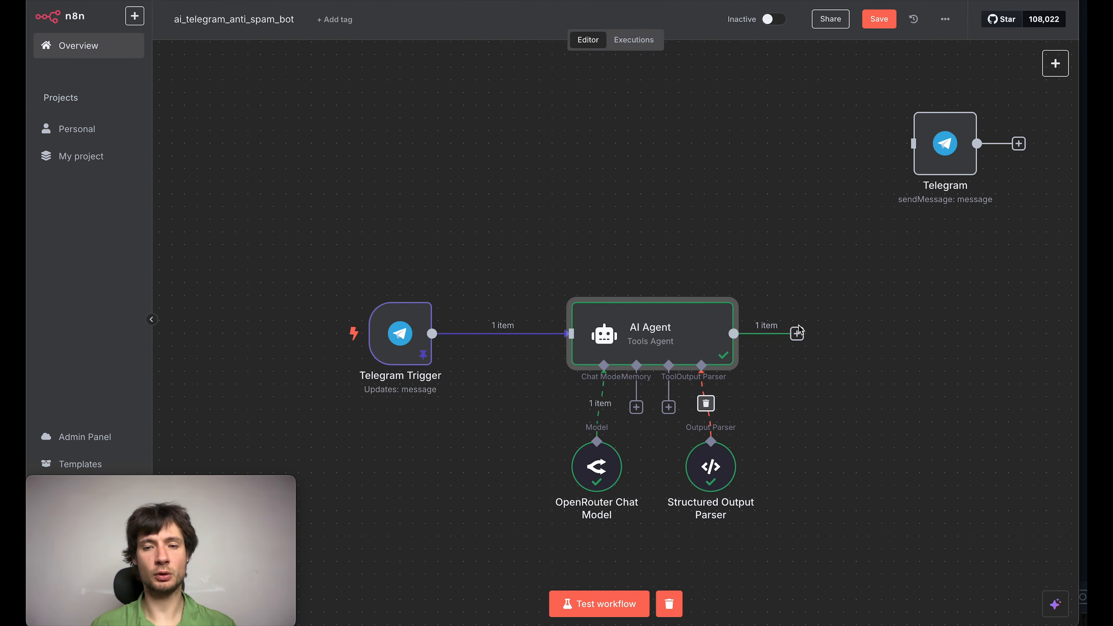
Step: Add an If node after the AI Agent
left_click(797, 334)
type("ша")
key("super+a")
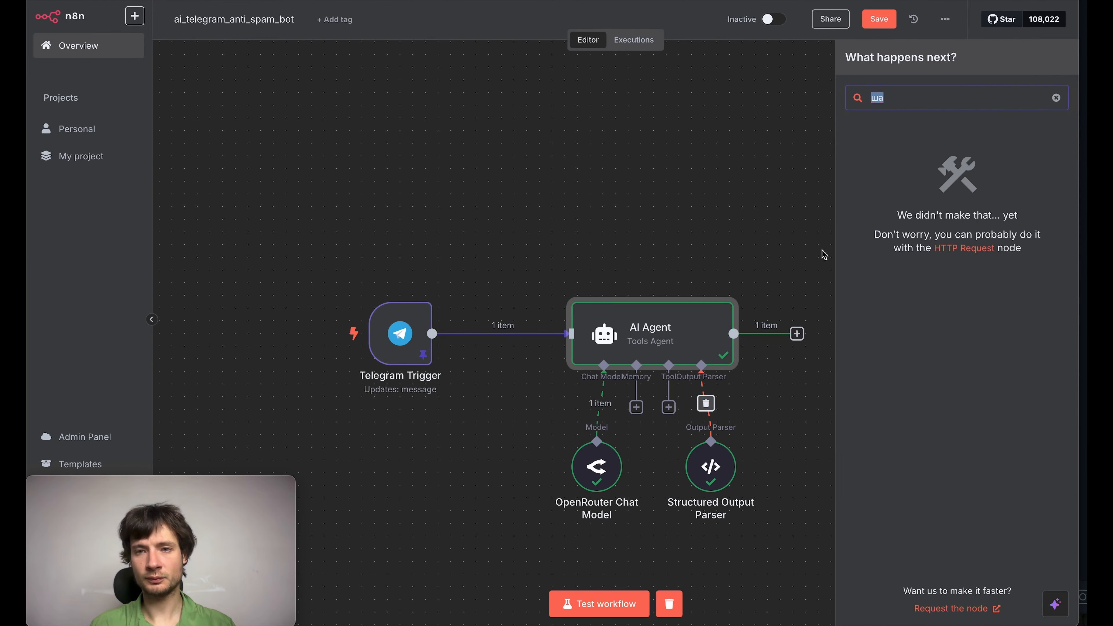
type("if")
left_click(880, 134)
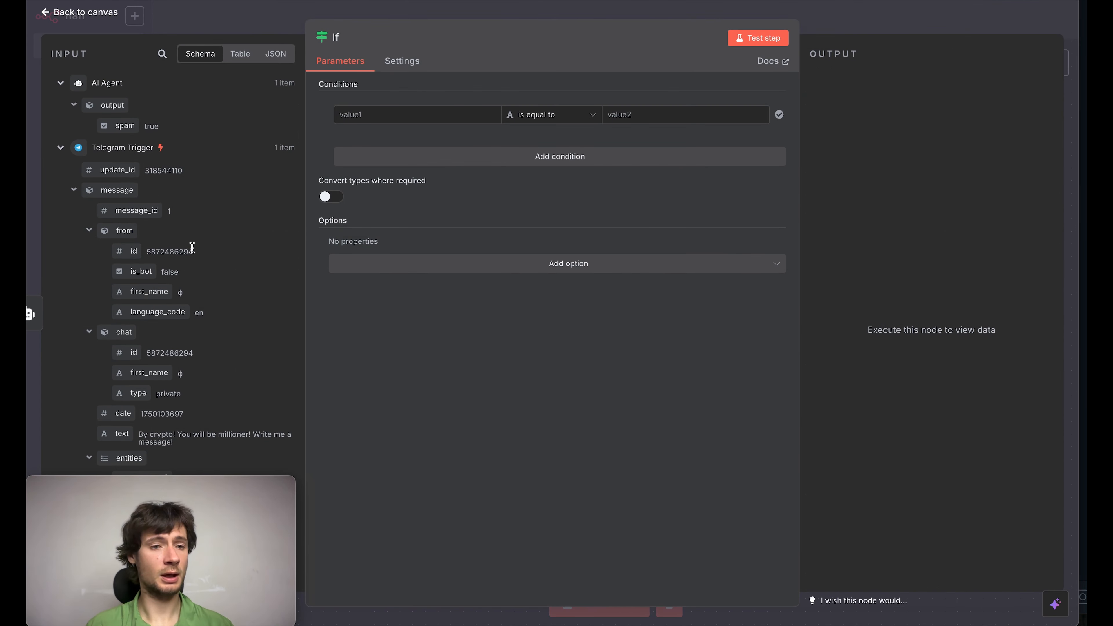
Step: Set the If condition's first value to the AI Agent's output.spam field and open the choice of comparison operators
scroll(212, 210, "down", 1)
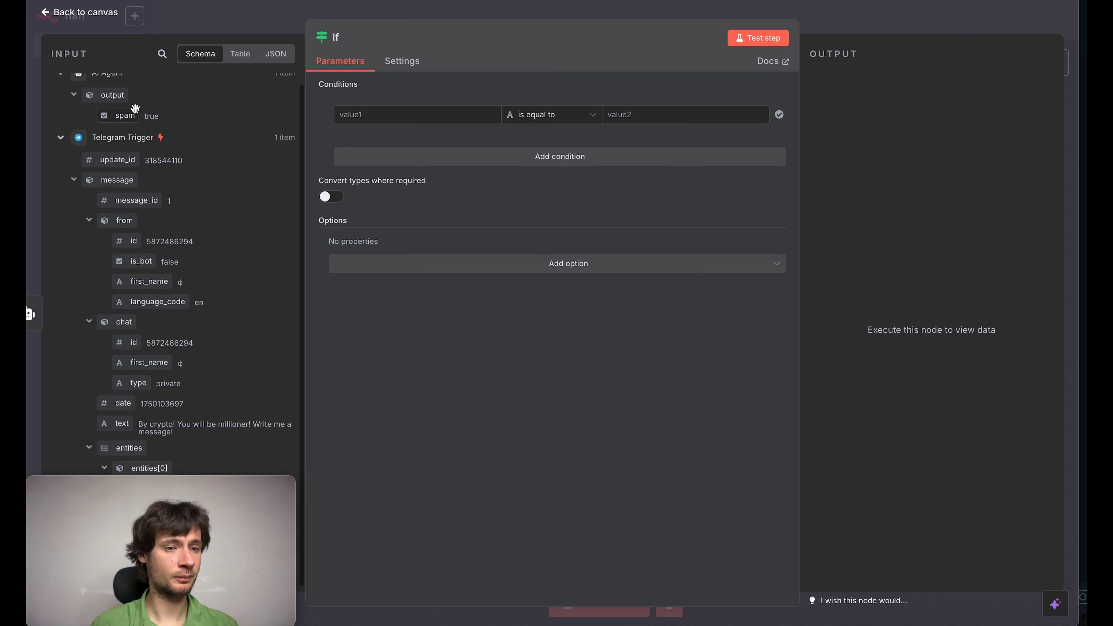
left_click_drag(125, 117, 353, 115)
left_click(534, 357)
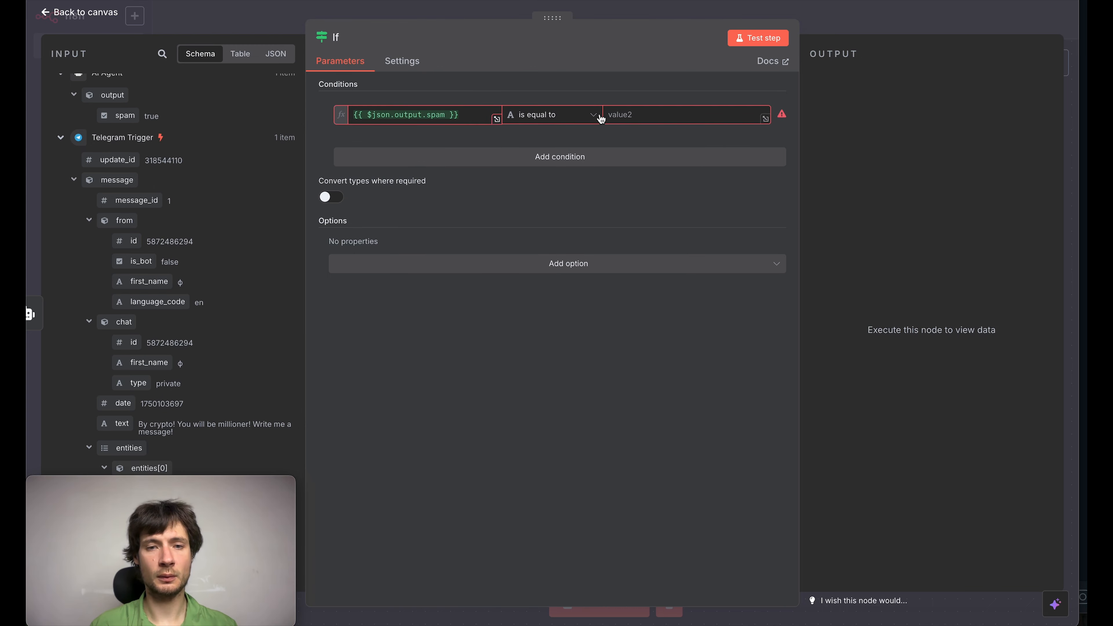
left_click(577, 116)
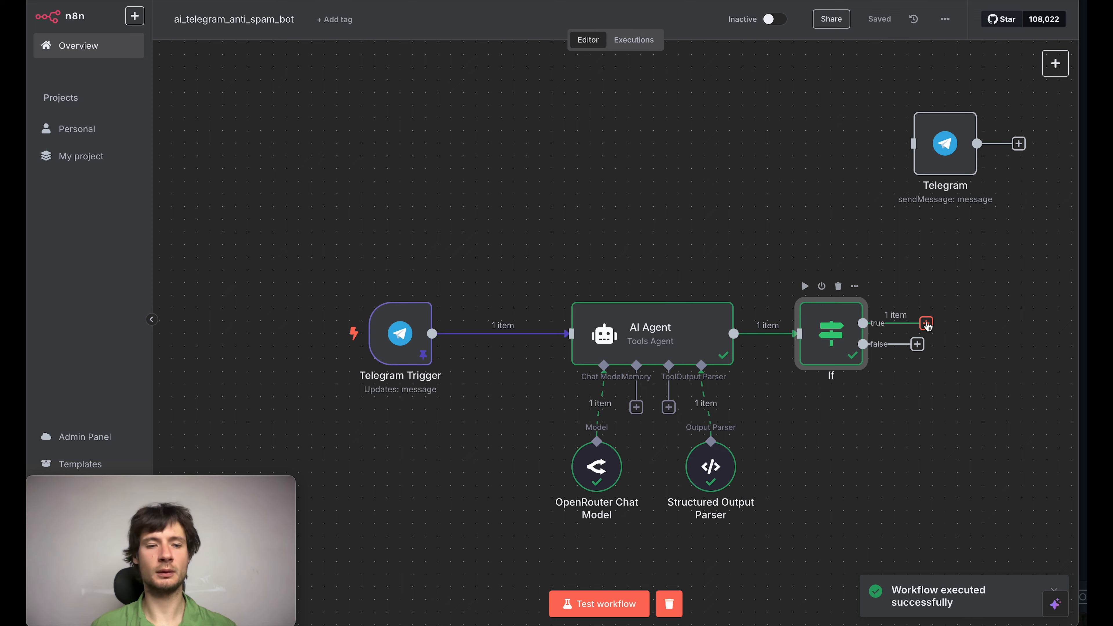
Step: Add a Telegram "Delete a chat message" node to the If node's true branch
scroll(876, 422, "right", 1)
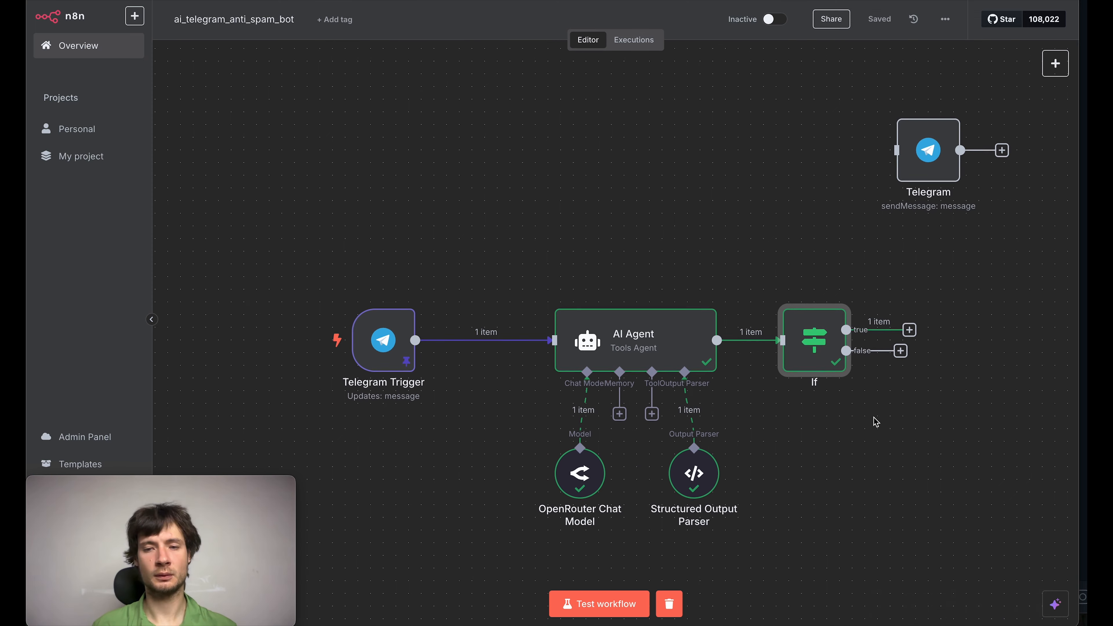
scroll(876, 422, "down", 1)
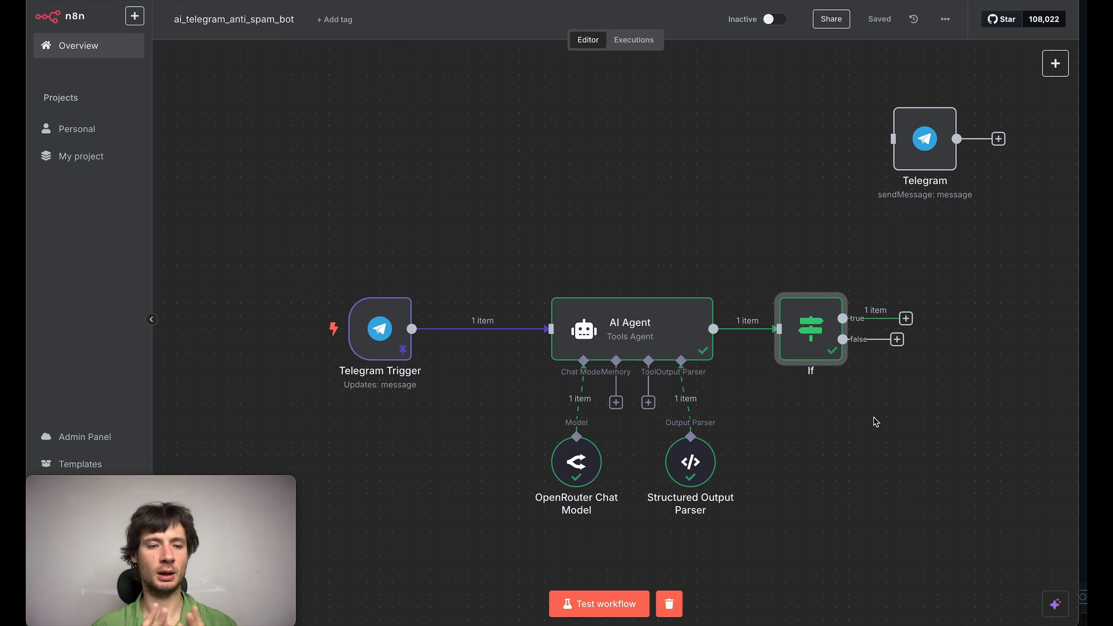
left_click(907, 318)
type("telegram")
left_click(909, 135)
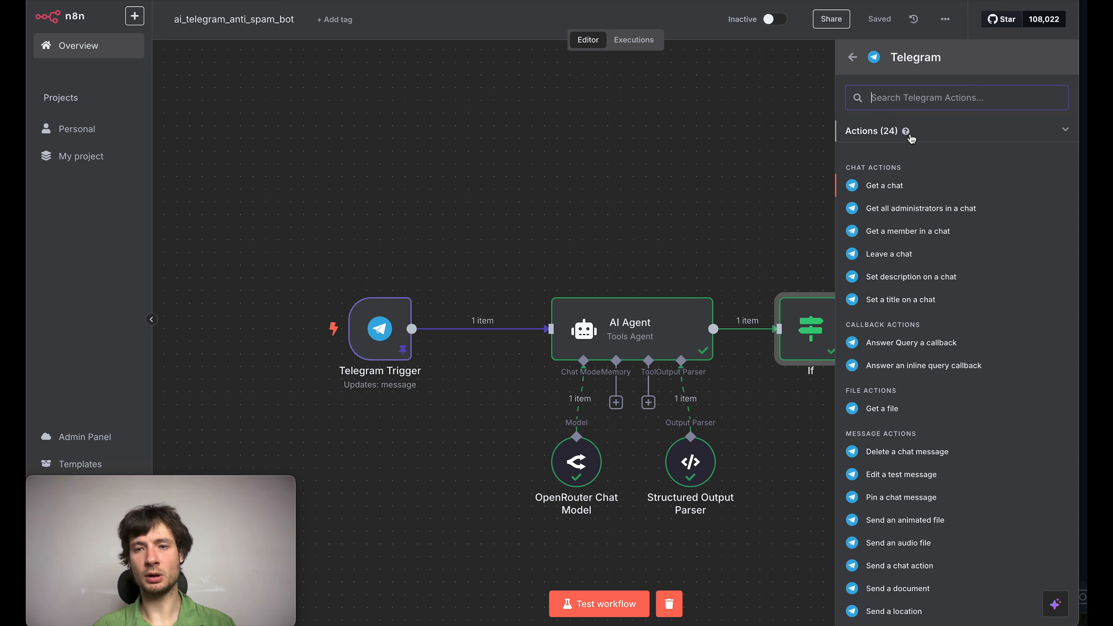
type("dele")
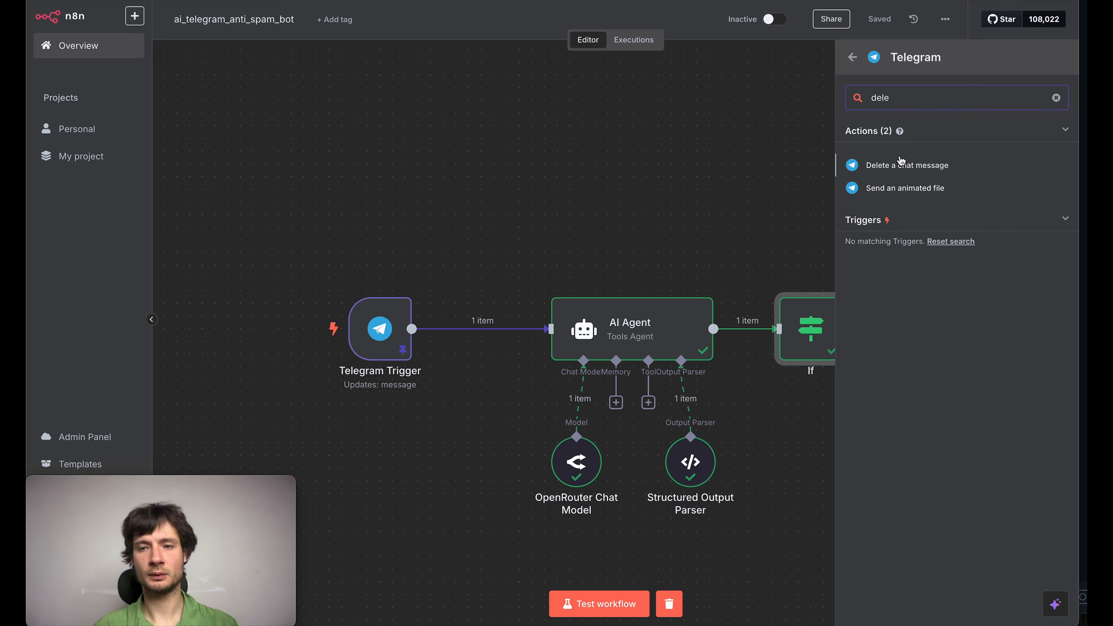
left_click(902, 169)
Step: Map the delete node's Chat ID to the trigger's chat id and its Message ID to message_id, and save the workflow
scroll(132, 329, "down", 2)
left_click_drag(132, 343, 474, 234)
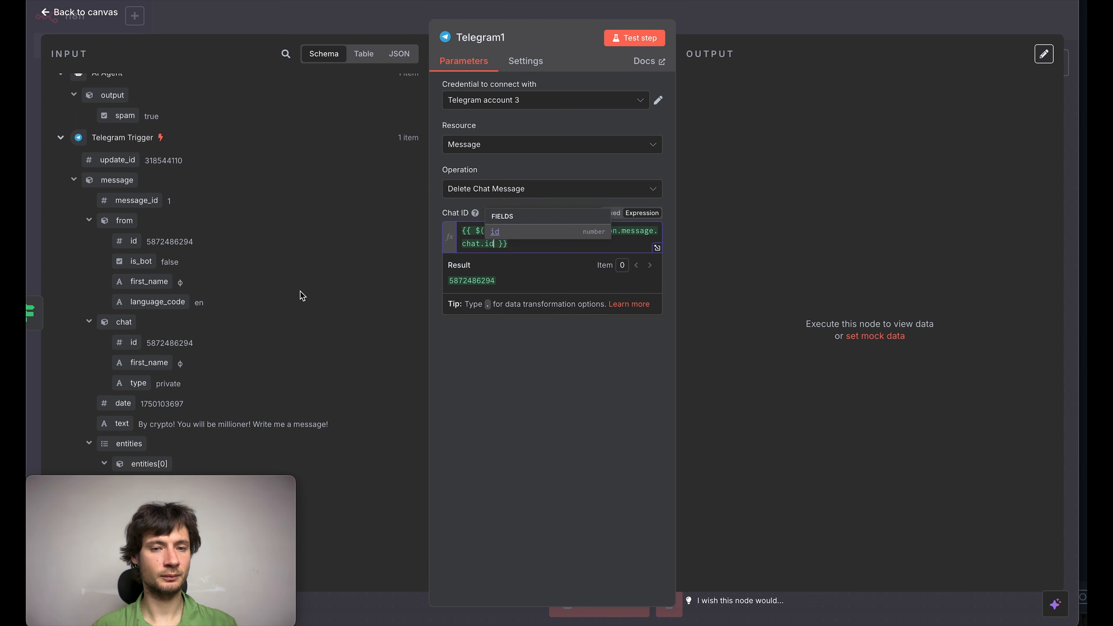
left_click(527, 393)
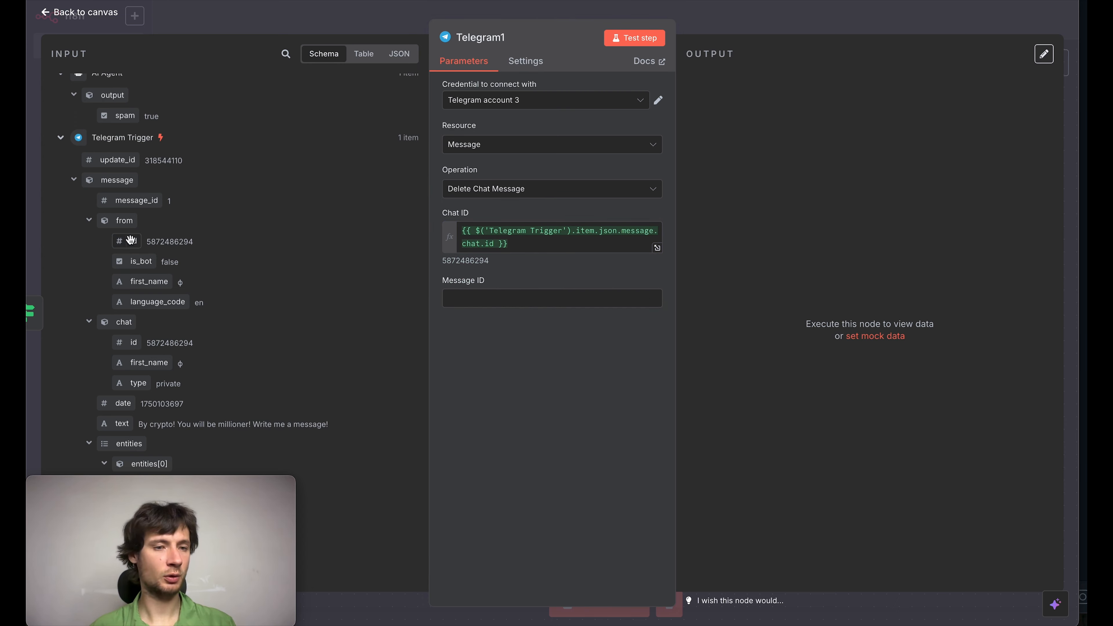
left_click_drag(127, 200, 491, 300)
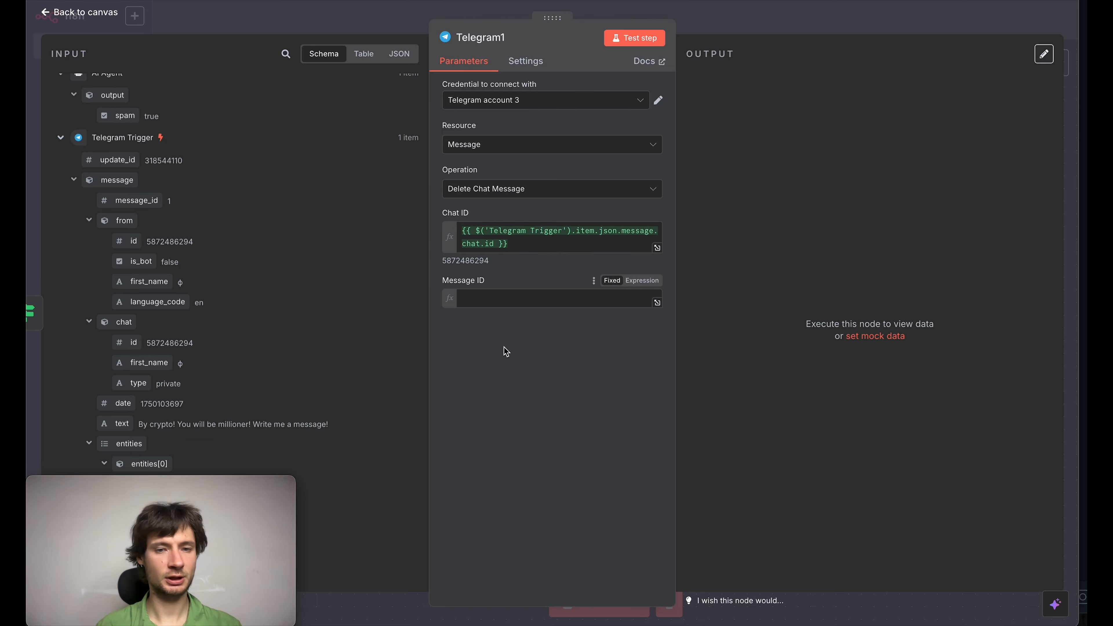
left_click(589, 463)
left_click(719, 3)
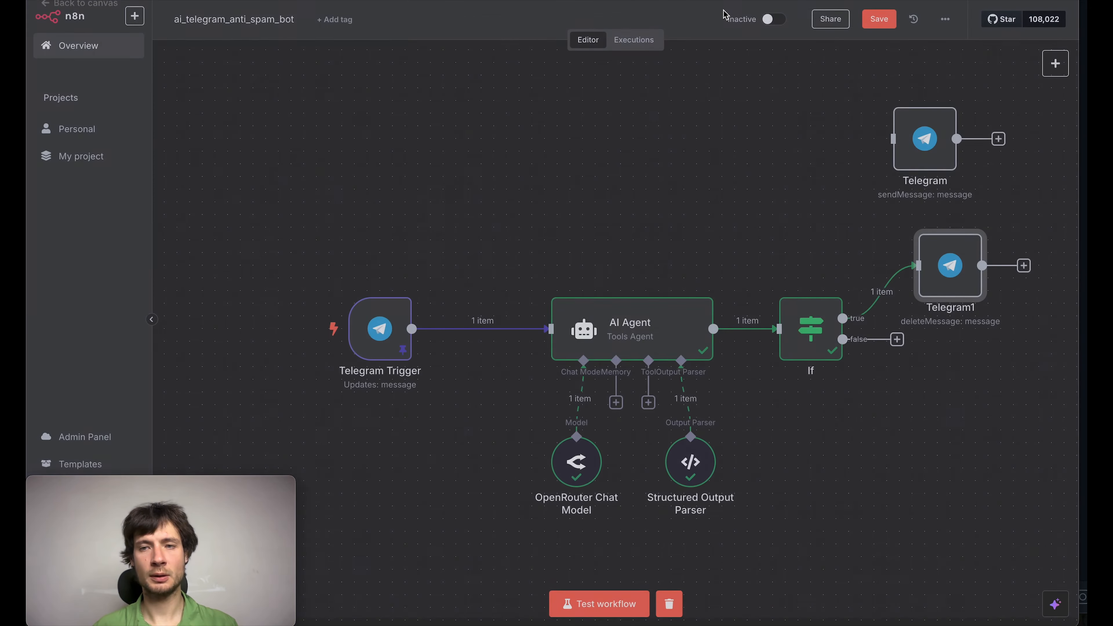
left_click(880, 22)
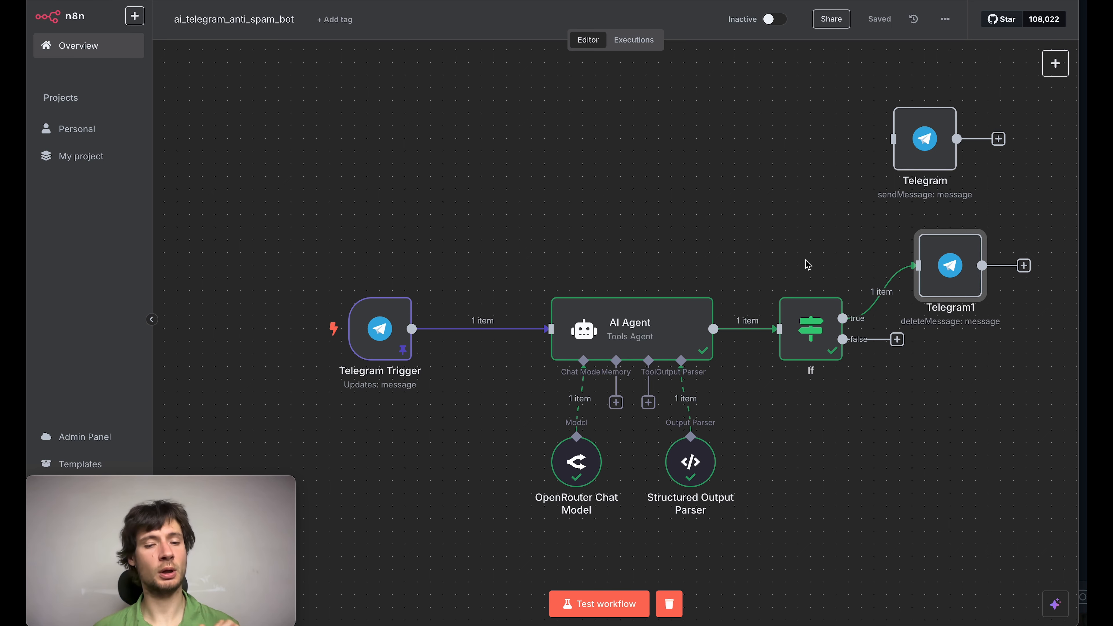
Step: Unpin the Telegram Trigger's output data so the workflow uses live messages
mouse_move(399, 364)
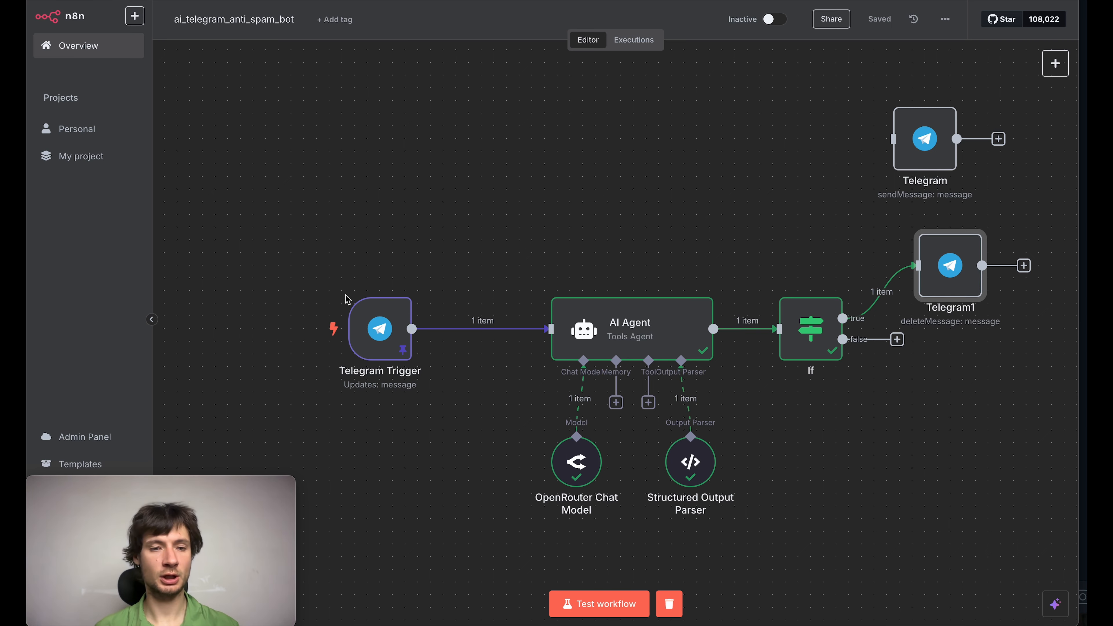
left_click(381, 329)
double_click(380, 330)
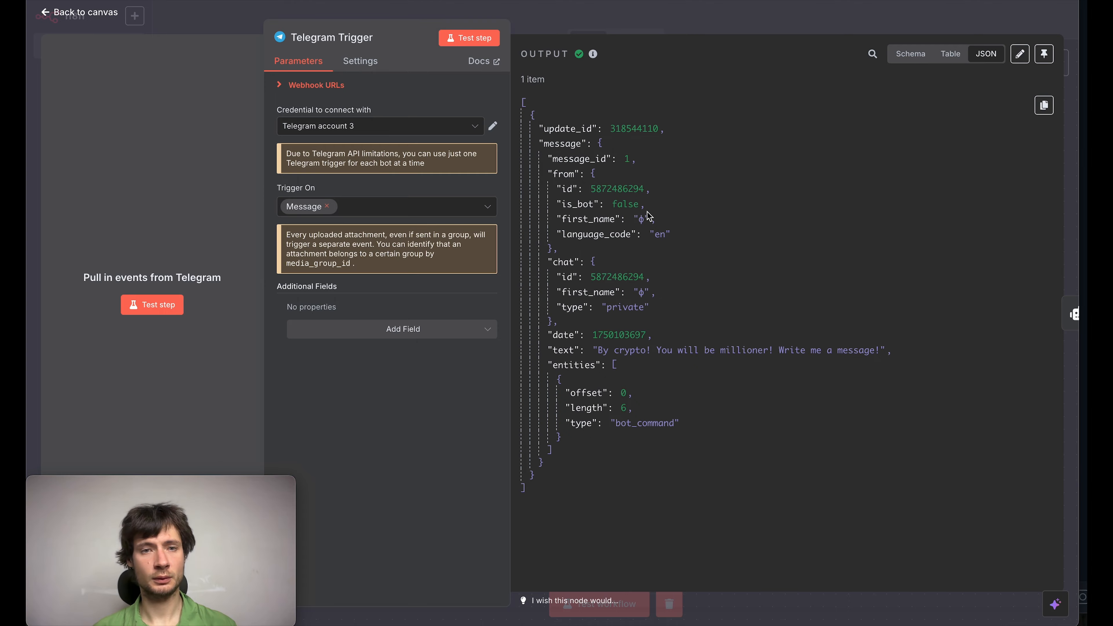
key("Escape")
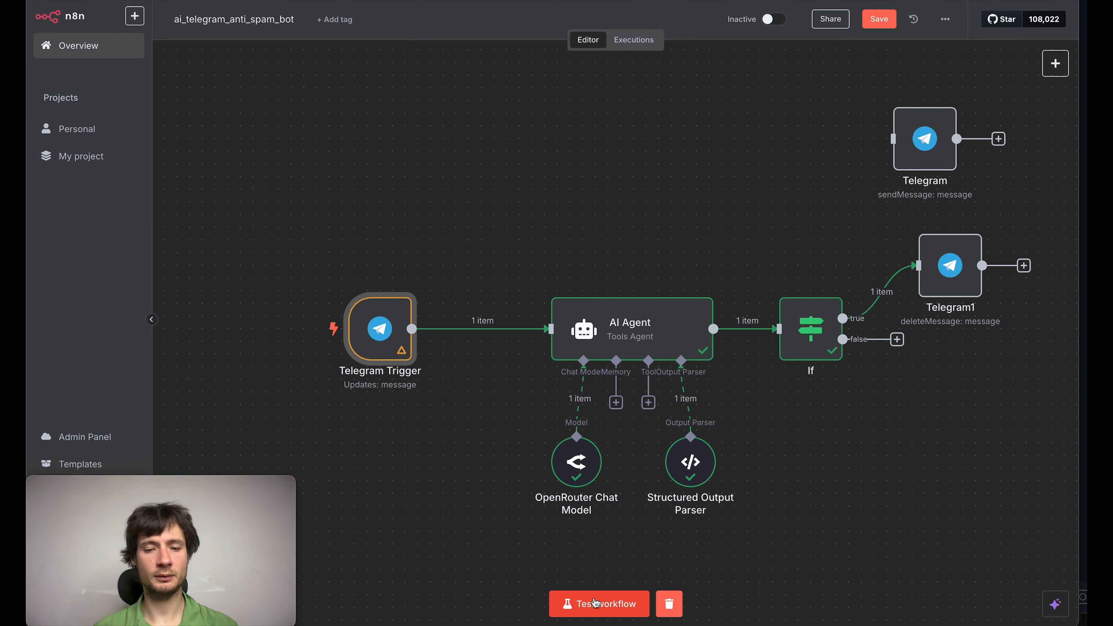
Step: Test the workflow by sending "Hi there!" in Telegram, and open the AI Agent node to check its output
left_click(595, 604)
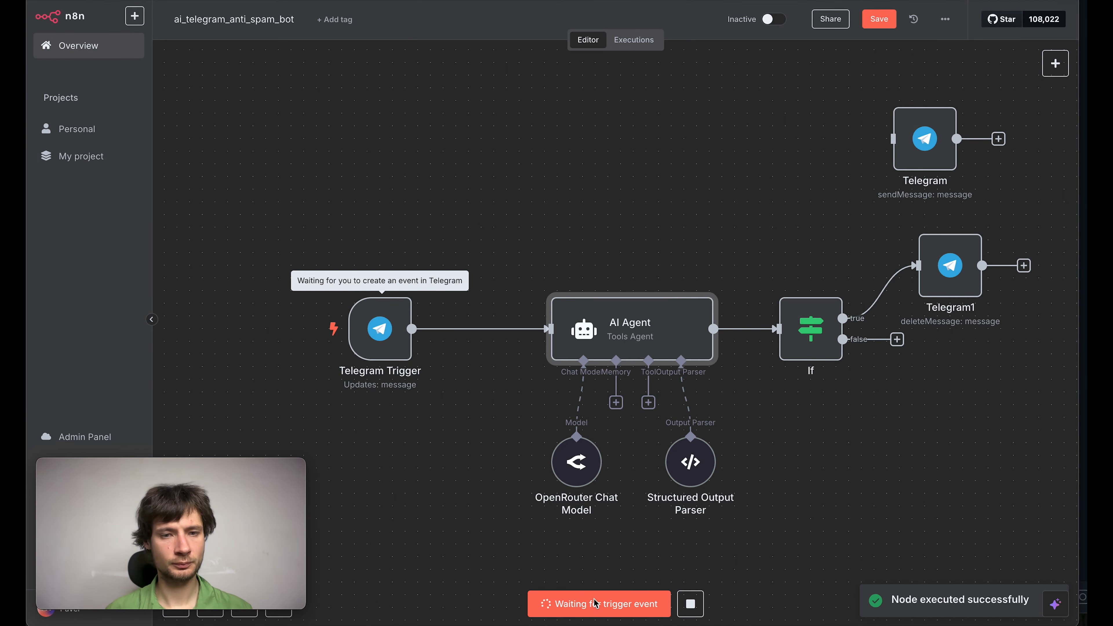
left_click(559, 592)
left_click(495, 591)
key("Return")
key("super+Tab")
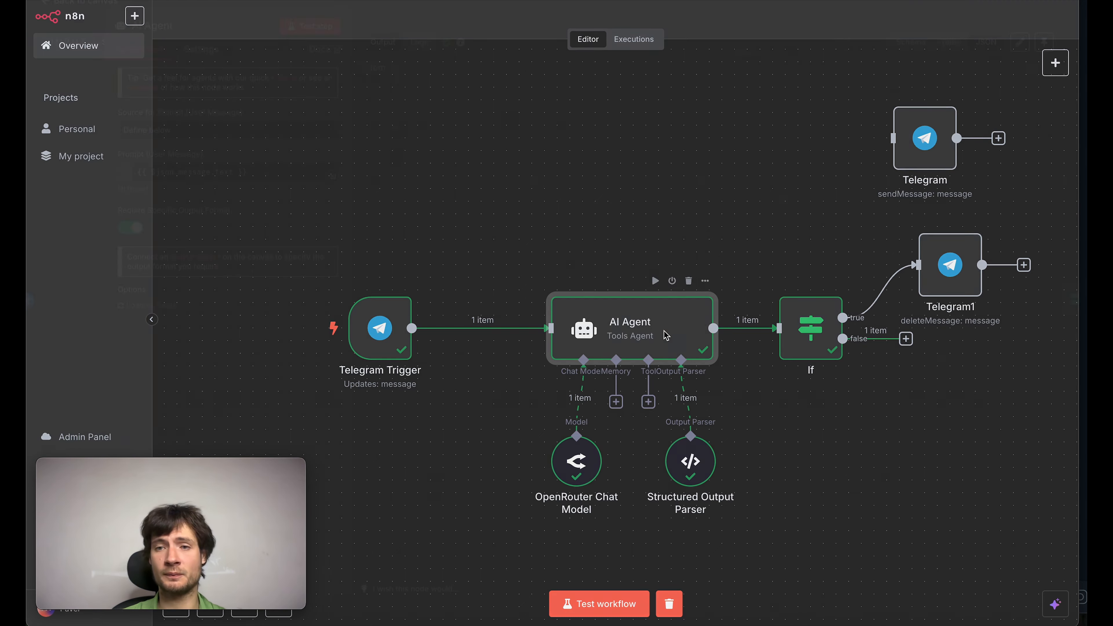
double_click(666, 335)
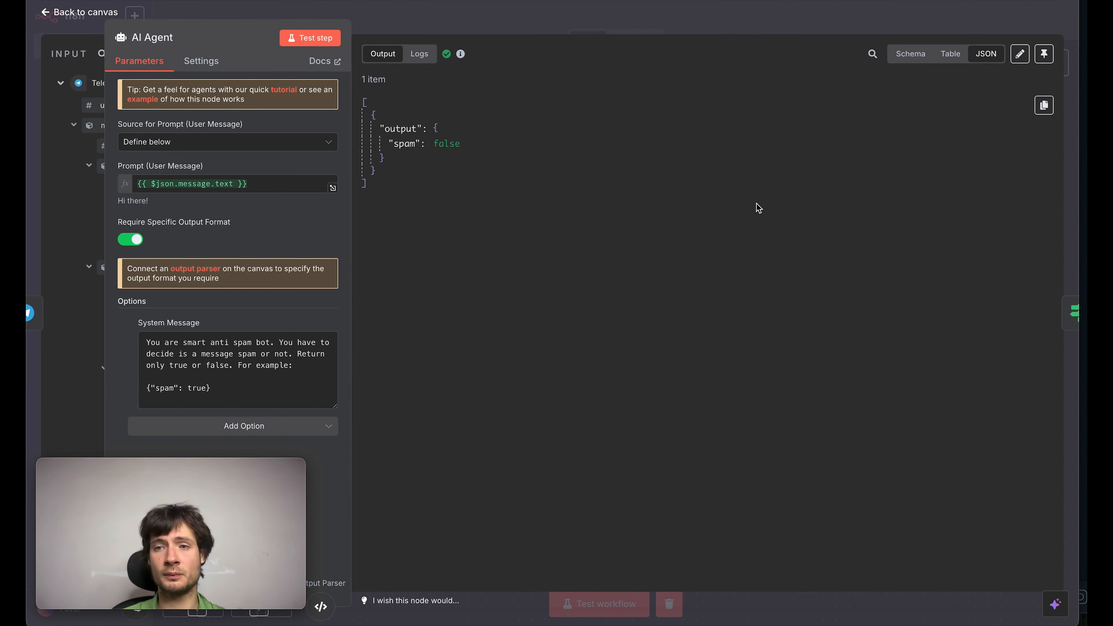
Step: Examine the AI Agent's logs for the system prompt and human message passed to the OpenRouter Chat Model
left_click(419, 54)
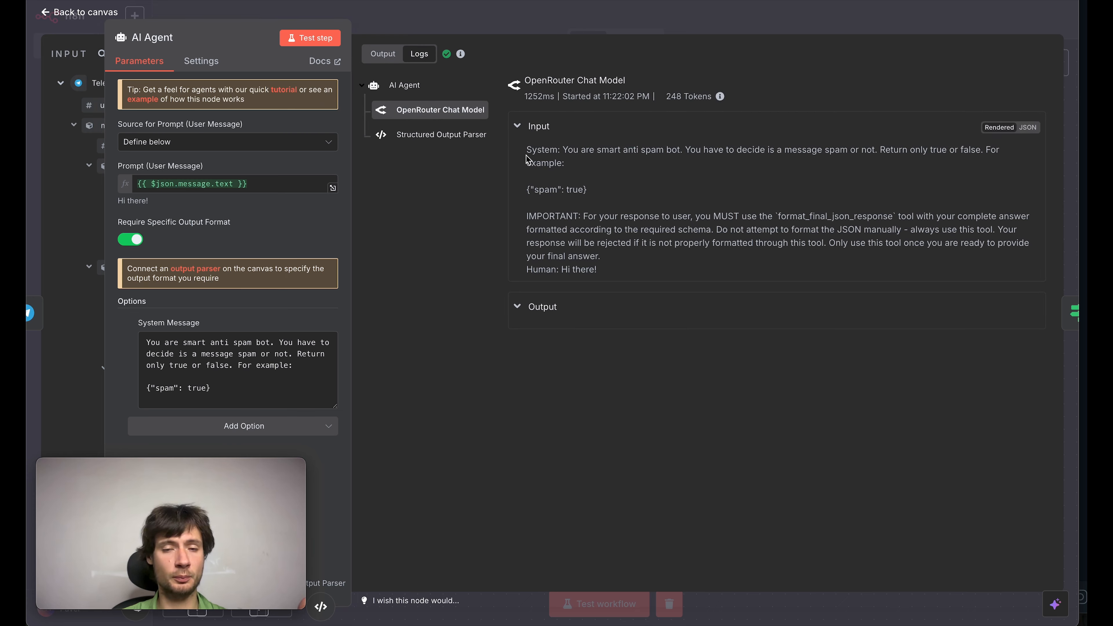
left_click_drag(525, 149, 636, 247)
left_click(614, 269)
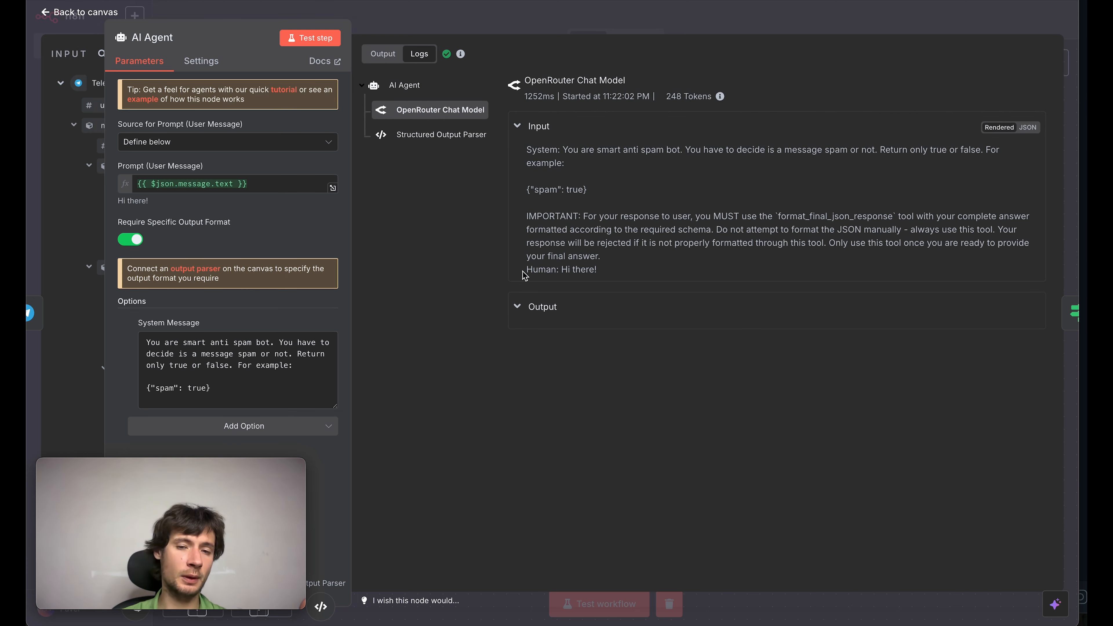
left_click_drag(525, 271, 647, 272)
Step: Send the spam test message "Crypto! My crypto! Send me a message I'll say you how!" in the test_anti_spam Telegram group
type("Cryp")
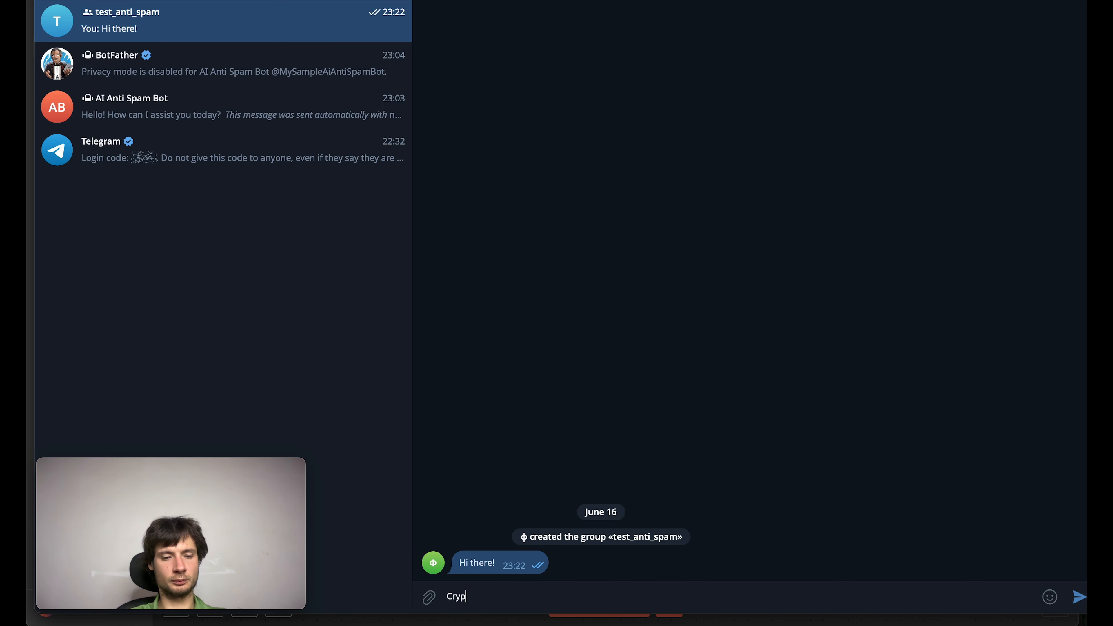
type("to! My crup")
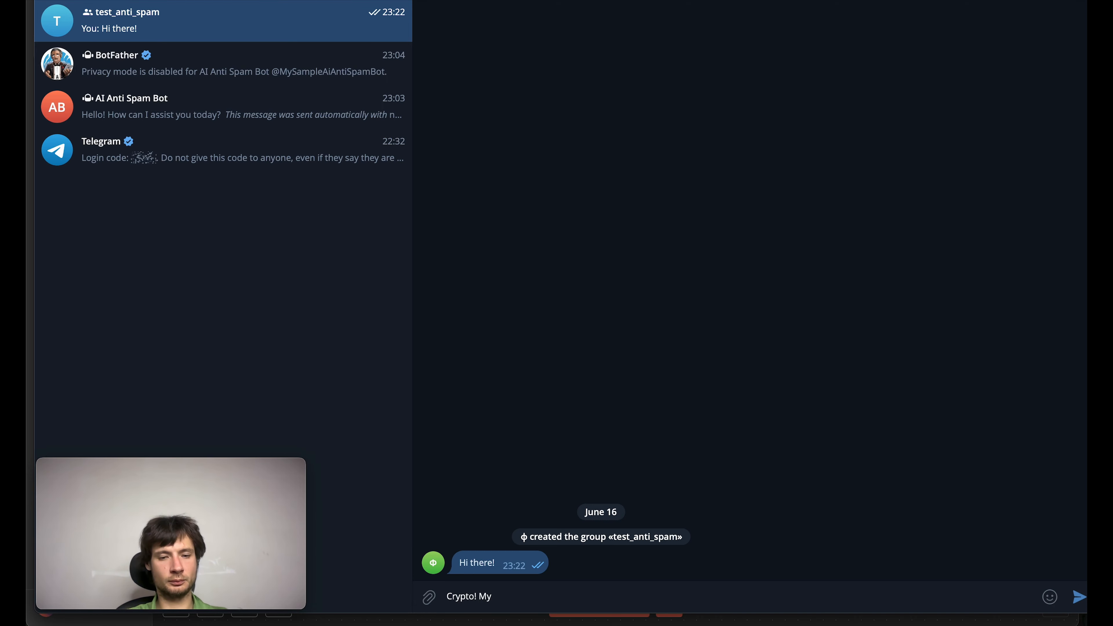
key("BackSpace")
key("BackSpace")
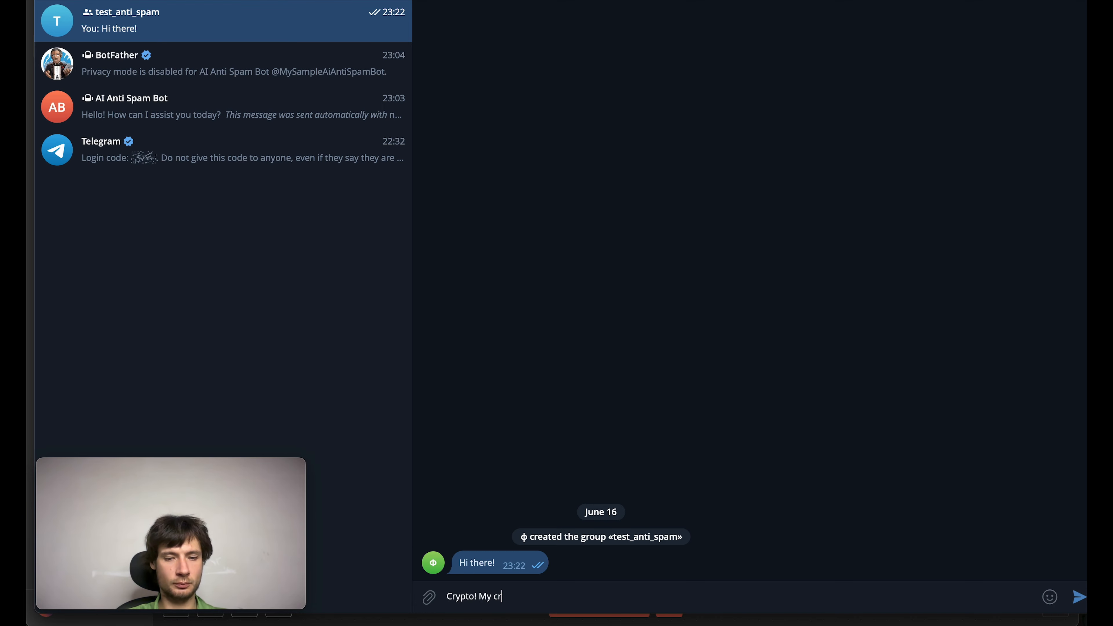
type("yp")
type("to!")
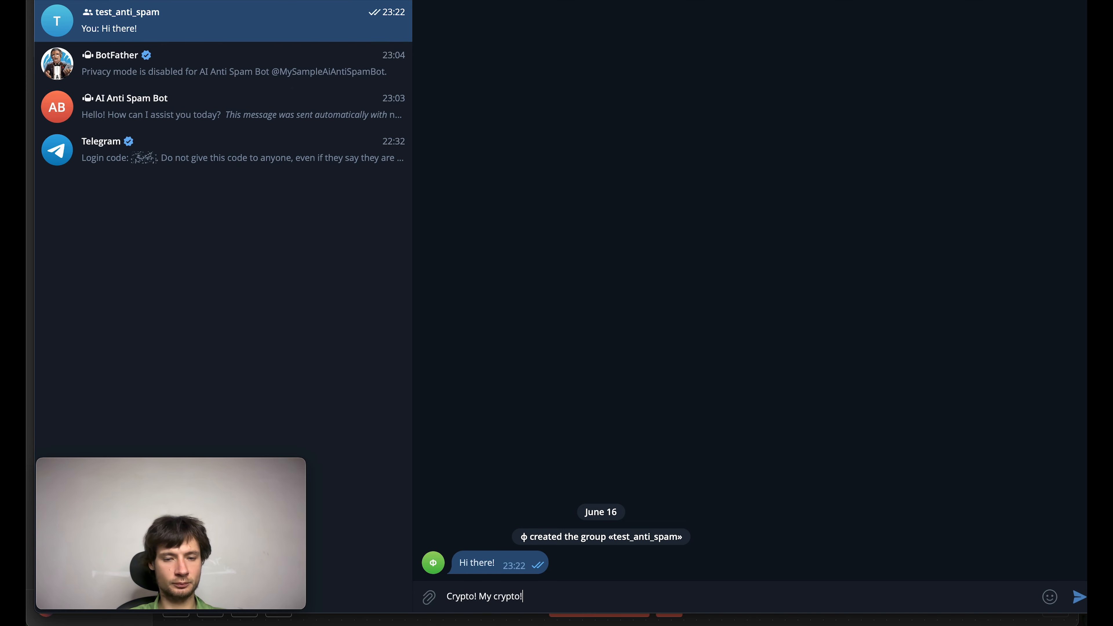
type(" Send me a")
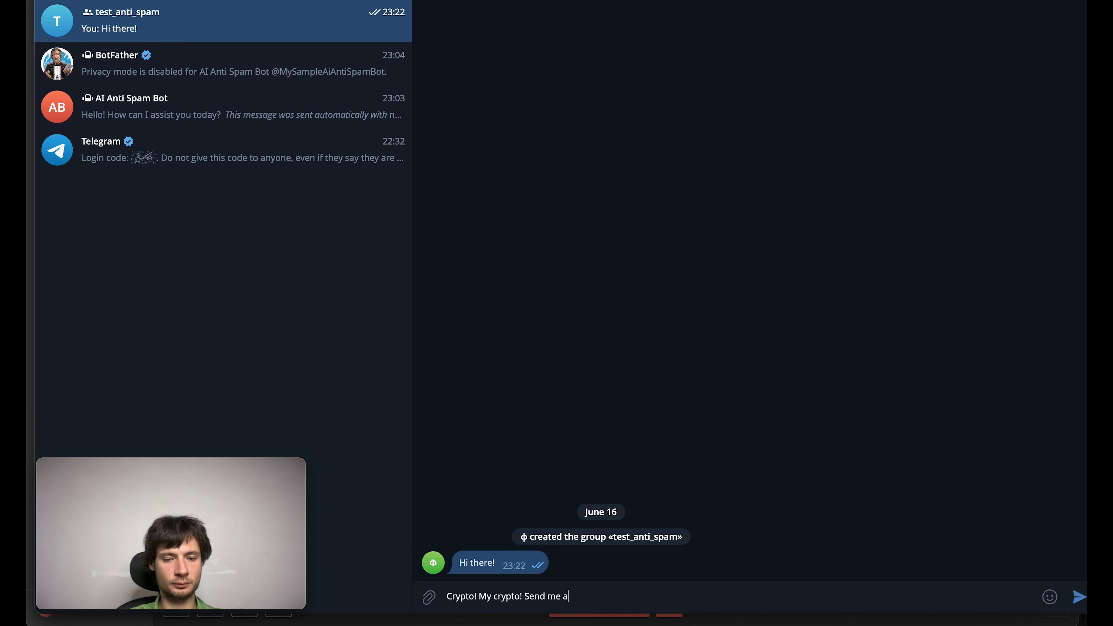
type(" message")
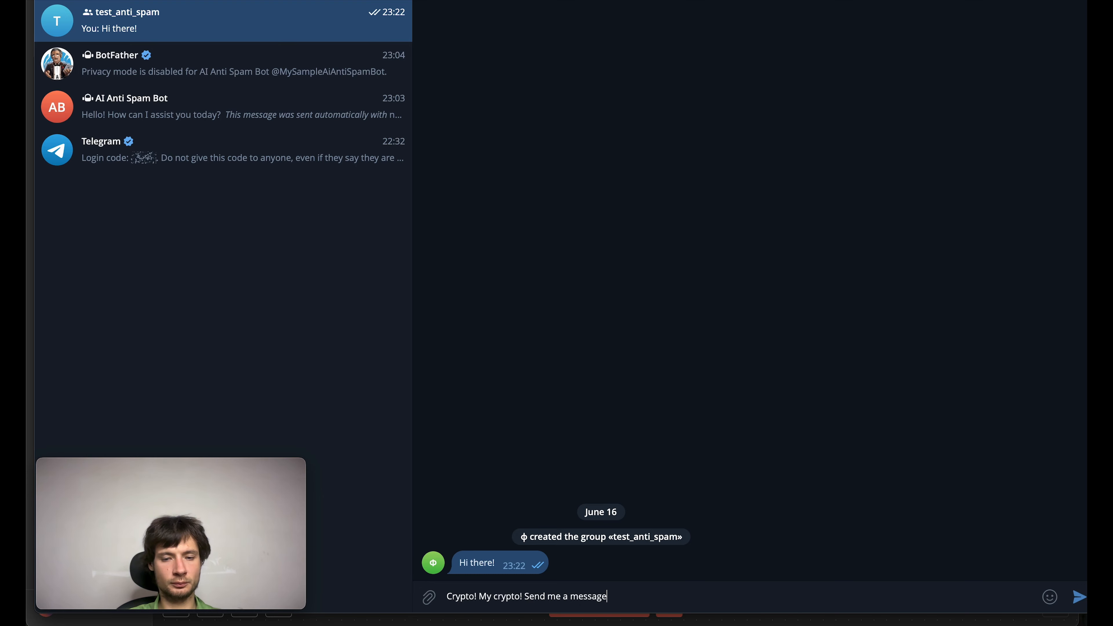
type(" I'll")
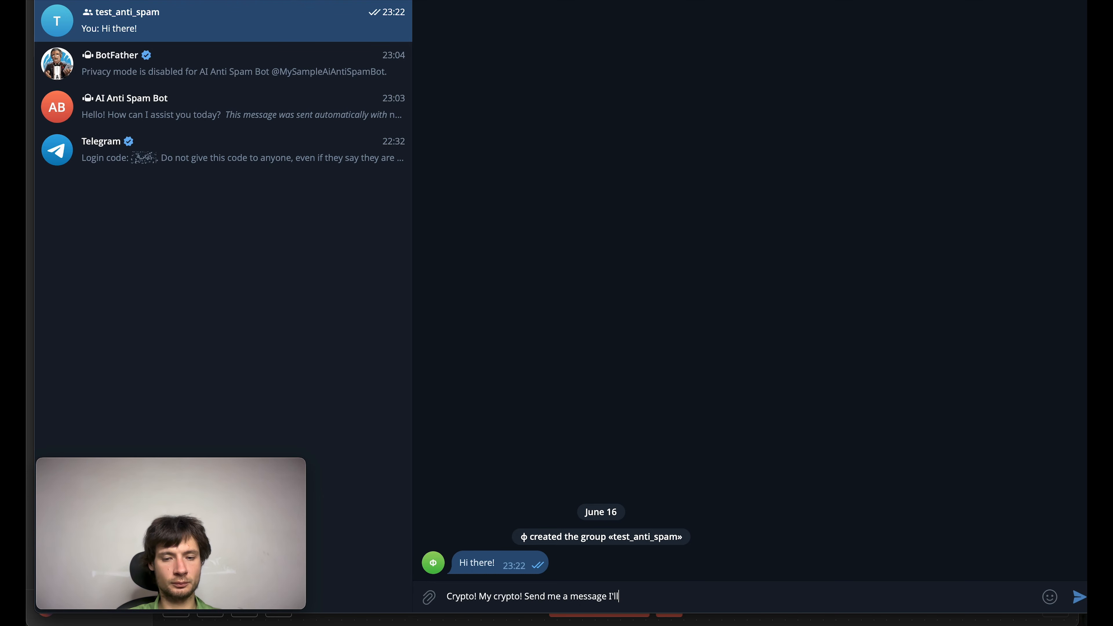
type(" say t")
key("BackSpace")
type("yo")
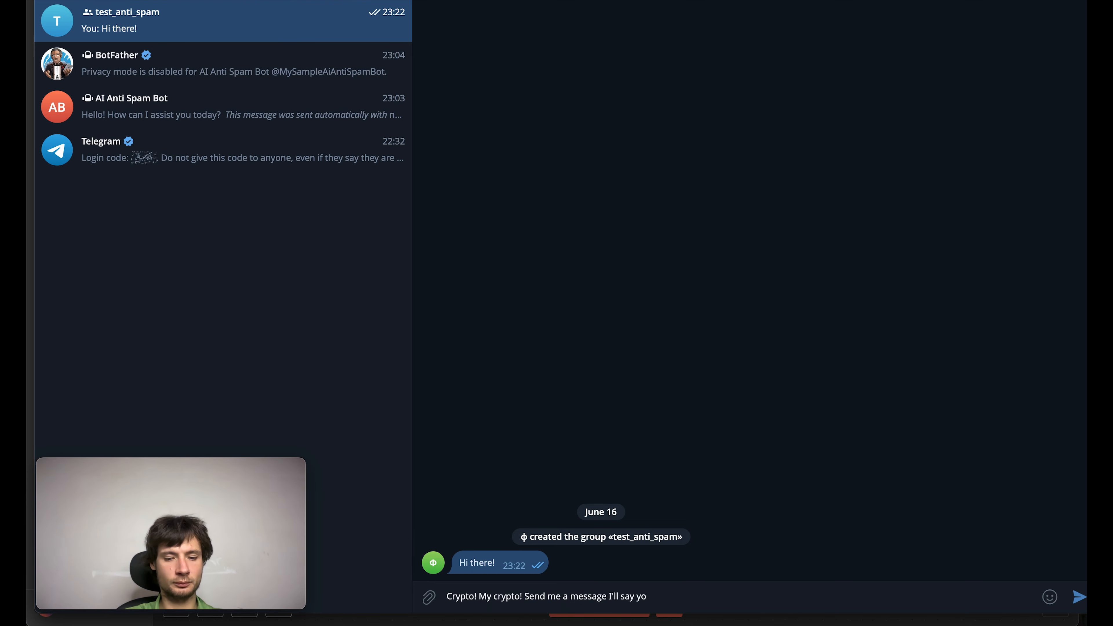
type("u how!")
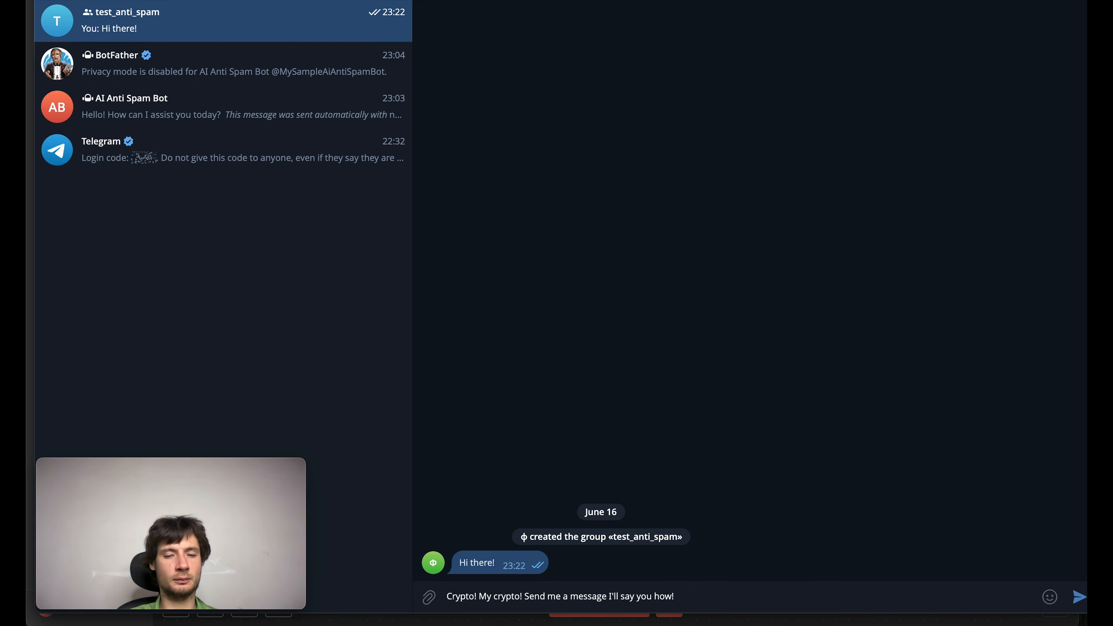
left_click(612, 595)
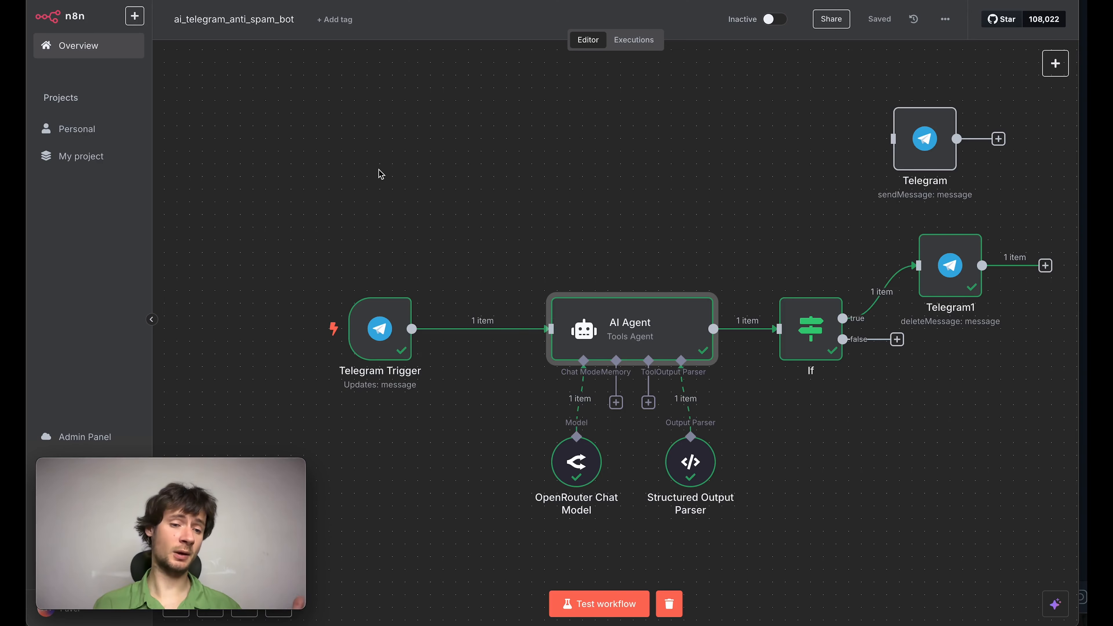
Step: Search the Telegram node's actions for "ban" as a follow-up to the delete message node
scroll(381, 174, "right", 1)
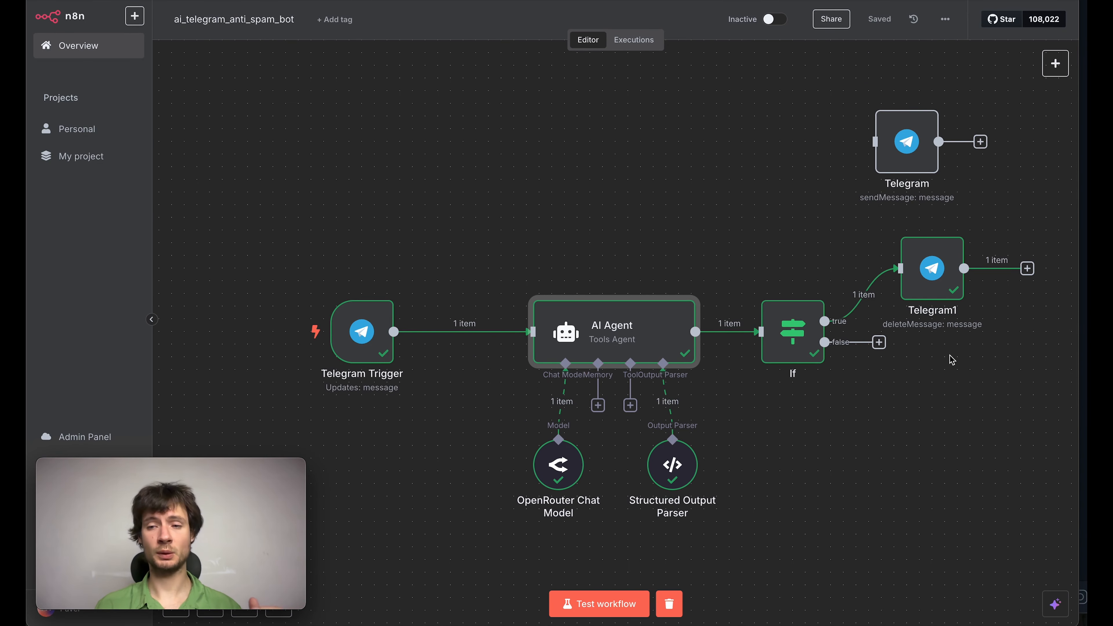
left_click(1027, 268)
type("tele")
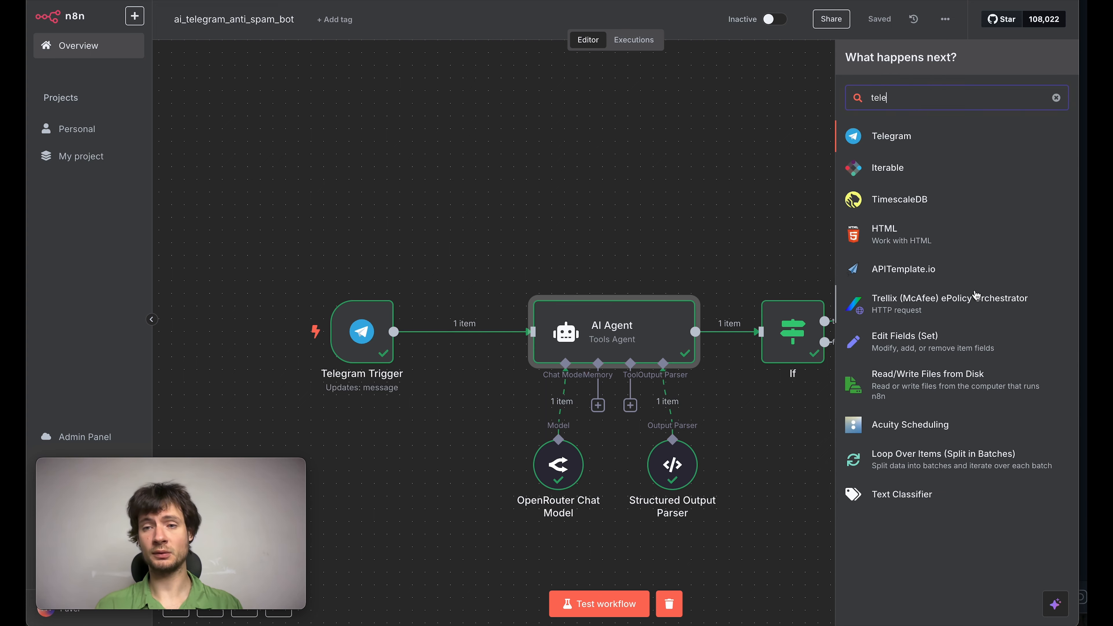
left_click(886, 137)
type("ban")
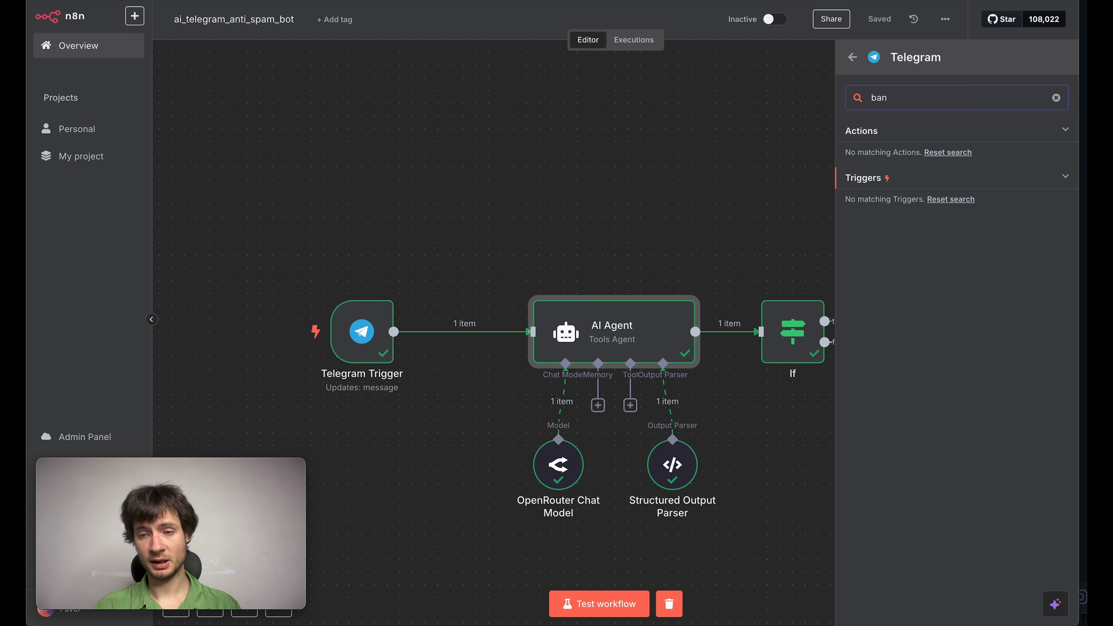
key("ctrl+a")
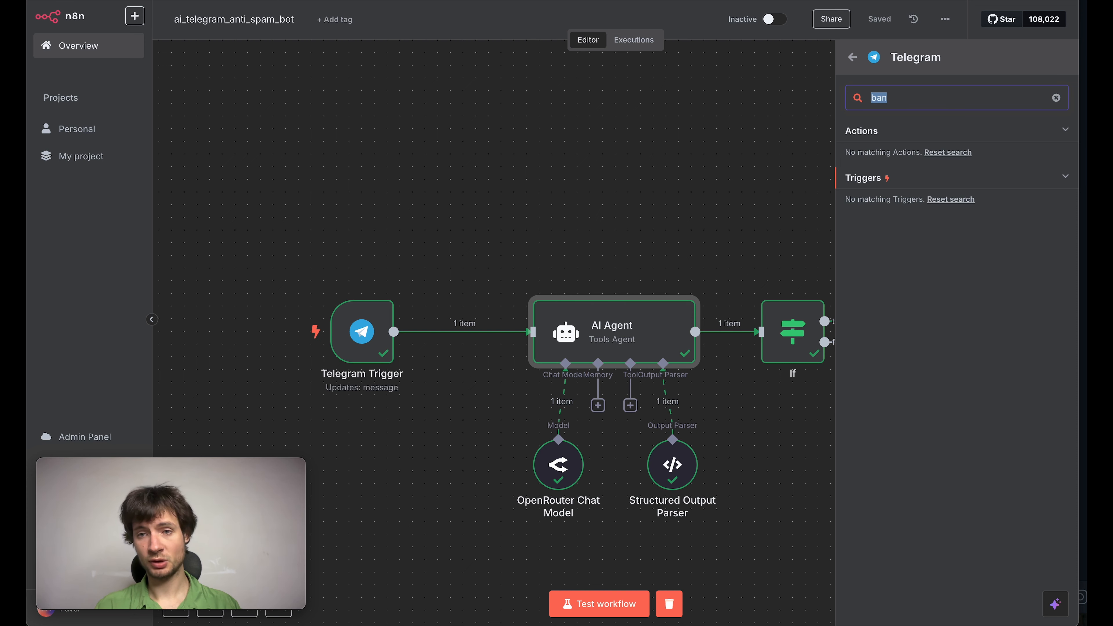
key("BackSpace")
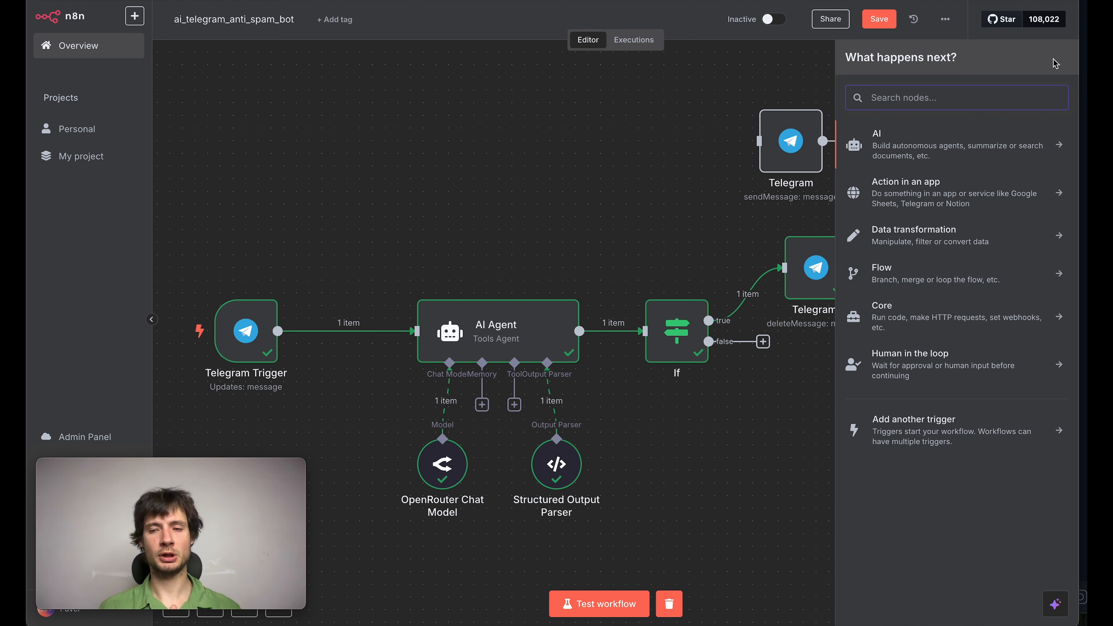
Step: Add an HTTP Request node connected to the delete message node's output, and copy the new node
type("htt")
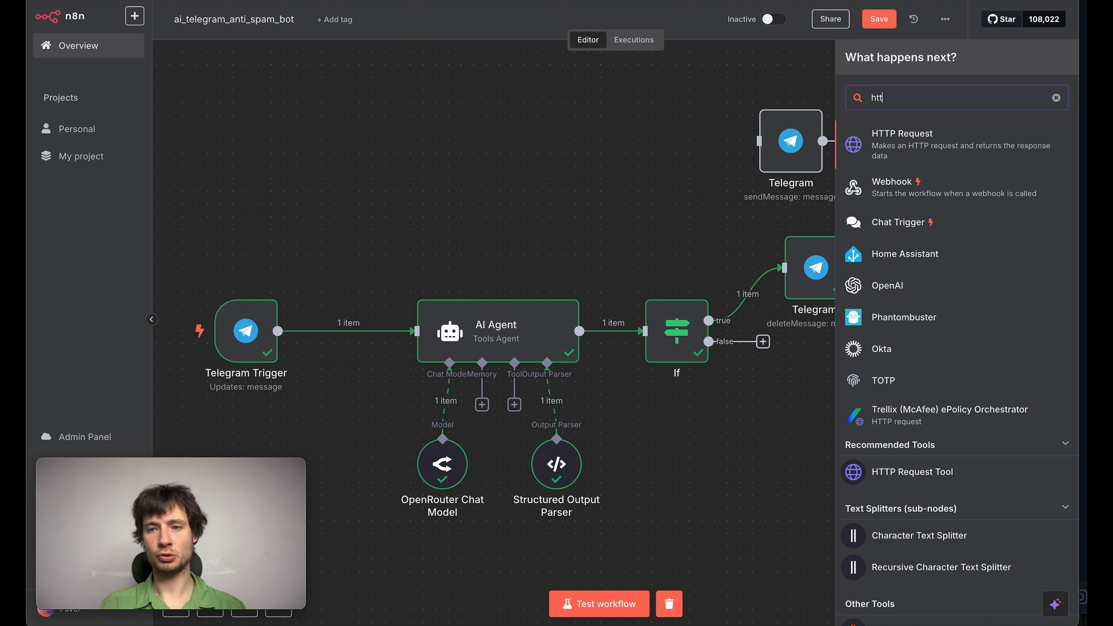
left_click(965, 148)
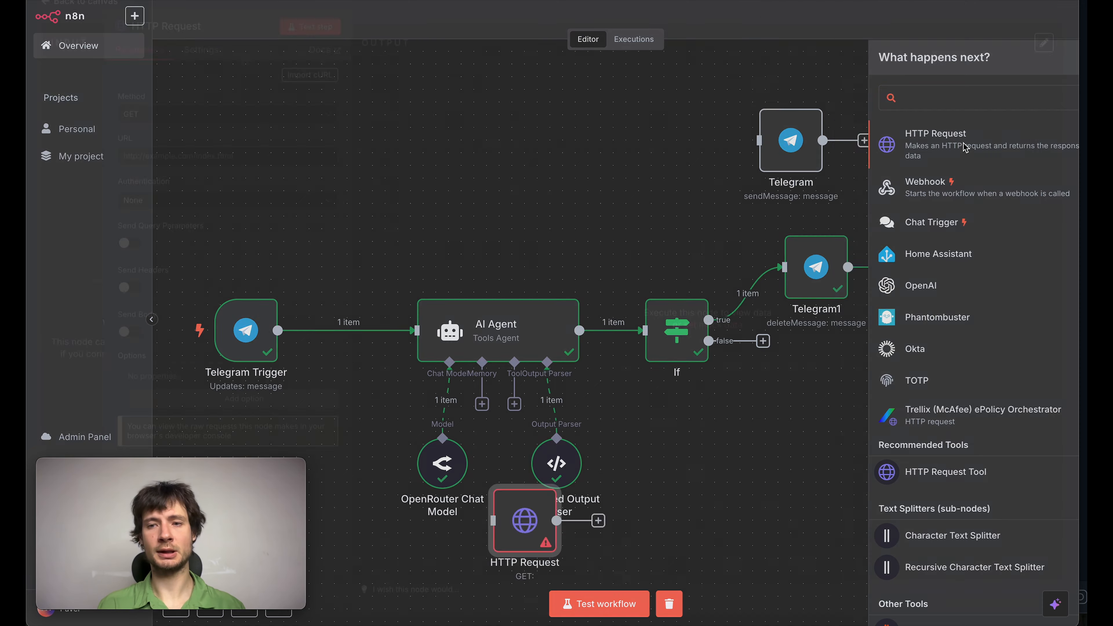
left_click(697, 13)
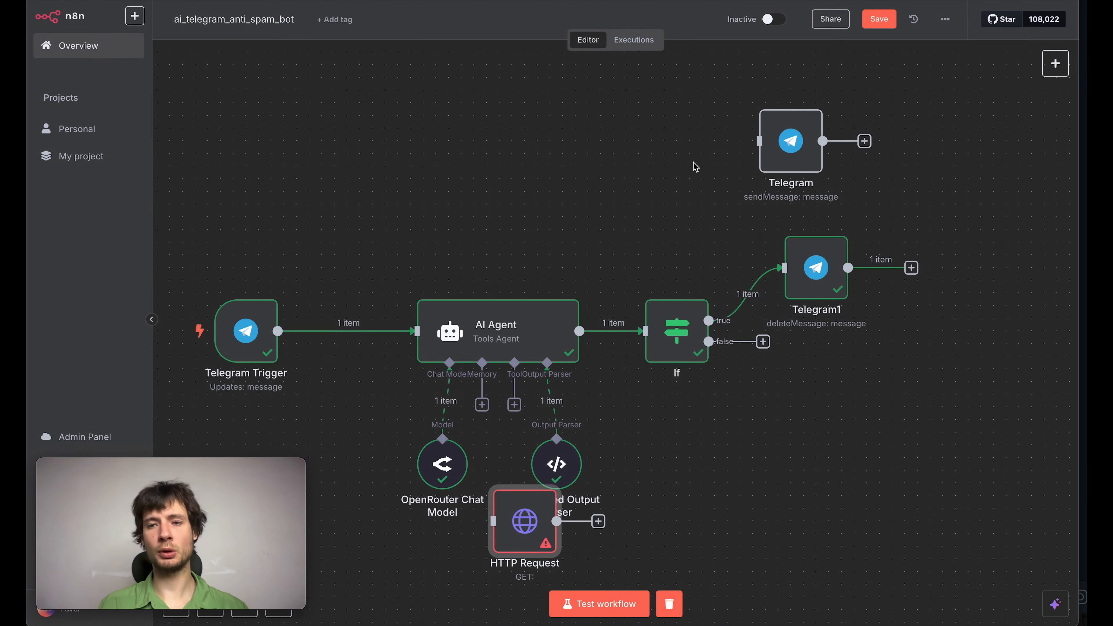
left_click_drag(488, 520, 941, 243)
left_click_drag(879, 266, 924, 265)
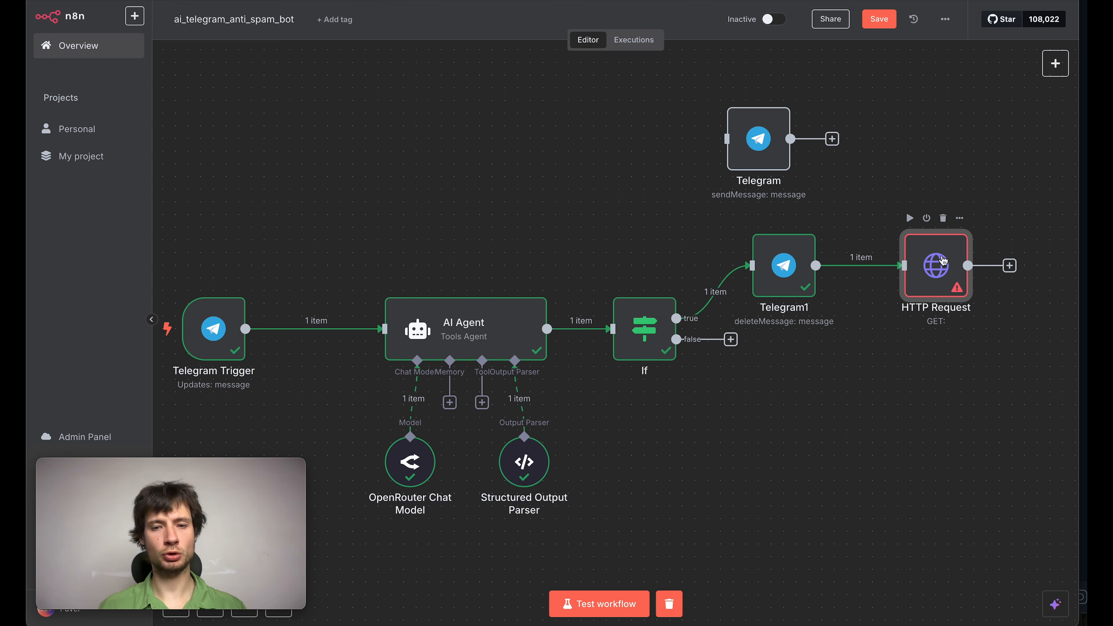
key("ctrl+c")
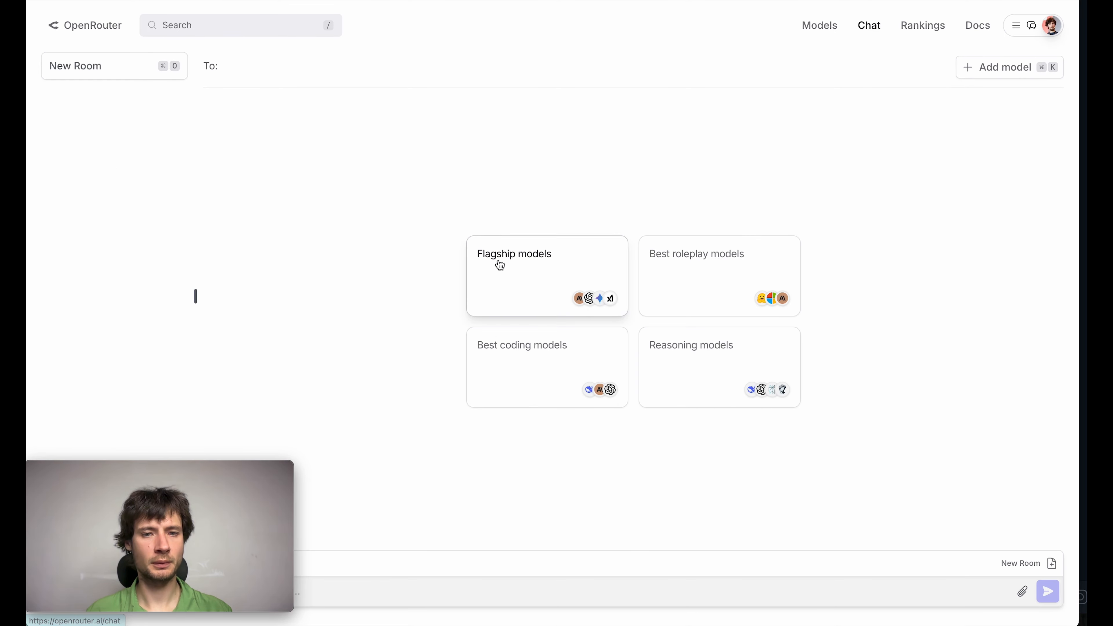
Step: Switch to OpenRouter and start a chat with the flagship models, keeping only Claude Sonnet 4 enabled
left_click(500, 264)
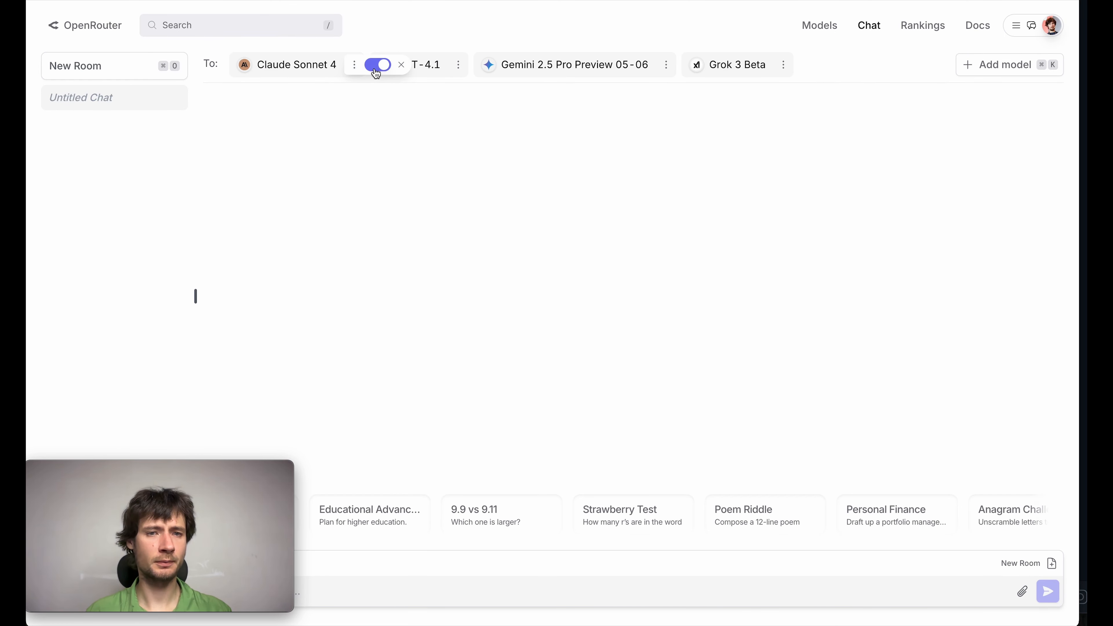
mouse_move(479, 73)
left_click(482, 65)
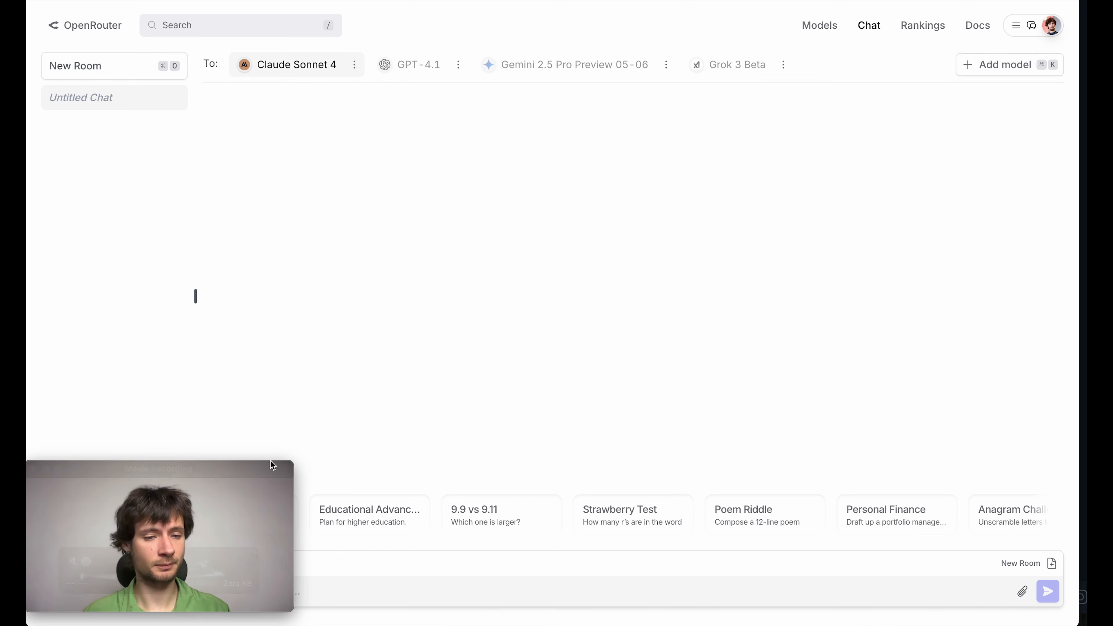
left_click_drag(248, 473, 1043, 13)
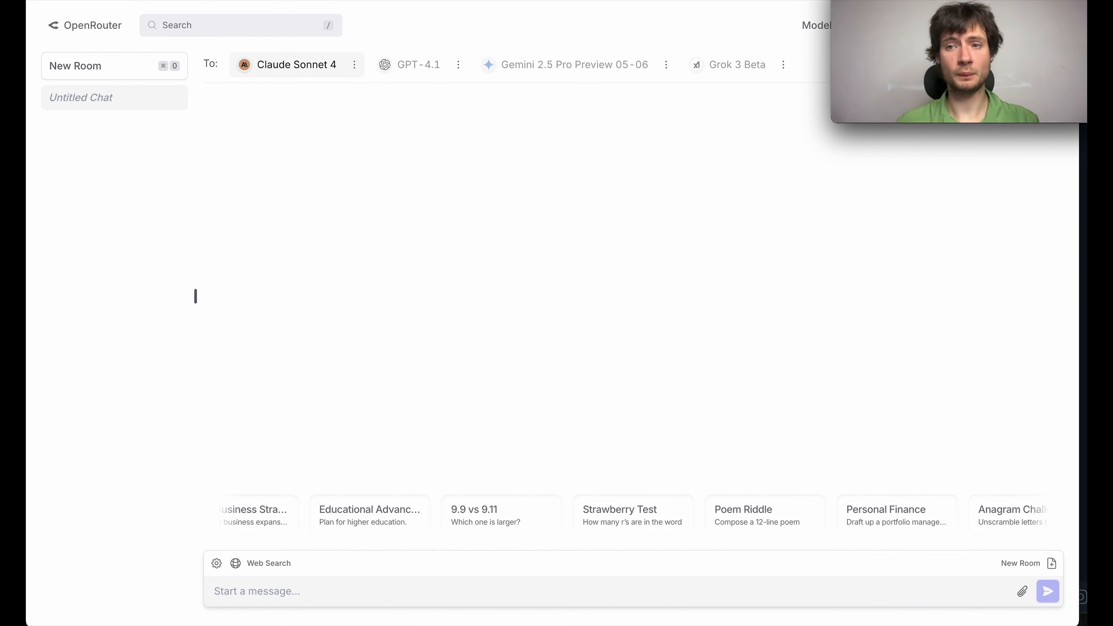
Step: Write the prompt "Write http node for n8n, which ban user in telegram, this is example http request node:" and paste the copied node's JSON below it
left_click(310, 592)
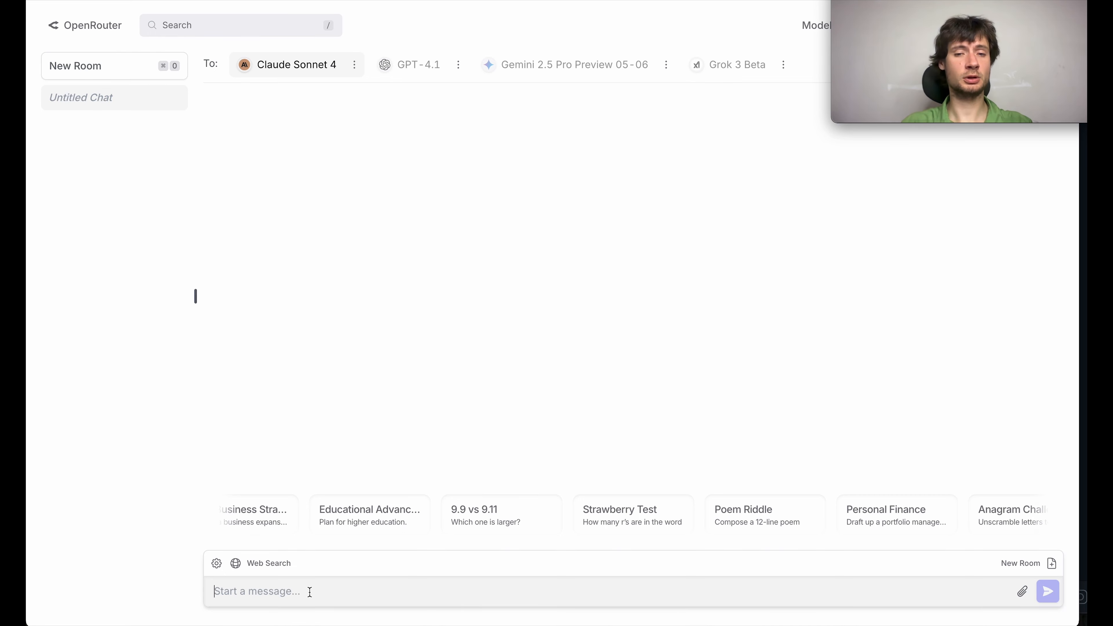
type("Writ")
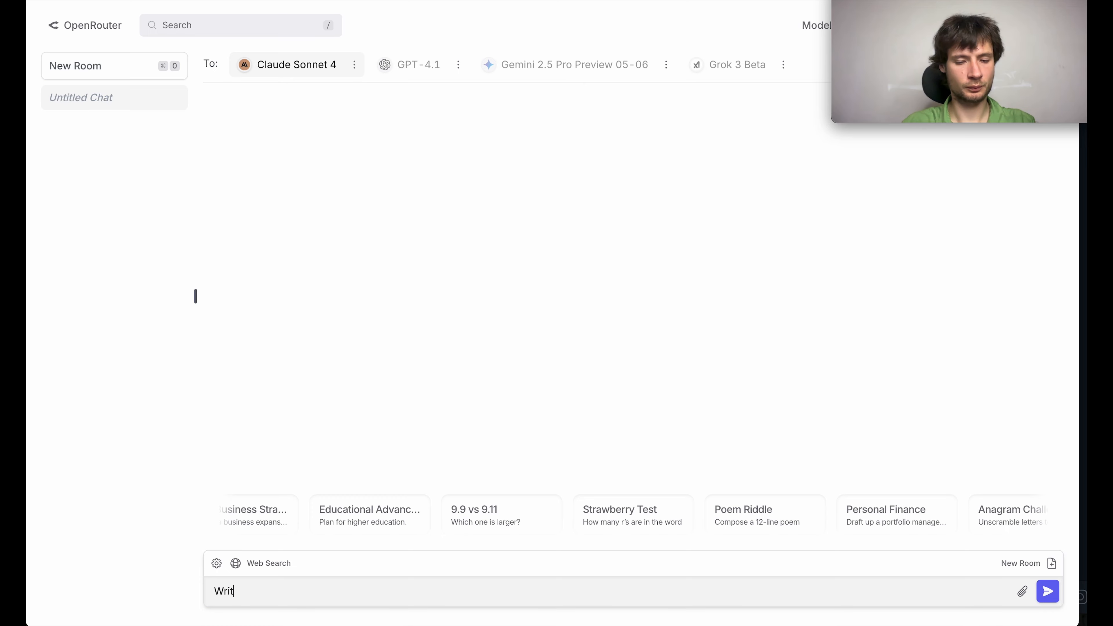
type("e http node")
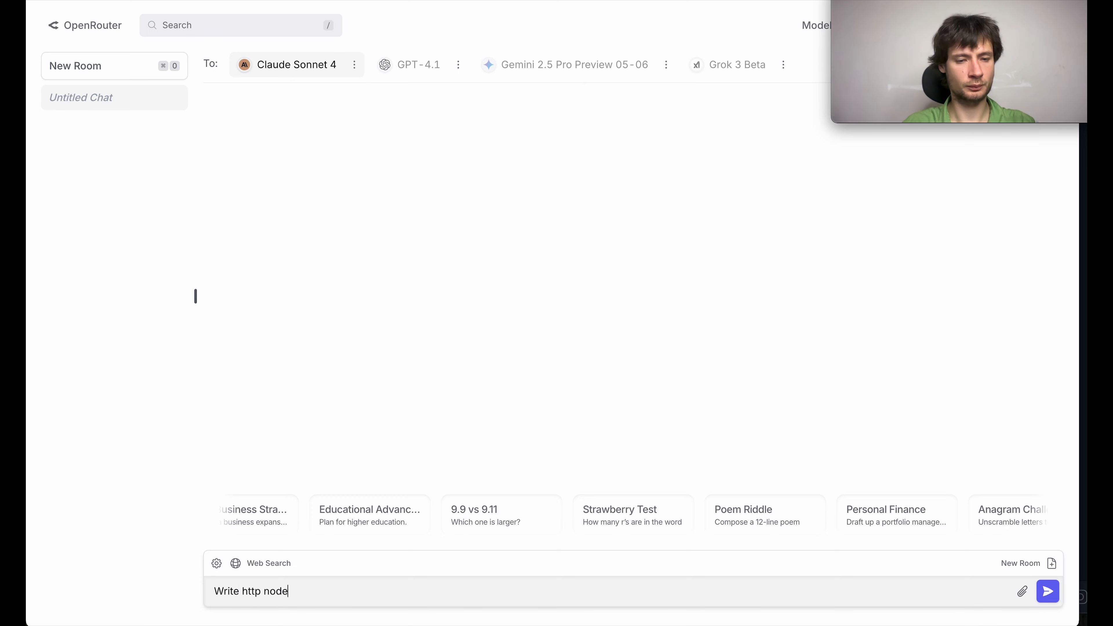
type(" for t")
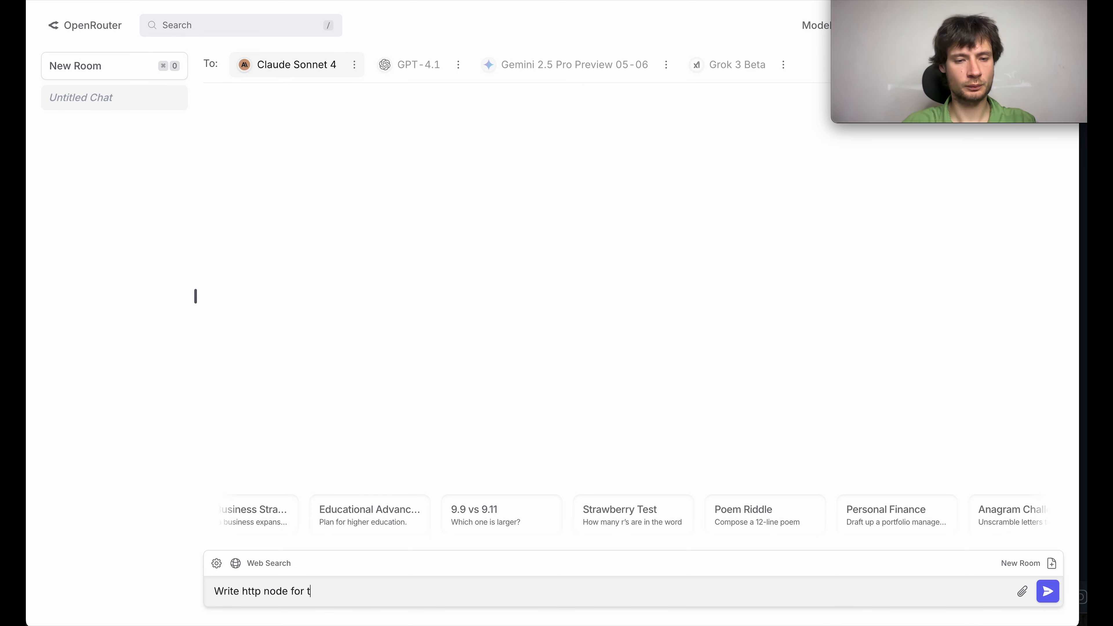
key("BackSpace")
type("n8n, wh")
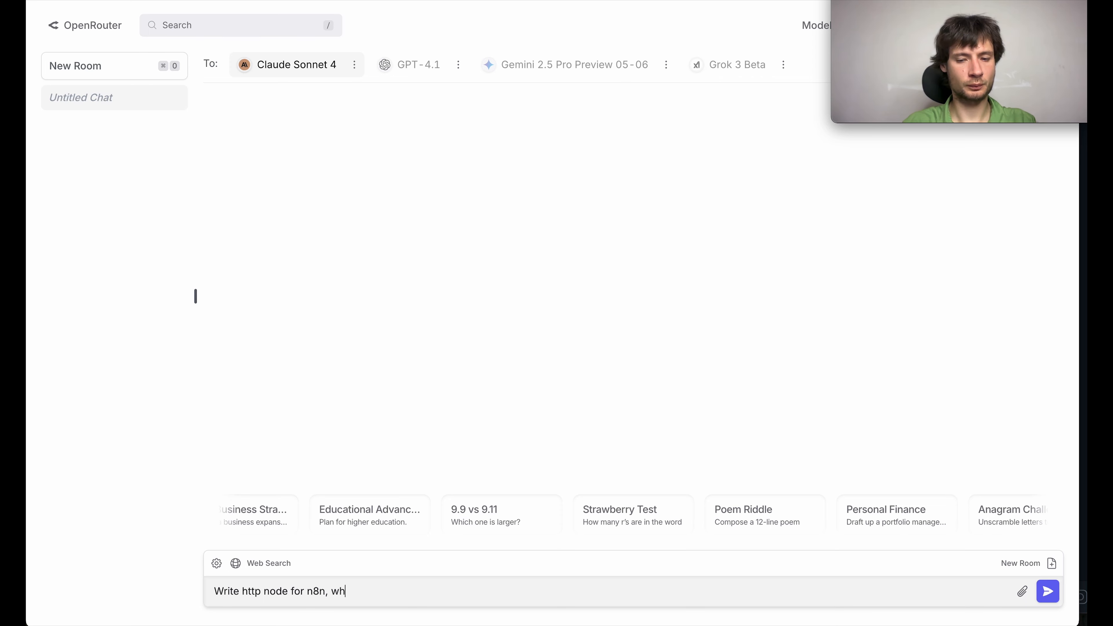
type("ich ban u")
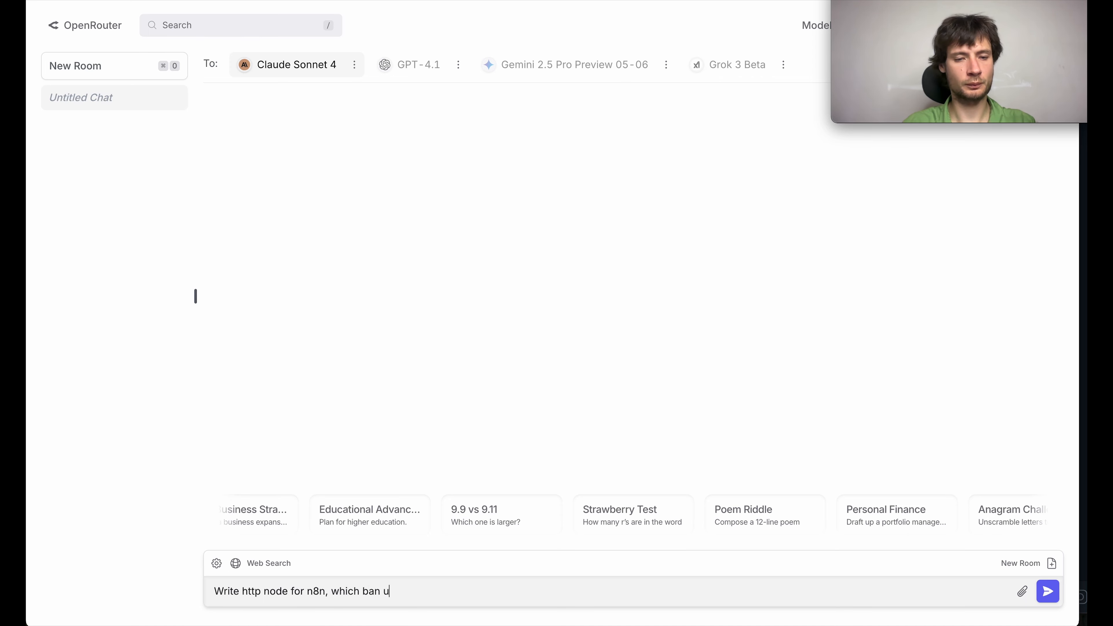
type("ser in te")
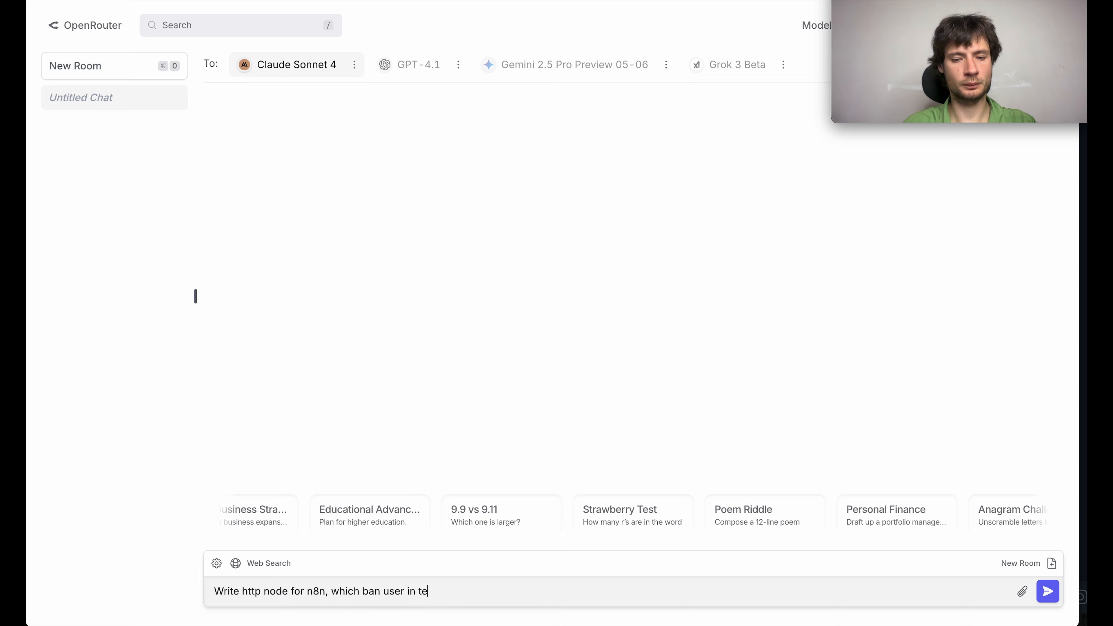
type("legram, th")
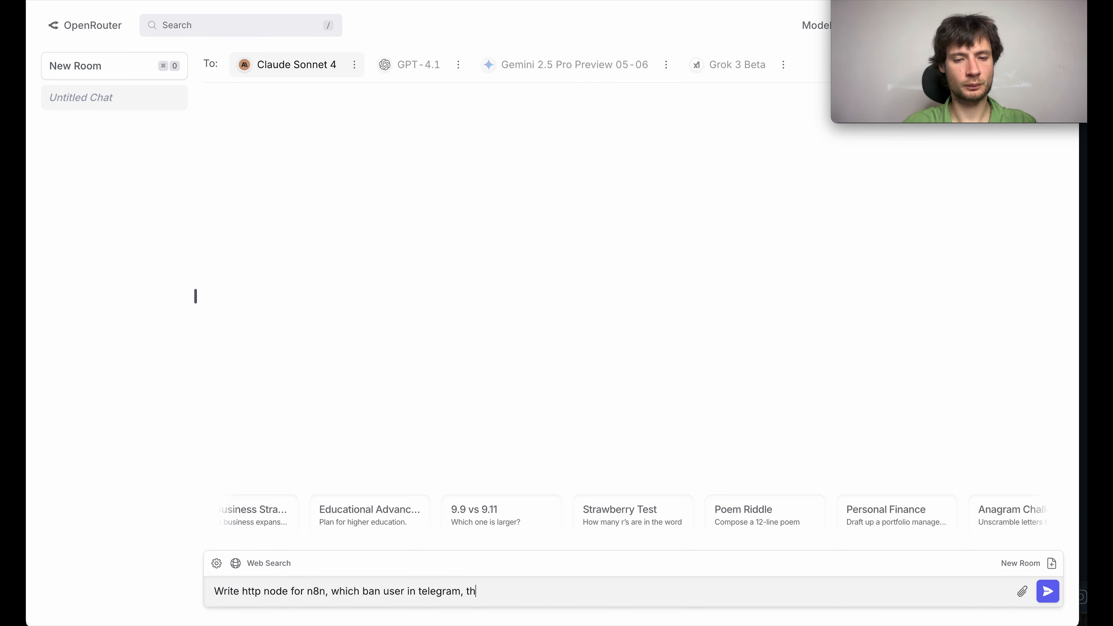
type("is is examp")
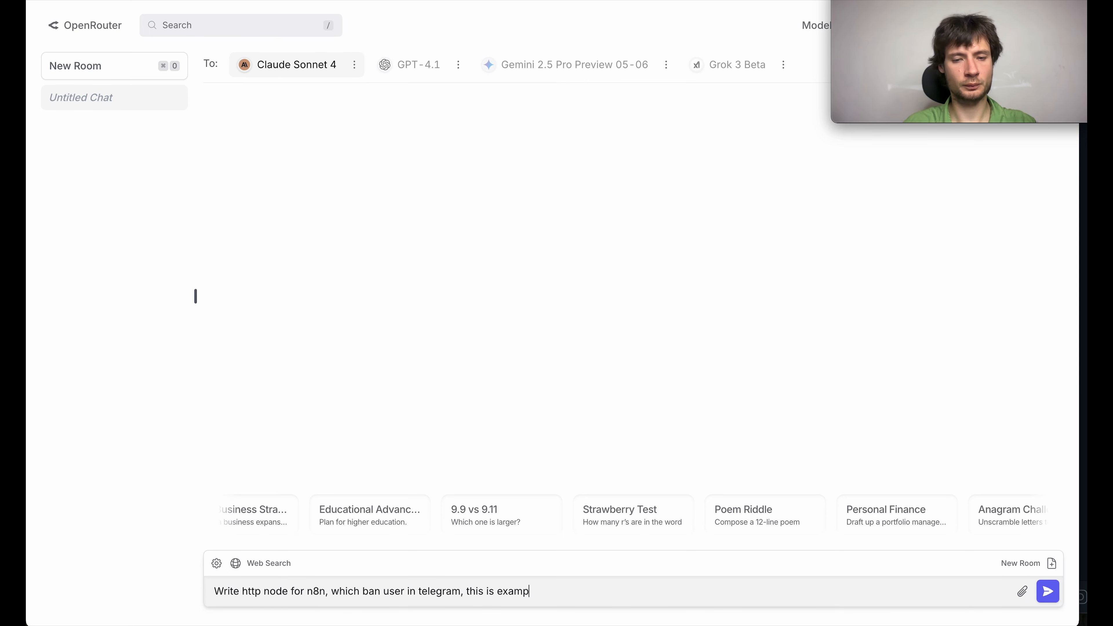
type("le http r")
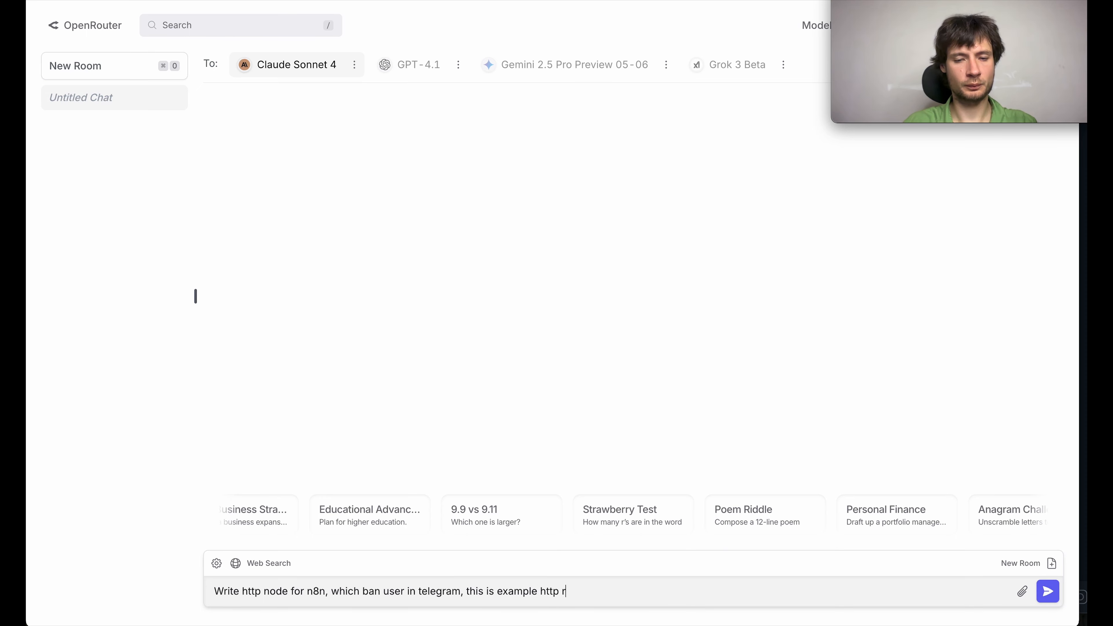
type("equest node:")
key("shift+Return")
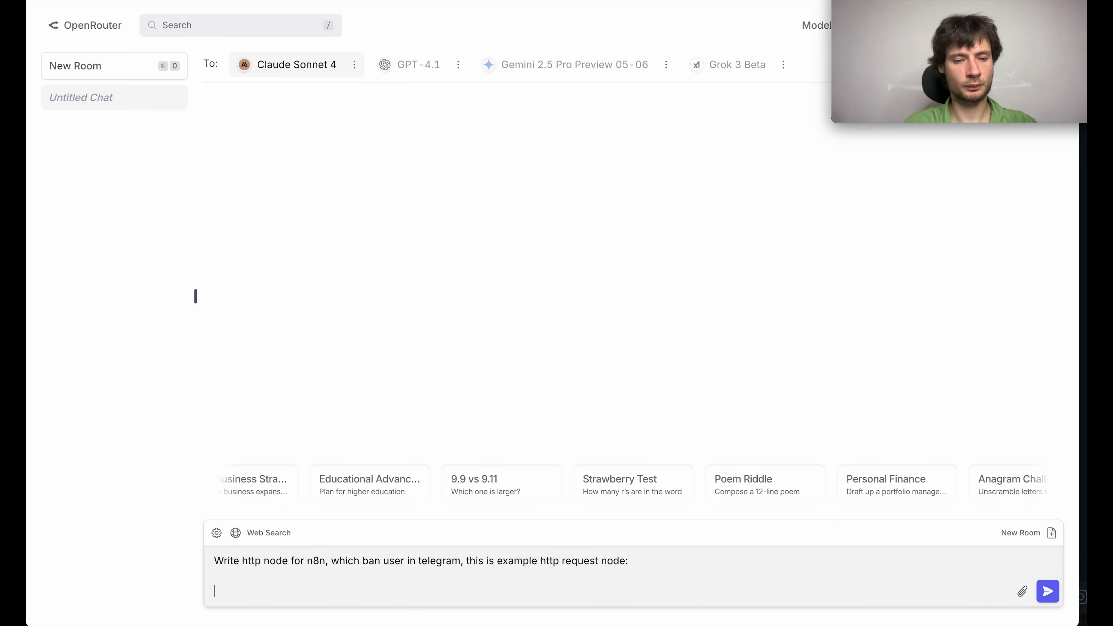
key("super+v")
key("shift+Return")
Step: Add the line "My bot token is:" to the prompt, followed by the Telegram bot token
type("My ")
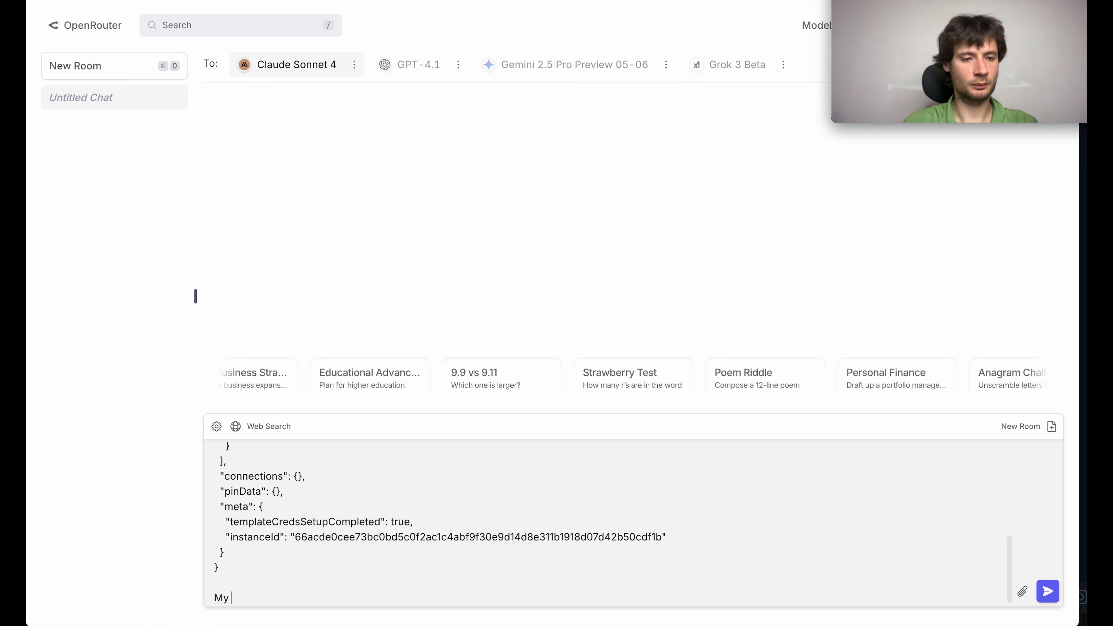
type("bo")
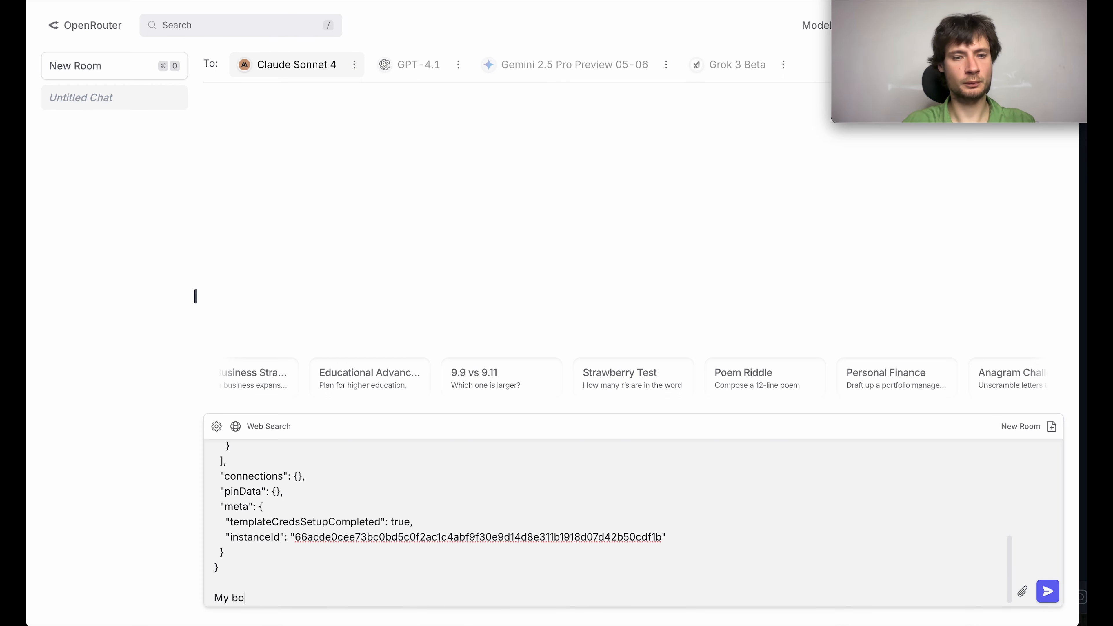
type("t token is:")
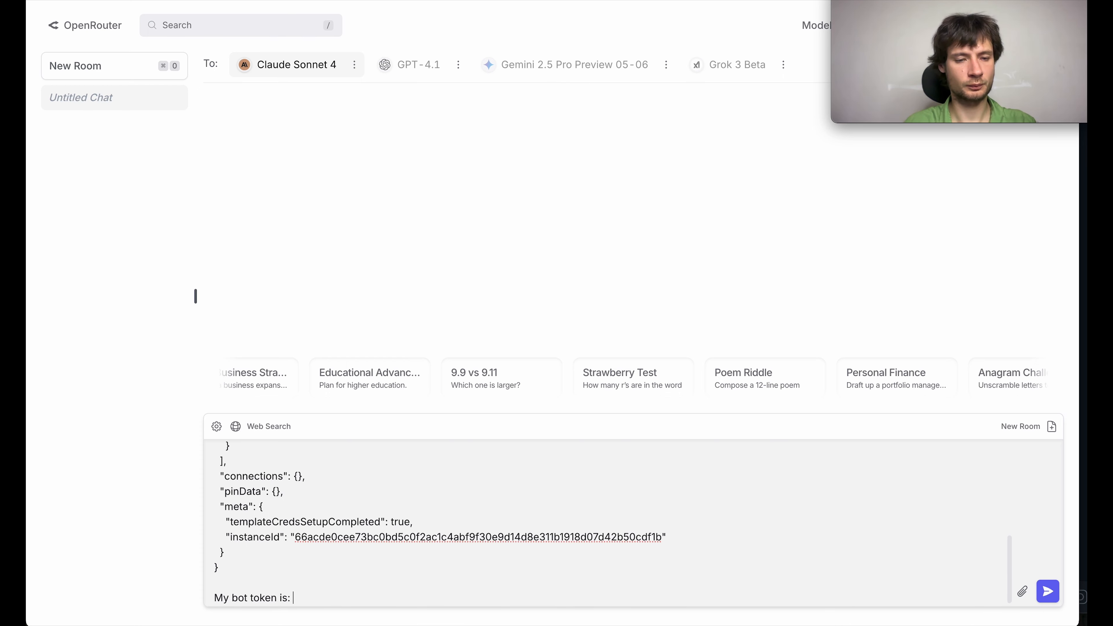
mouse_move(394, 621)
type(":")
key("super+v")
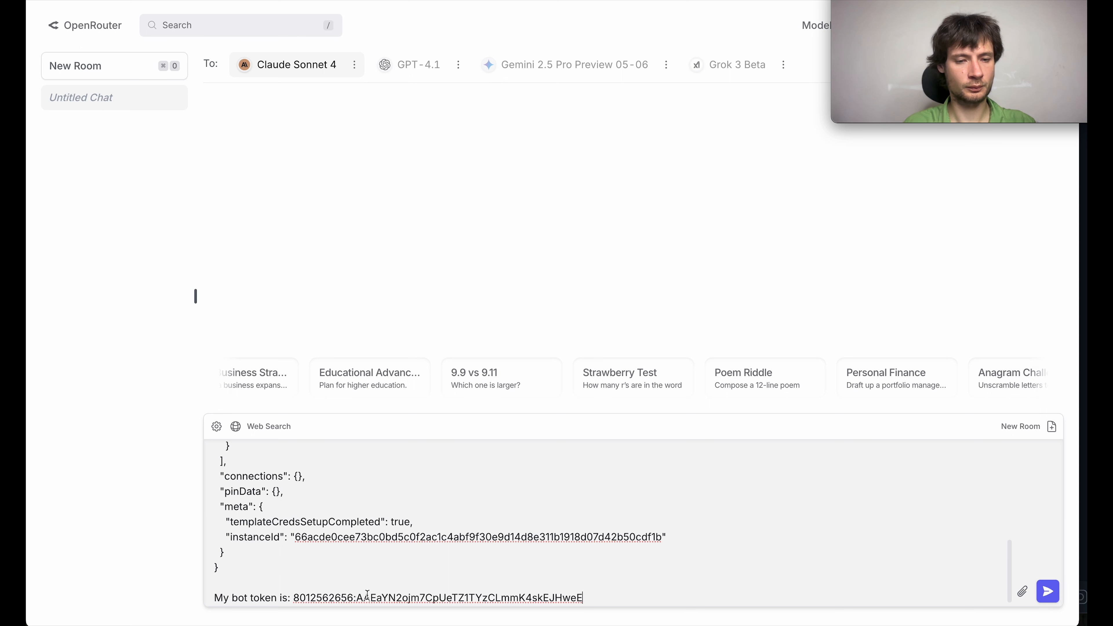
key("Return")
key("Return")
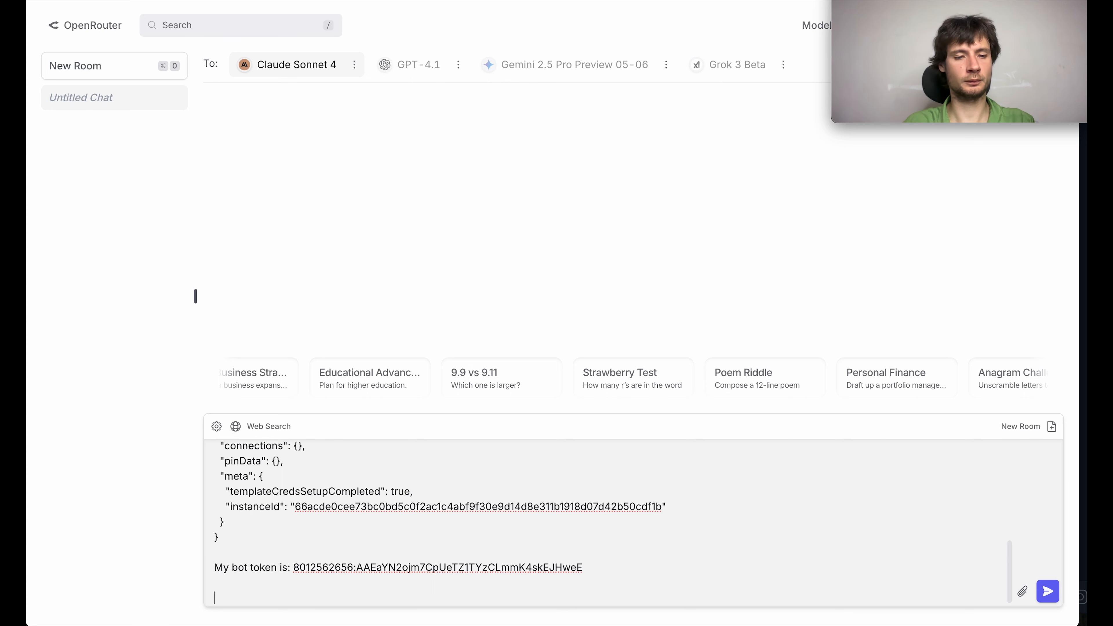
Step: Add "Take chat id from" to the prompt with the Telegram1 node's expression {{ $('Telegram Trigger').item.json.message.chat.id }}
type("Take")
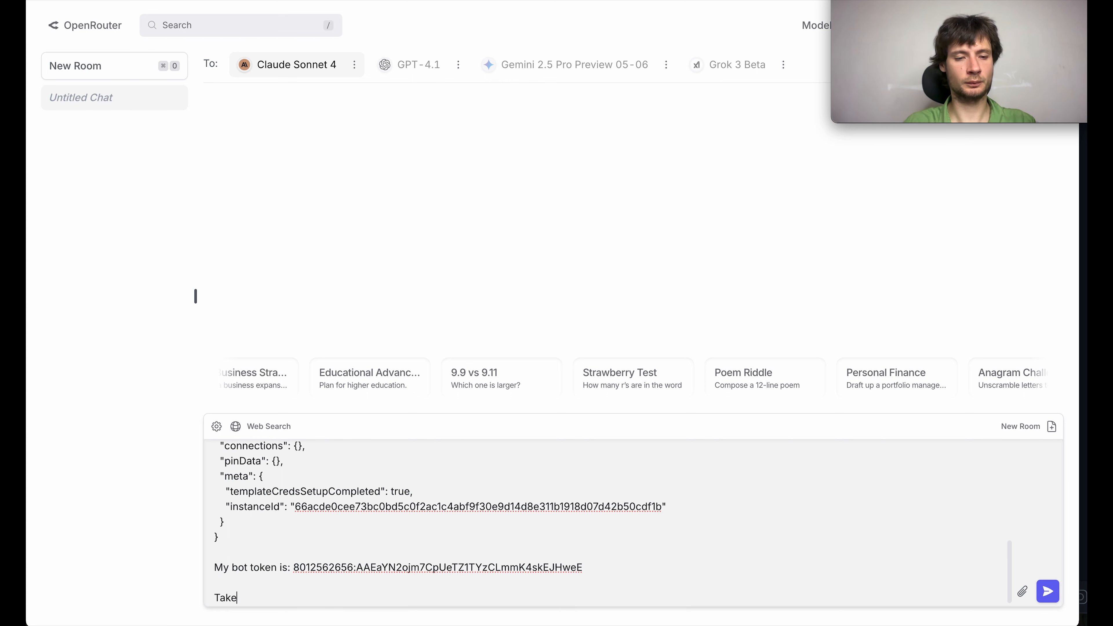
type(" chat if")
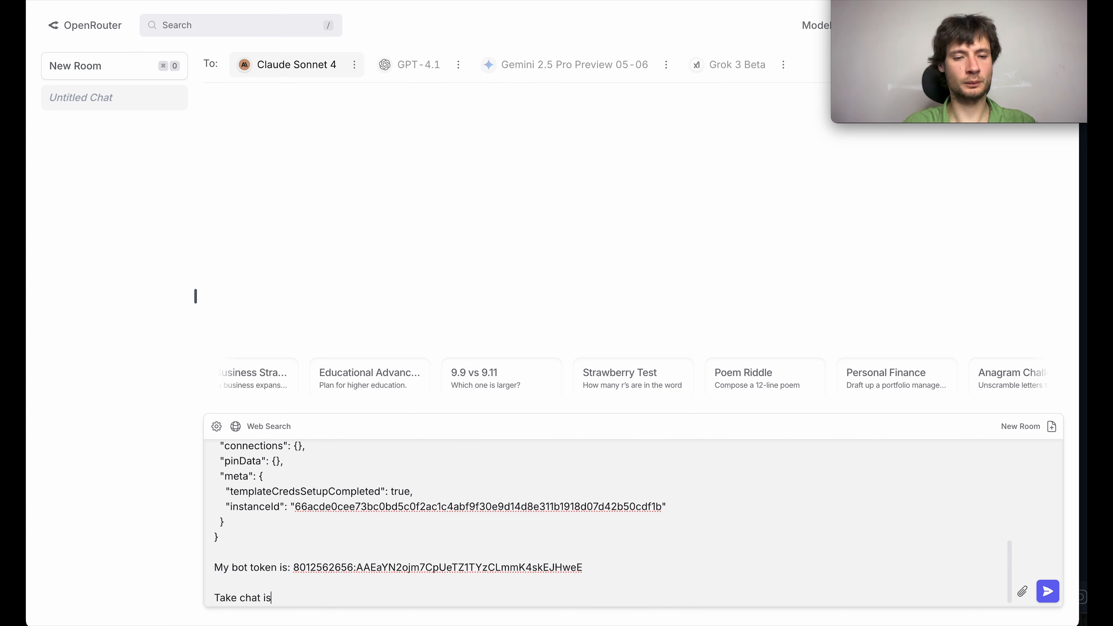
key("BackSpace")
type("d from")
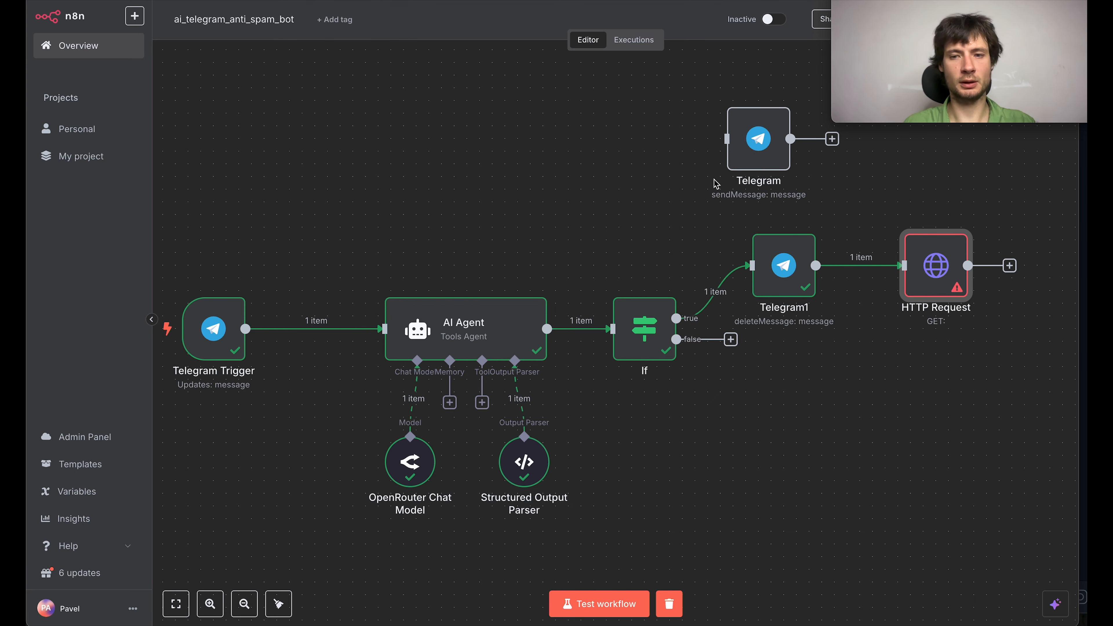
left_click(781, 269)
double_click(781, 269)
left_click(233, 250)
key("super+a")
key("super+c")
left_click(303, 1)
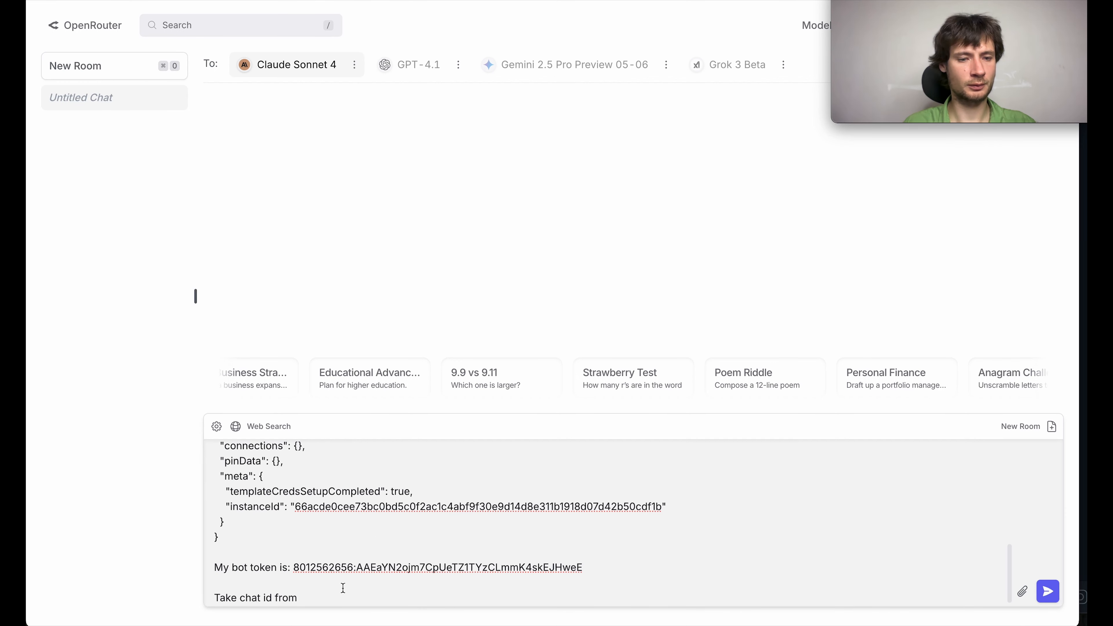
key("super+v")
key("shift+Return")
Step: Add "And user id from" to the prompt and reveal the Telegram1 node's input data to get the sender's id
type("A")
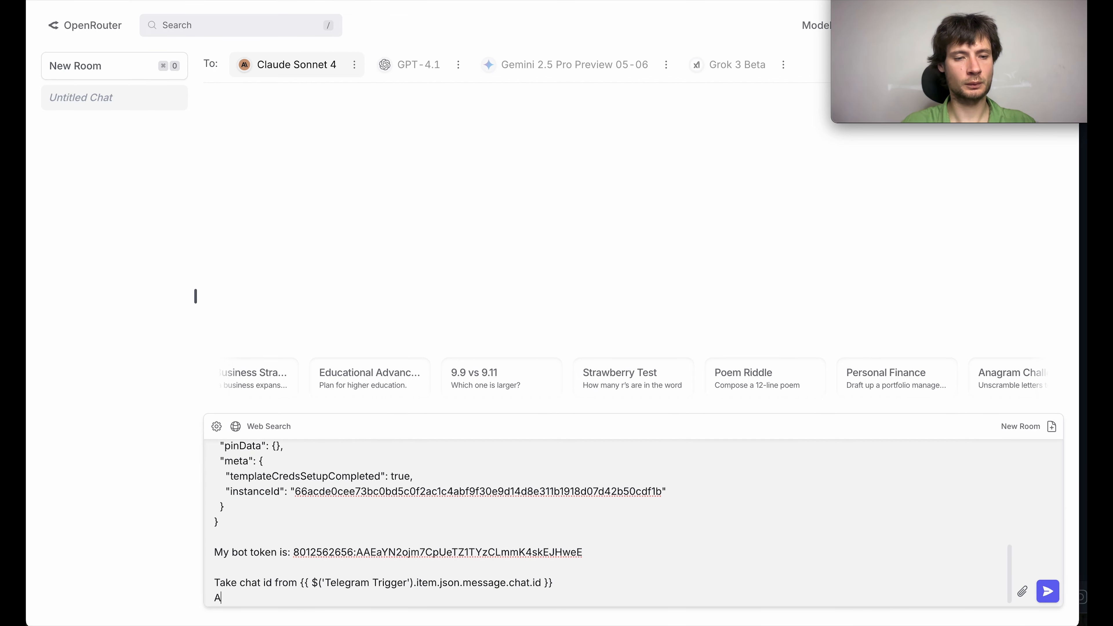
type("nd user id from")
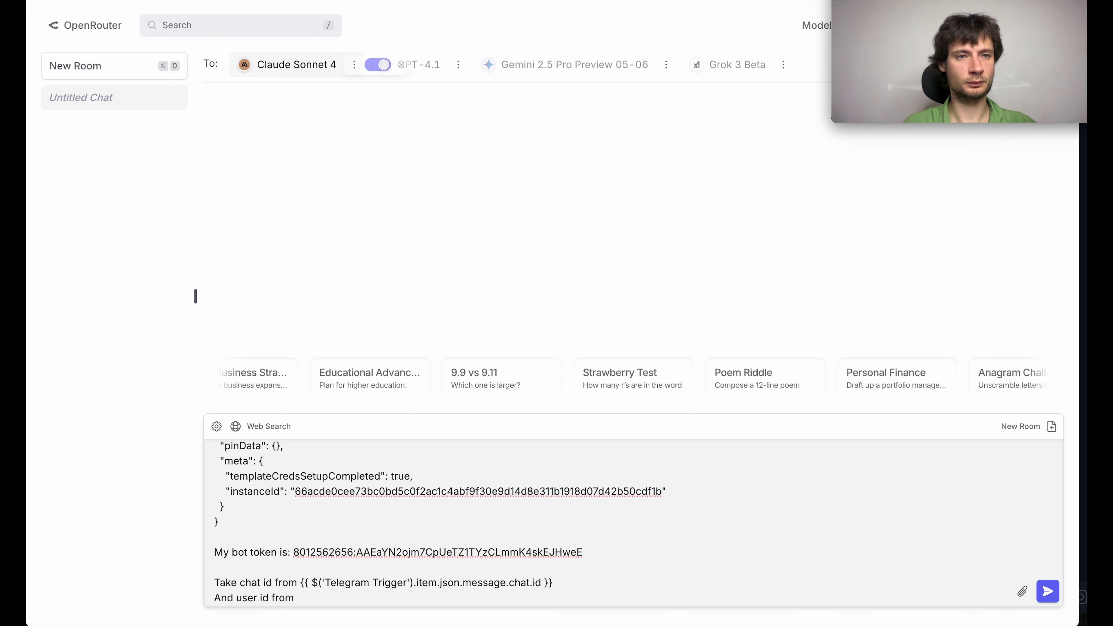
left_click(189, 1)
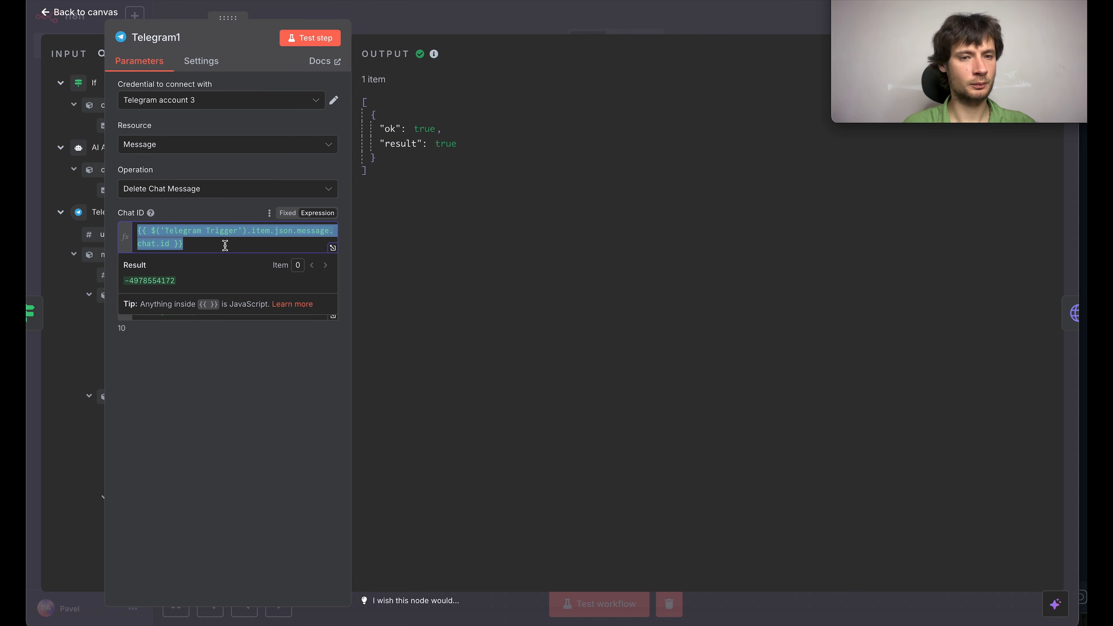
left_click(108, 282)
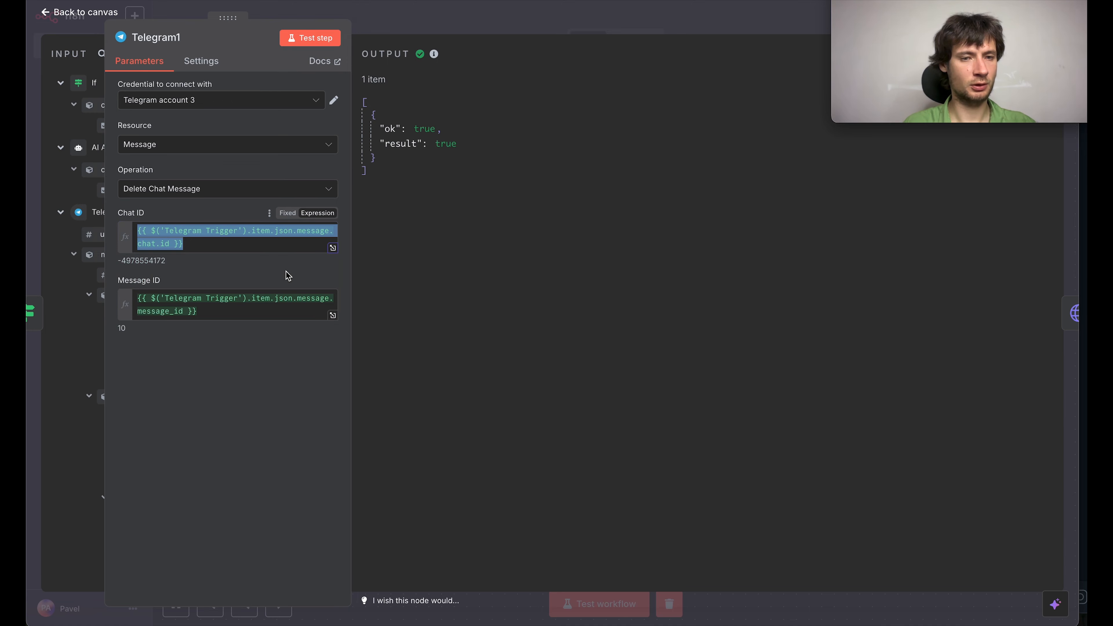
left_click_drag(354, 276, 622, 276)
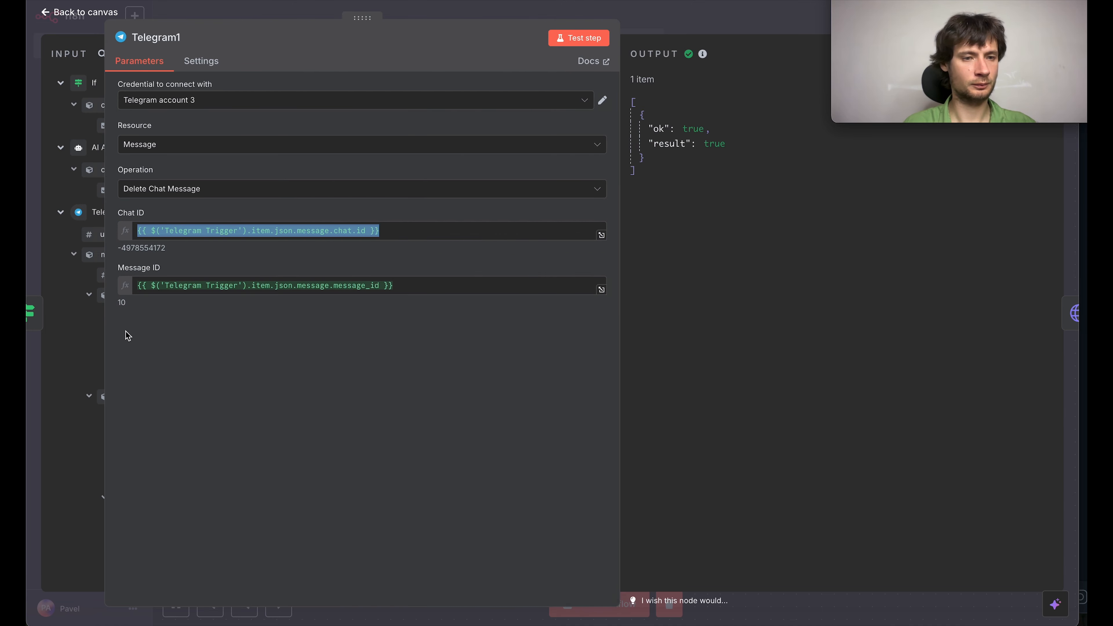
left_click_drag(106, 336, 367, 342)
left_click(439, 1)
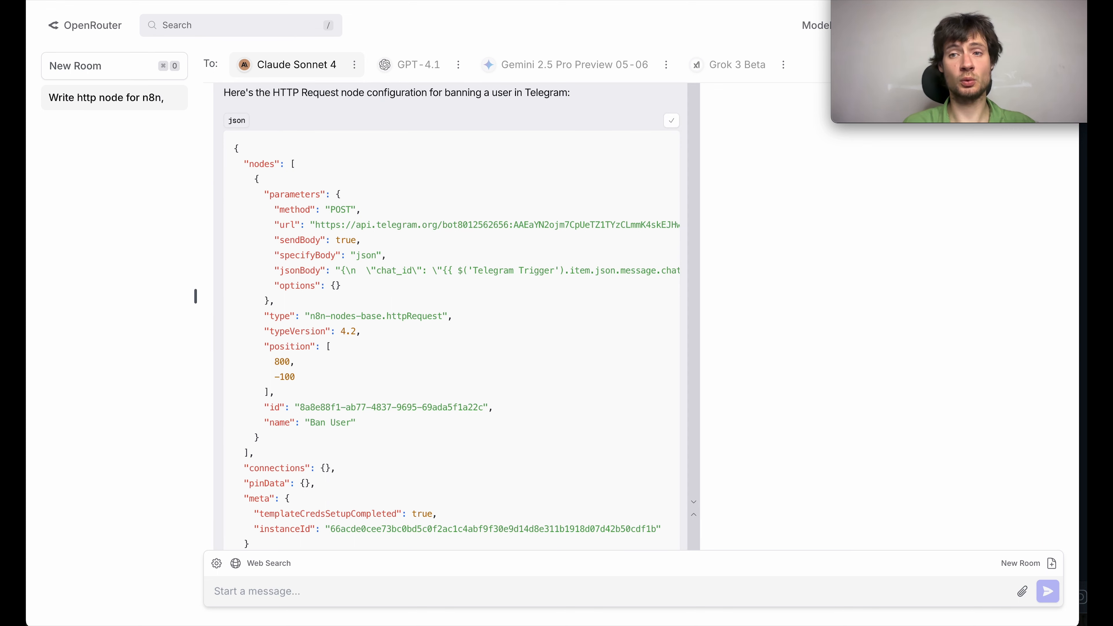
Step: Replace the HTTP Request node after Telegram1 with the generated Ban User node in the n8n workflow, and open the new node
left_click(567, 3)
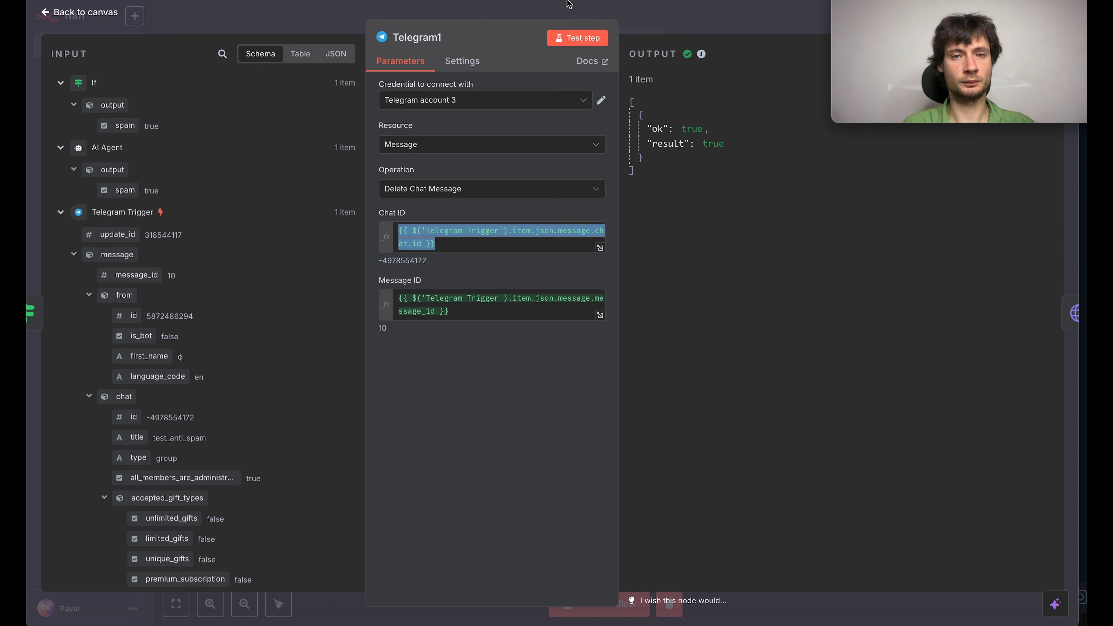
key("Escape")
scroll(638, 240, "right", 5)
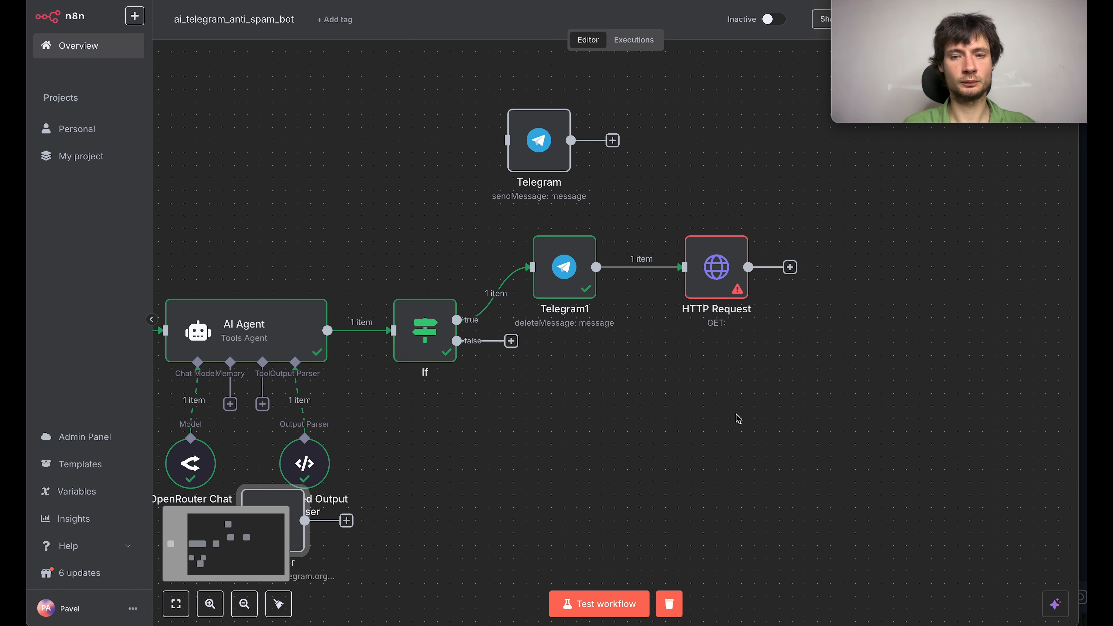
scroll(521, 465, "down", 2)
left_click_drag(306, 471, 749, 220)
left_click(745, 227)
key("Delete")
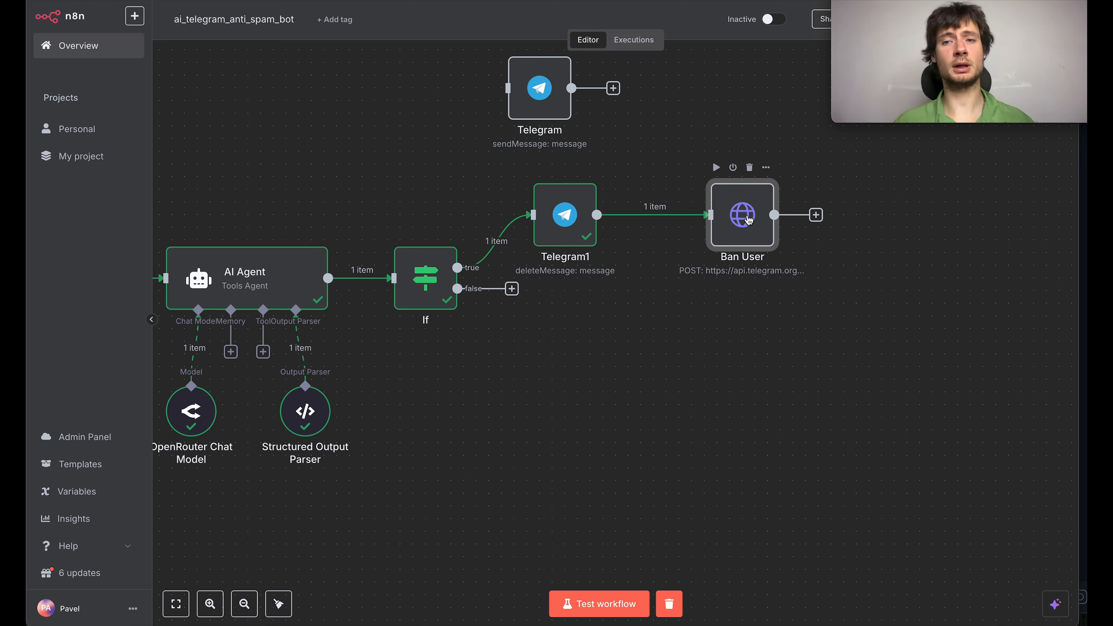
double_click(749, 221)
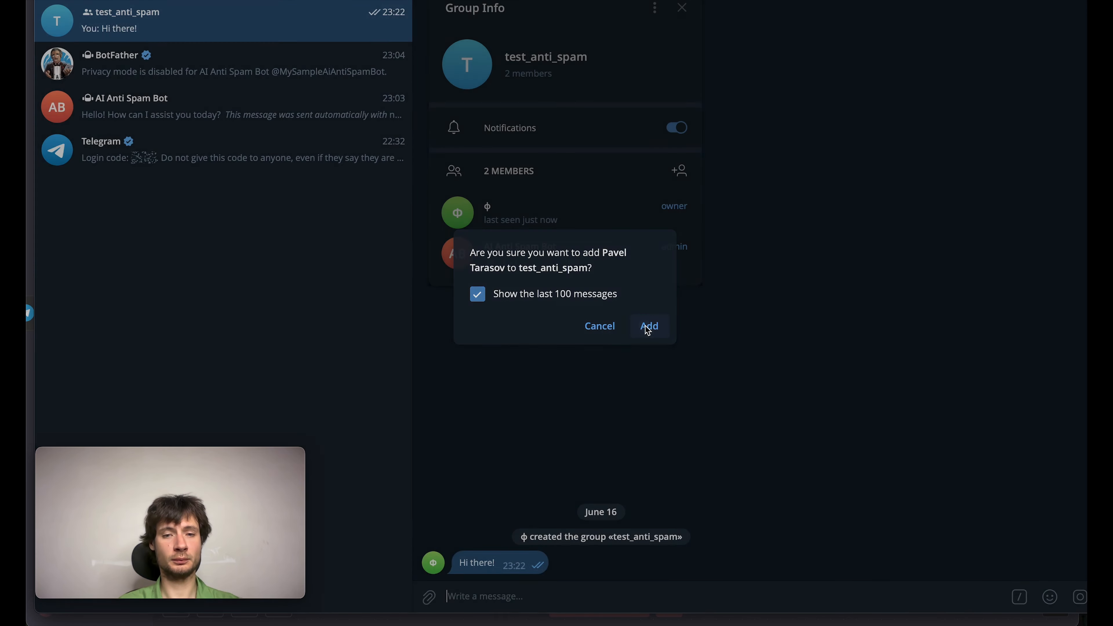
Step: Add the selected contact to the test_anti_spam Telegram group with the last 100 messages shown
left_click(651, 326)
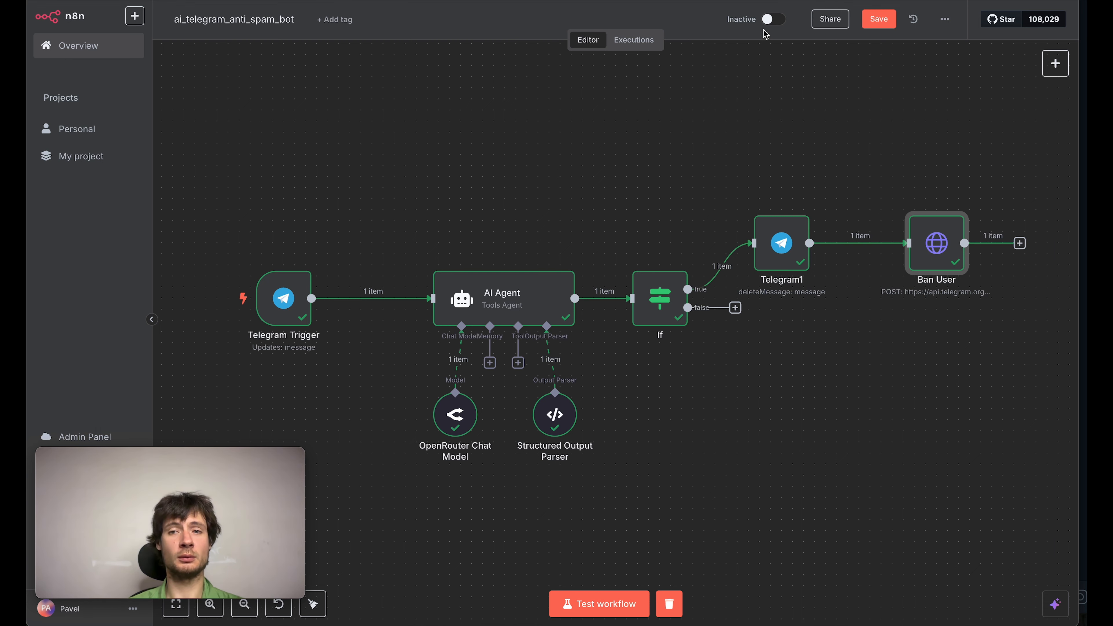
Step: Activate the ai_telegram_anti_spam_bot workflow in n8n and dismiss the activation notice
left_click(774, 19)
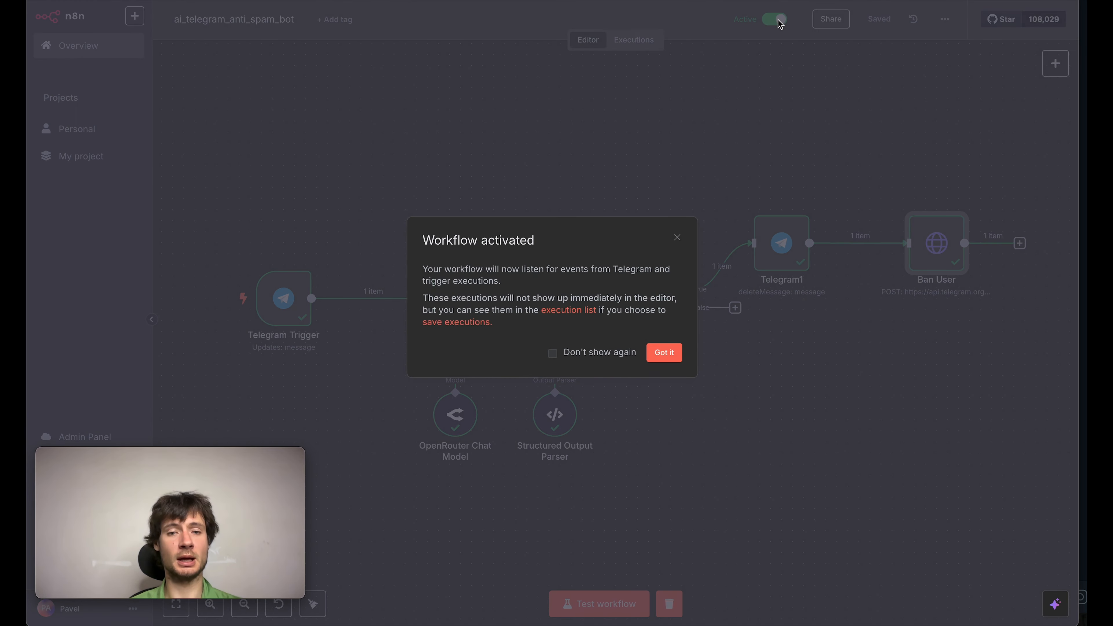
left_click(664, 353)
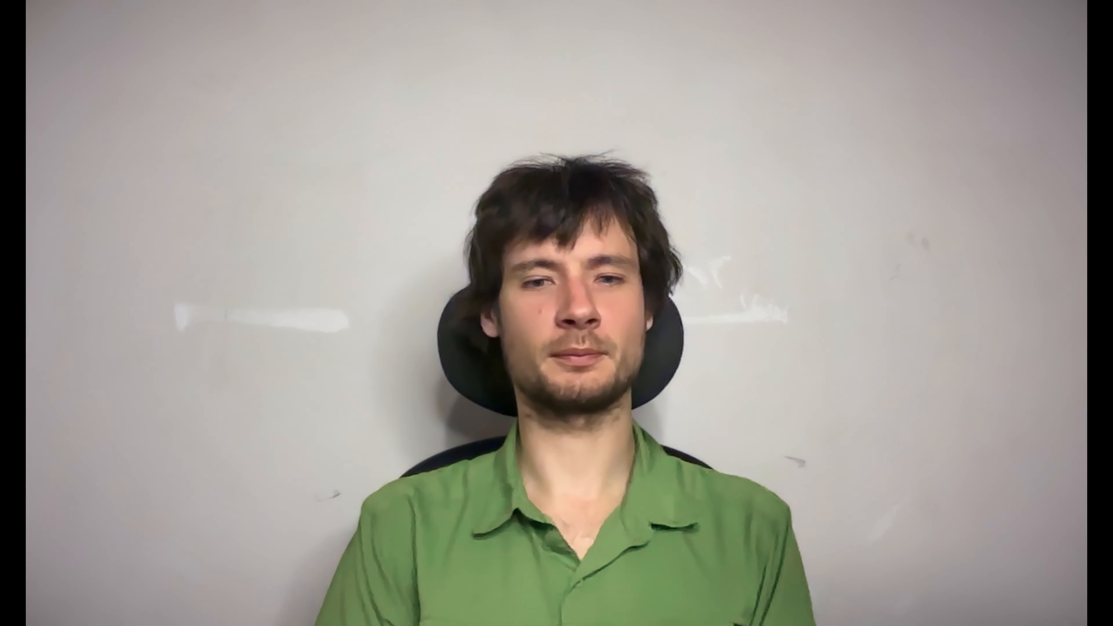